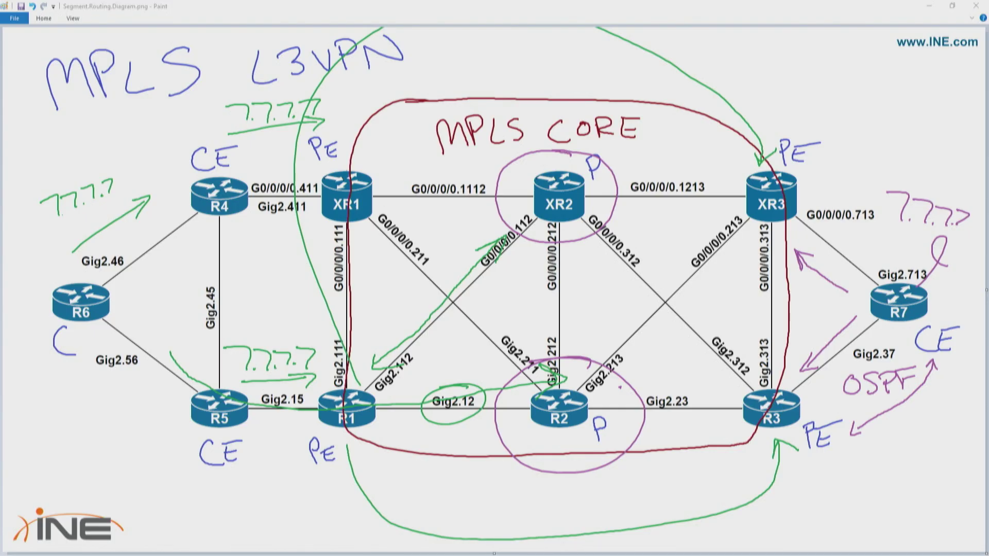
Switch to the assessment lab diagram in Paint and erase routers R1 and R3 with rectangular selections.
key(alt+Tab)
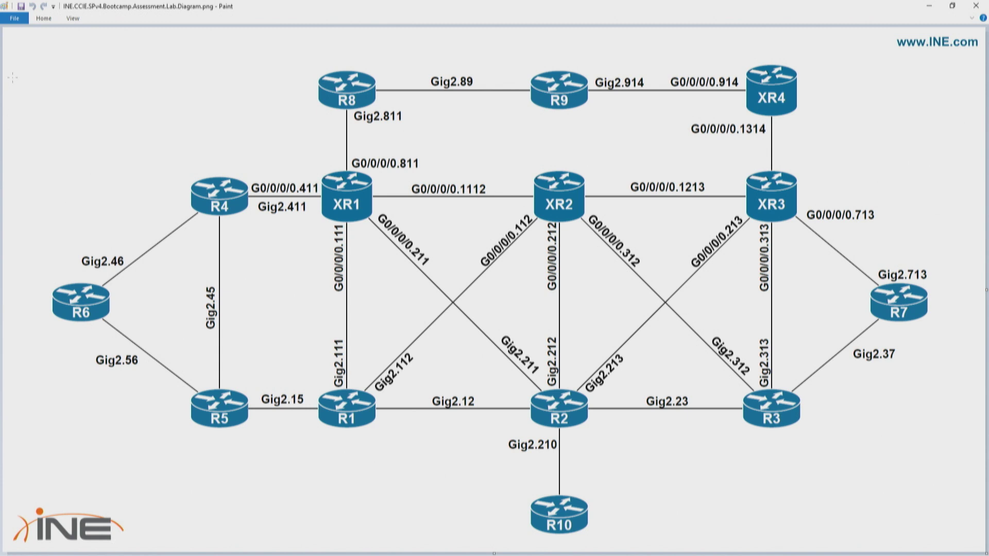
click(49, 19)
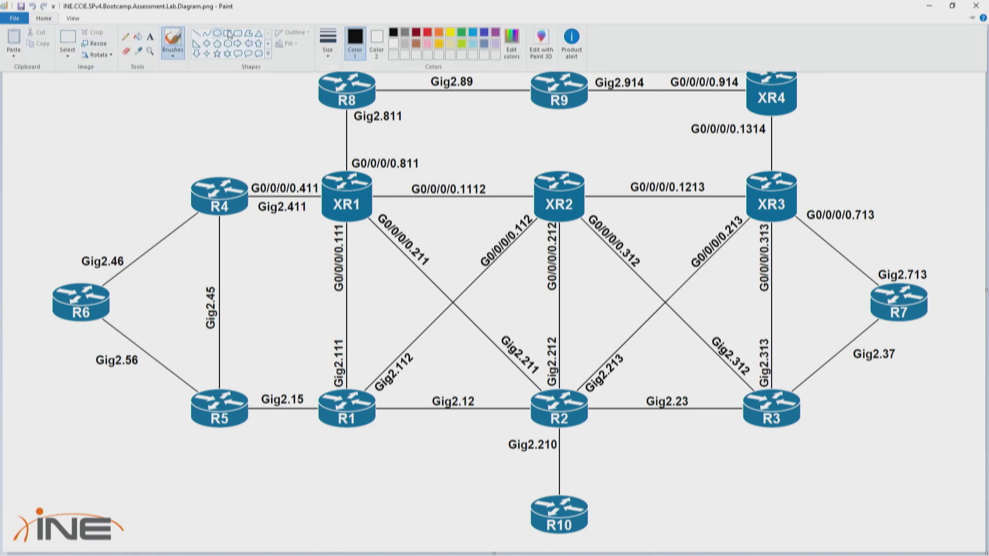
click(72, 41)
drag(296, 378, 409, 448)
key(Delete)
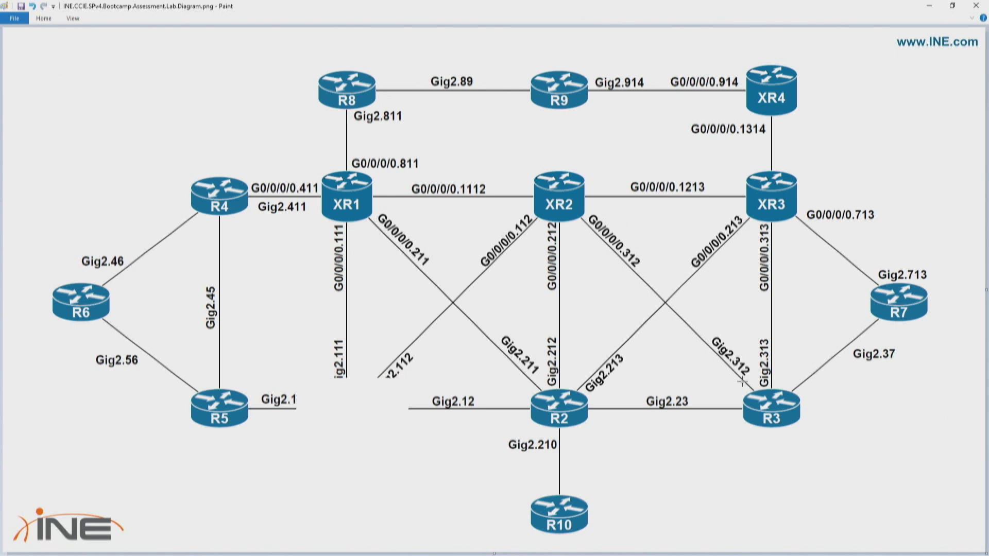
drag(724, 371, 823, 450)
key(Delete)
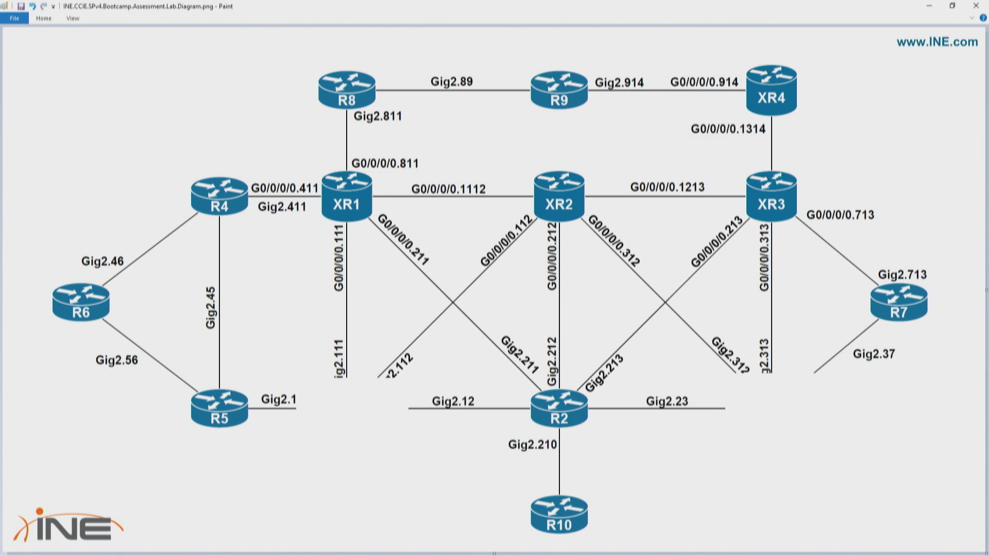
Switch to SecureCRT, restore its window to a smaller size and place it over the upper part of the diagram.
key(alt+Tab)
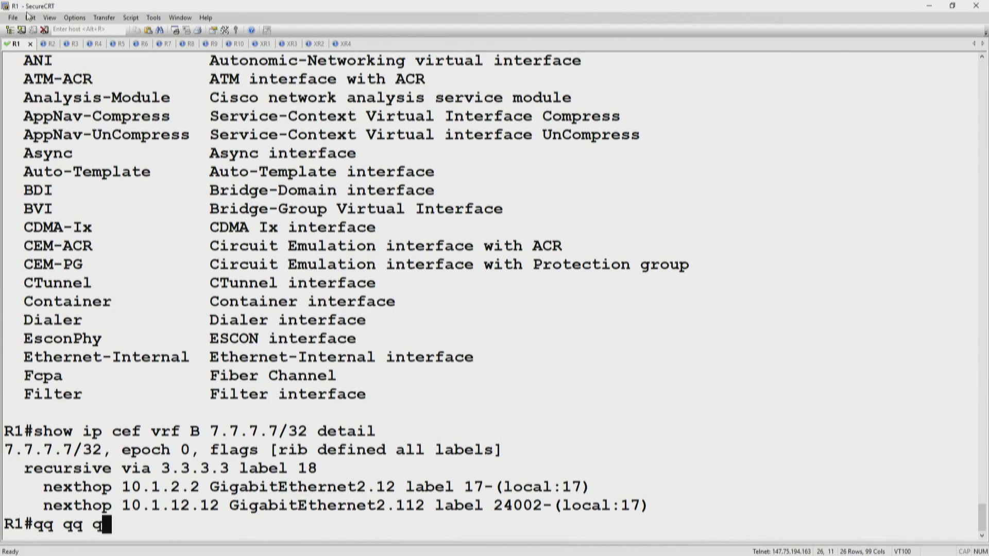
double_click(126, 10)
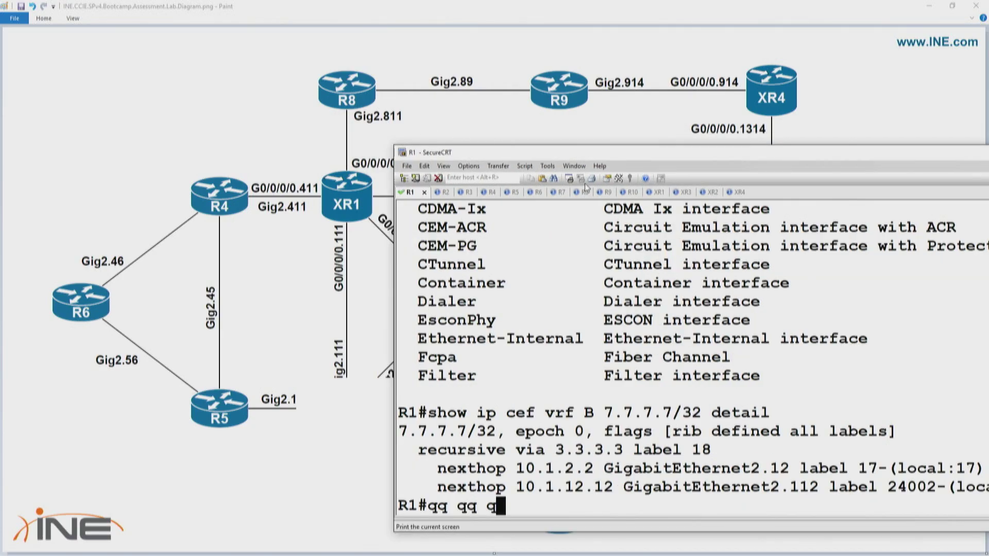
mouse_move(619, 140)
mouse_down()
mouse_move(619, 294)
mouse_move(287, 49)
mouse_move(245, 29)
mouse_move(239, 41)
mouse_up()
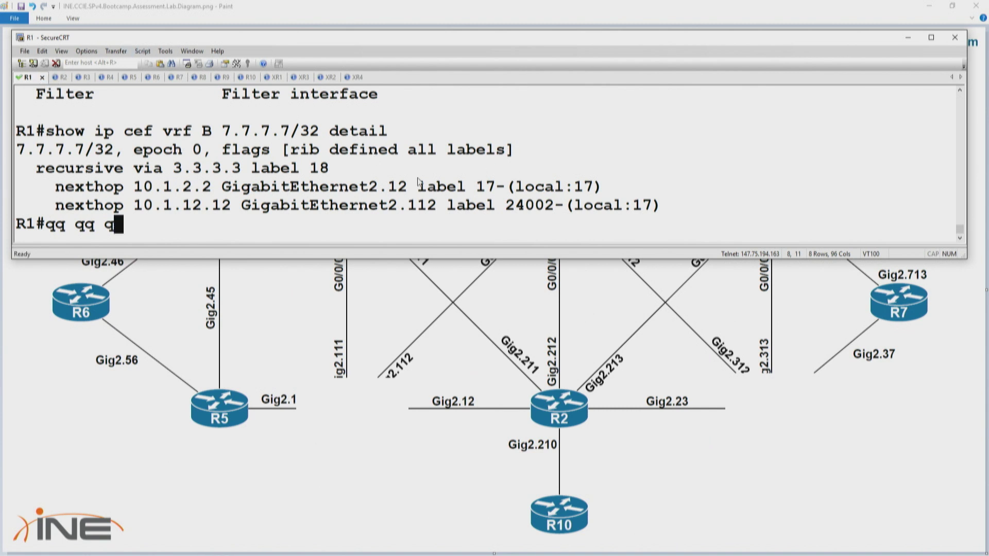
Discard the stray text at R1's prompt and shut down interface gig2 in configuration mode.
key(ctrl+u)
text(conf t)
key(Return)
text(int gig2)
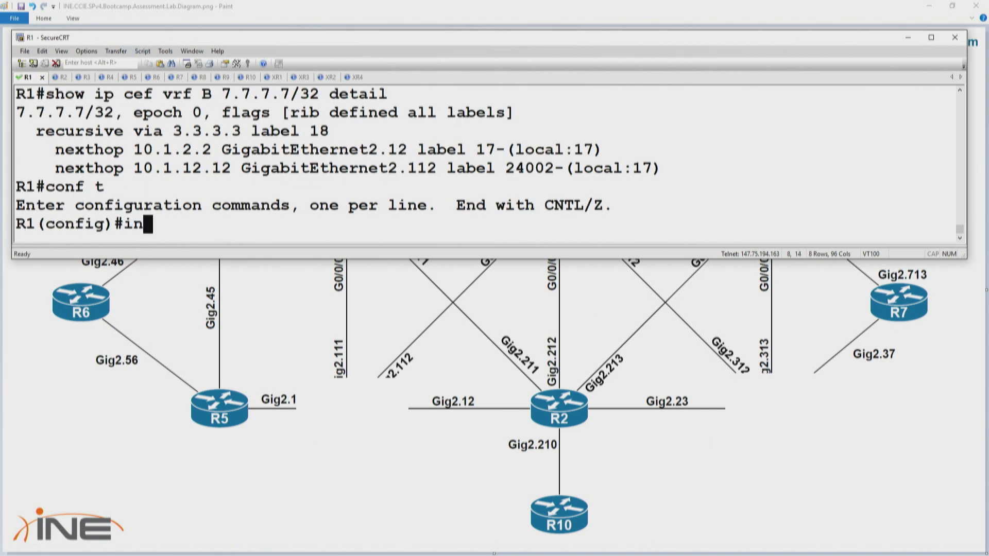
key(Return)
text(shut)
key(Return)
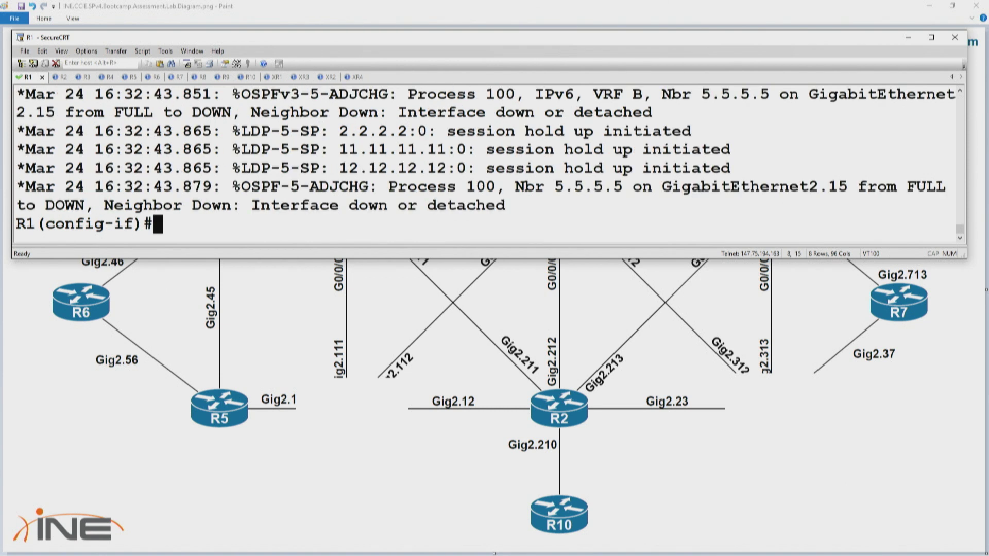
In the R3 session, enter configuration mode and shut down interface gig2.
key(alt+3)
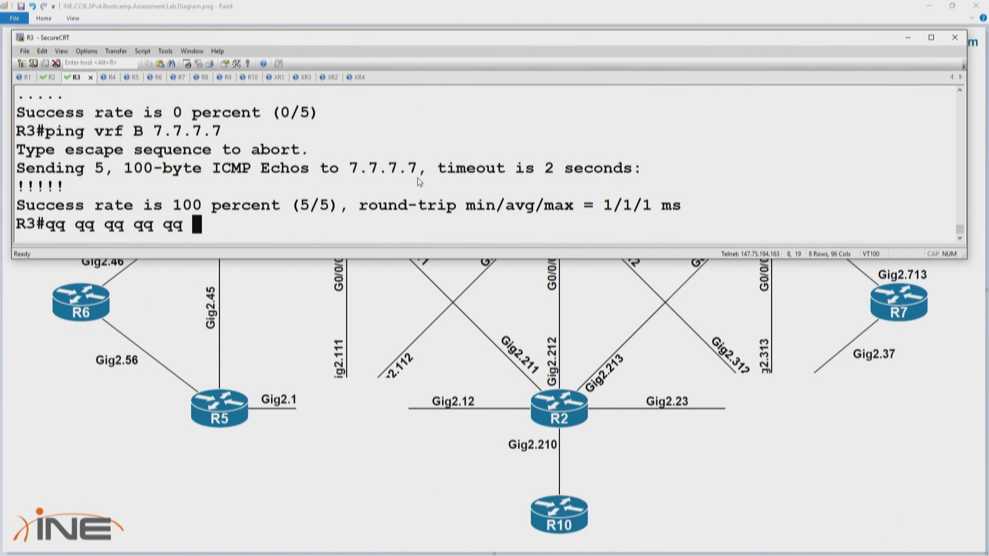
key(Return)
text(conf t)
key(Return)
text(int ig)
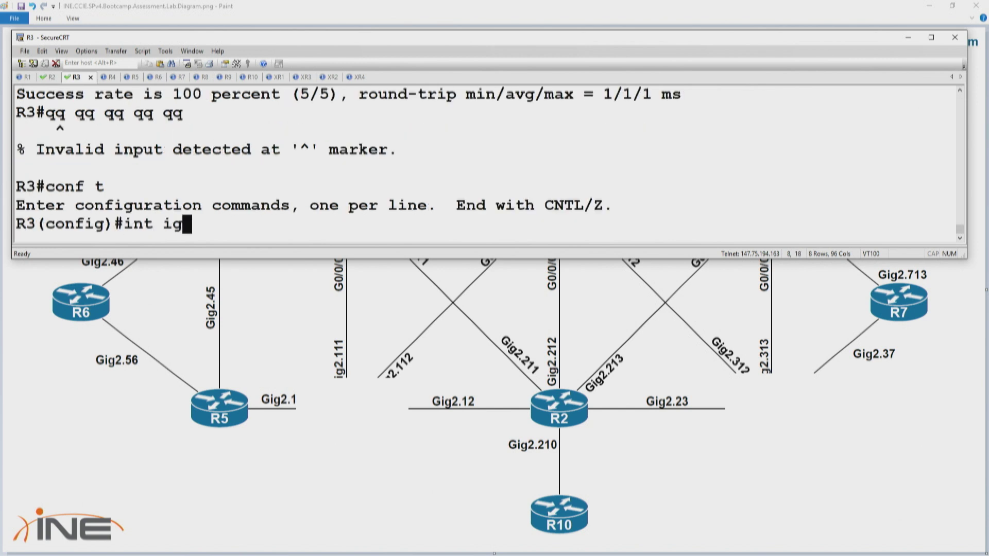
key(BackSpace)
key(BackSpace)
text(gig2)
key(Return)
text(shut)
key(Return)
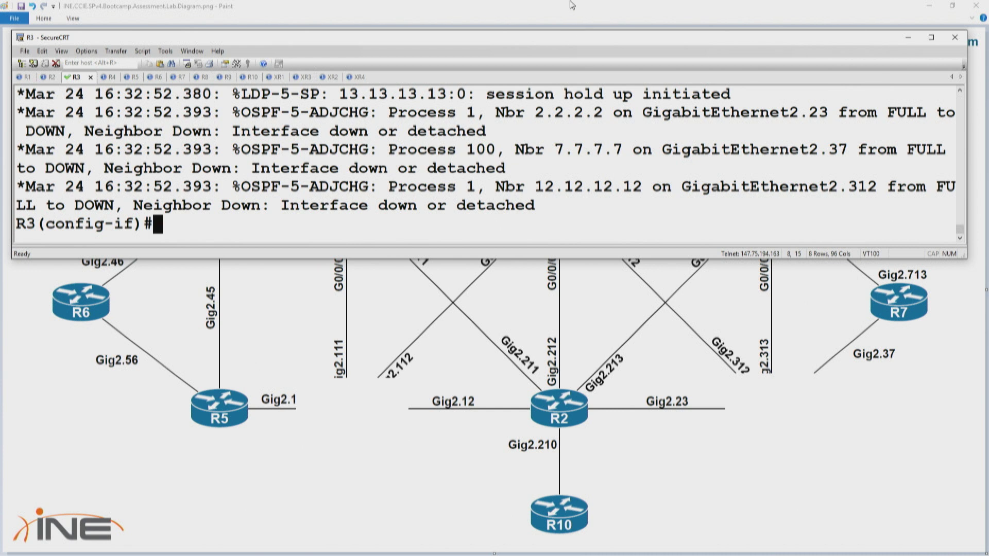
In the R6 session, clear the pending text and display the route with show ip route 7.7.7.7.
click(160, 78)
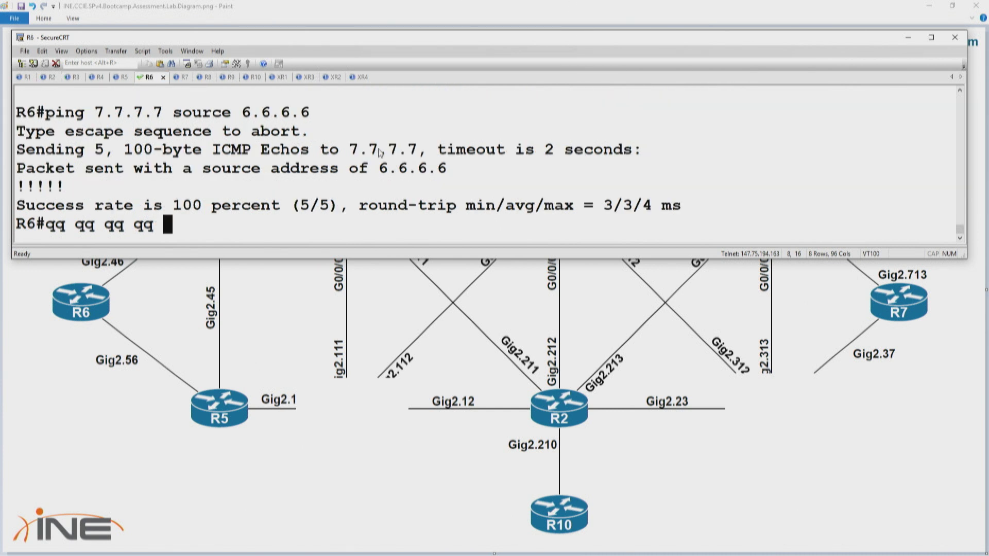
key(ctrl+u)
key(Return)
key(Return)
key(Return)
text(sh)
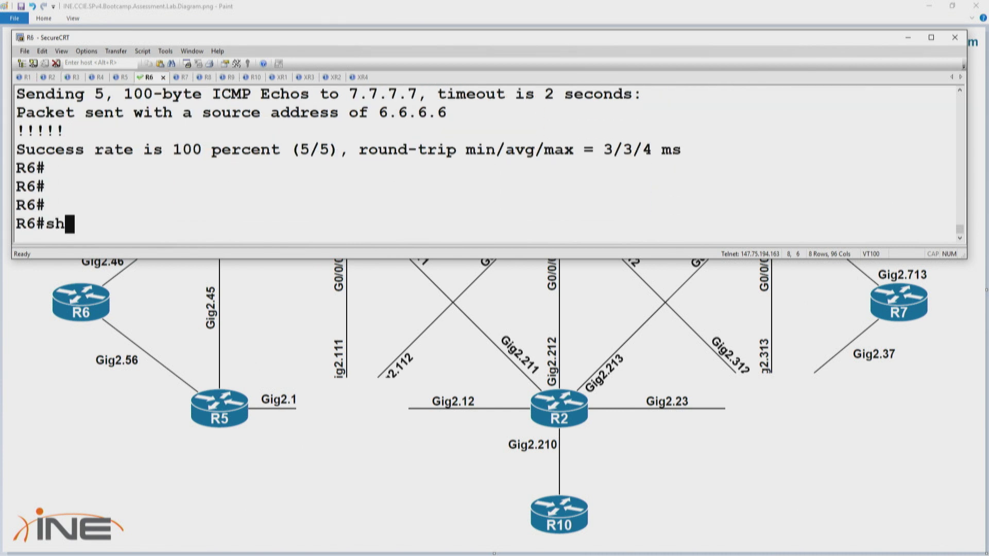
text(ow ip route 7.7.7.7)
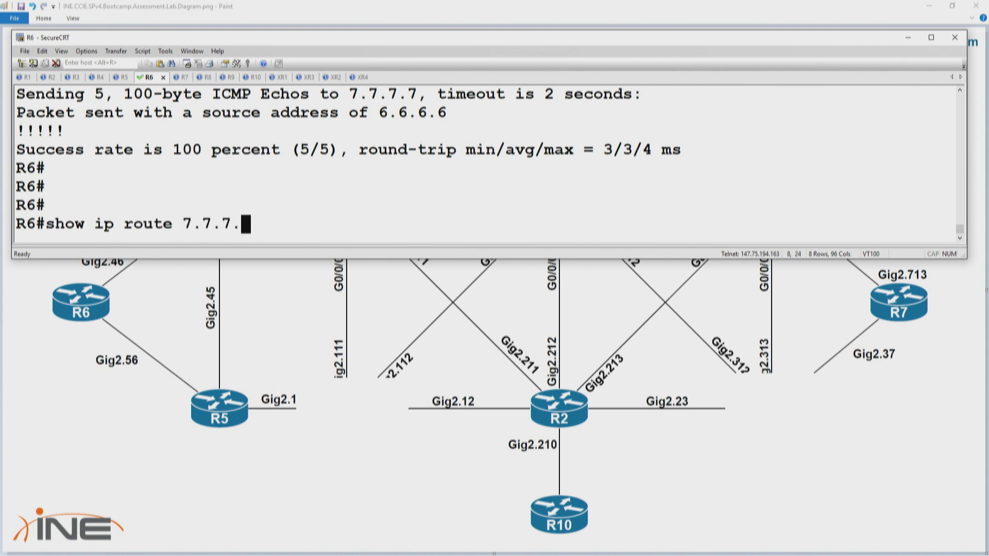
key(Return)
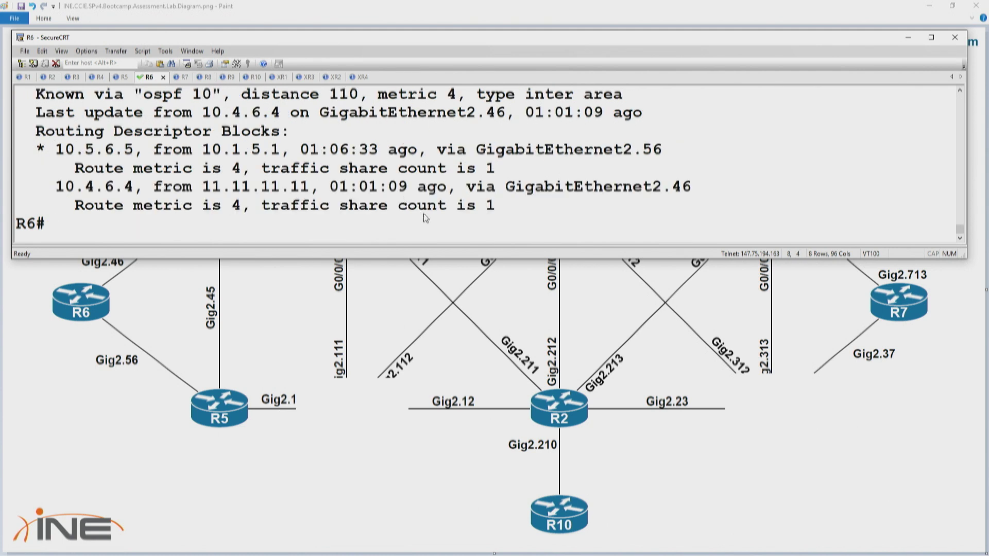
Maximize the terminal window and repeatedly rerun show ip route 7.7.7.7 on R6 to watch for path changes.
double_click(586, 40)
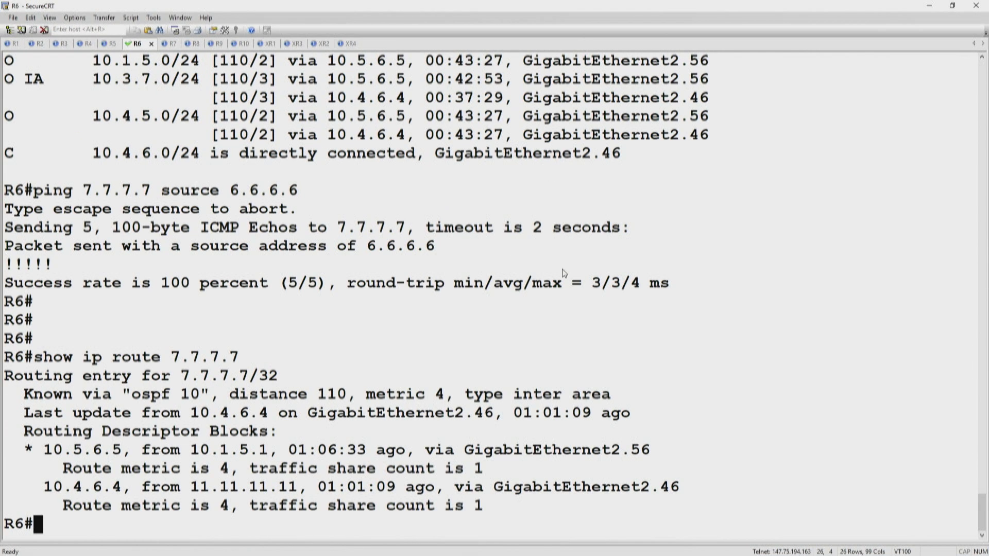
key(Up)
key(Return)
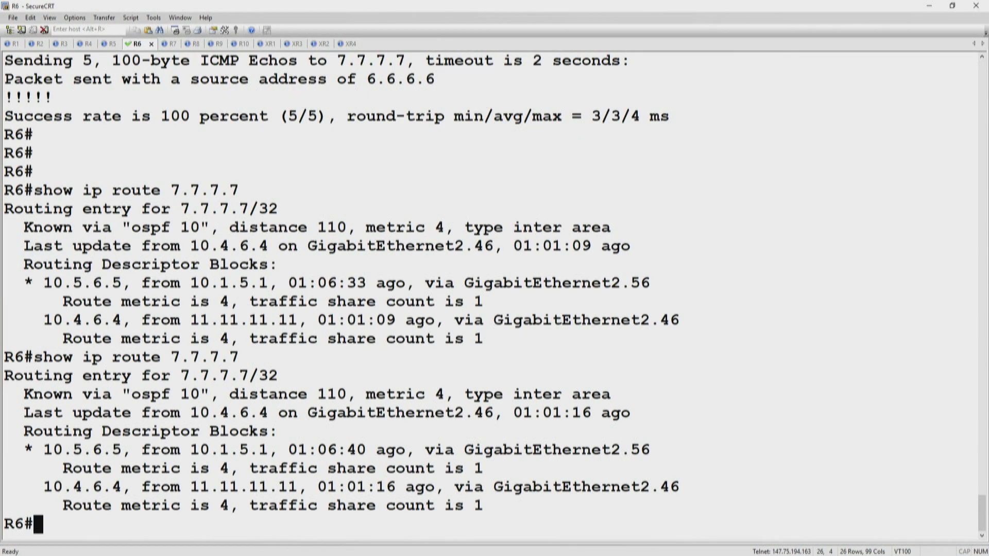
key(Up)
key(Return)
key(Up)
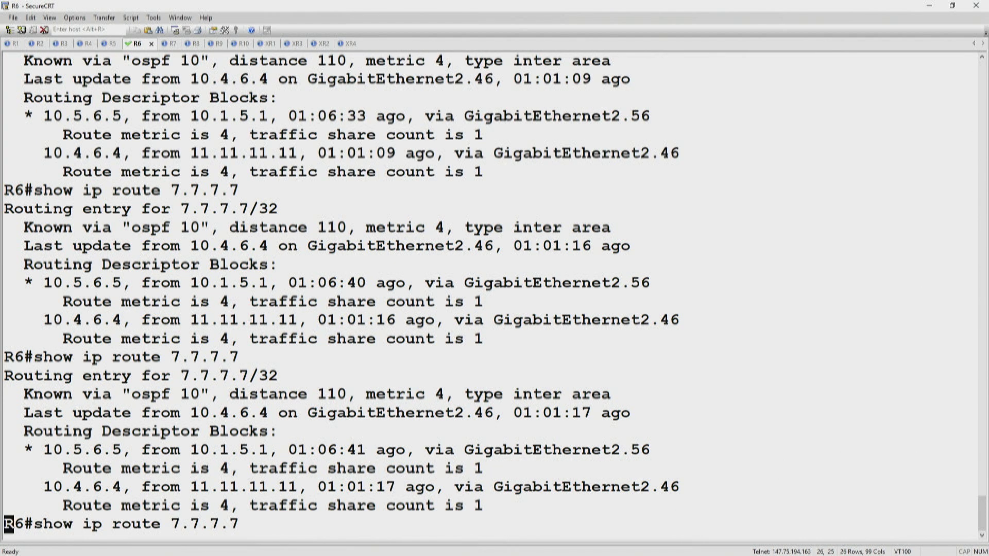
key(Return)
key(Up)
key(Return)
key(Up)
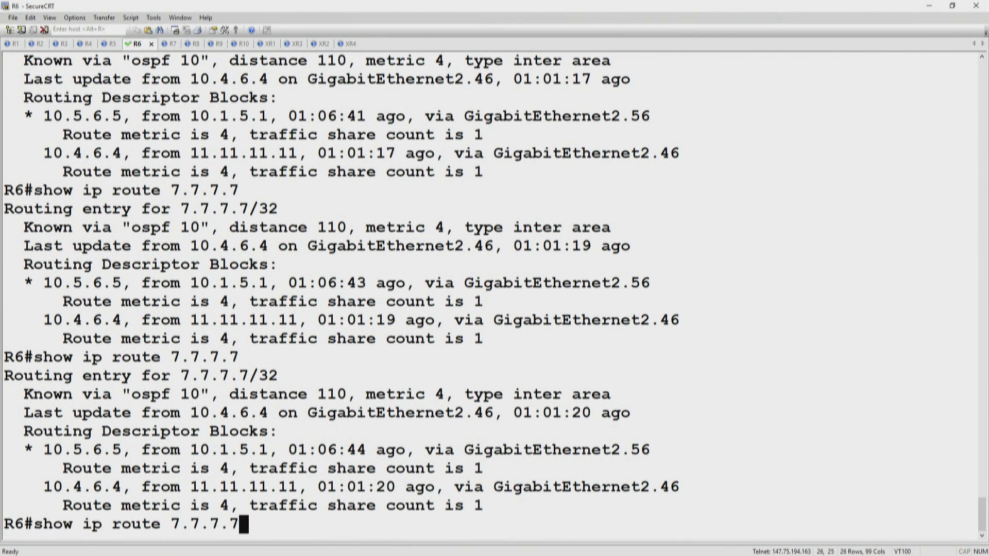
key(Return)
key(Up)
key(Return)
key(Up)
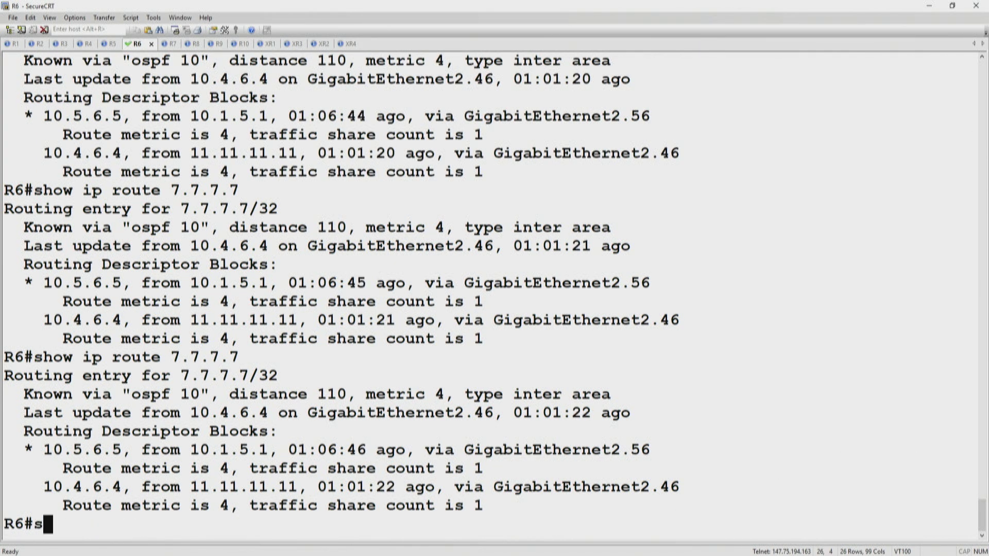
key(Return)
key(Up)
key(Return)
key(Up)
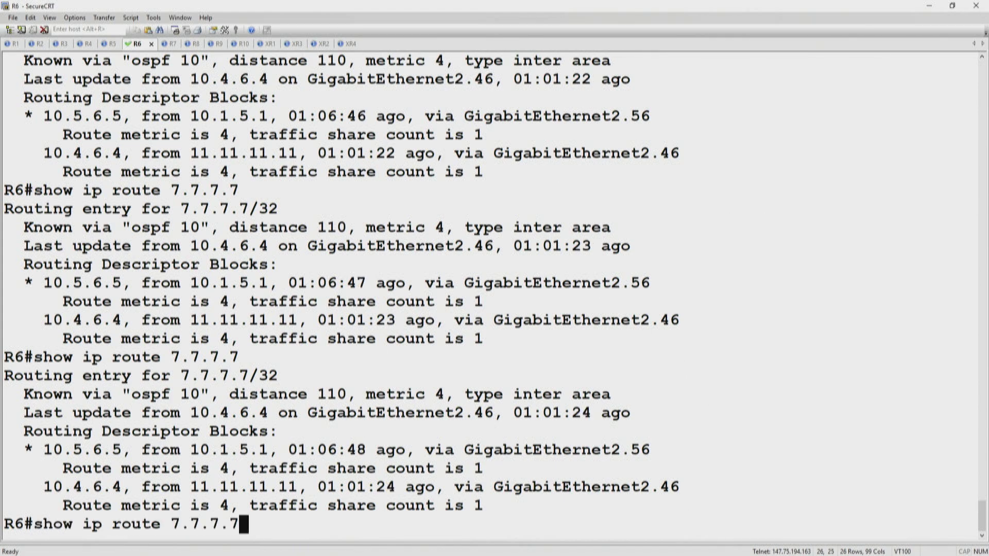
key(Return)
key(Up)
key(Return)
key(Up)
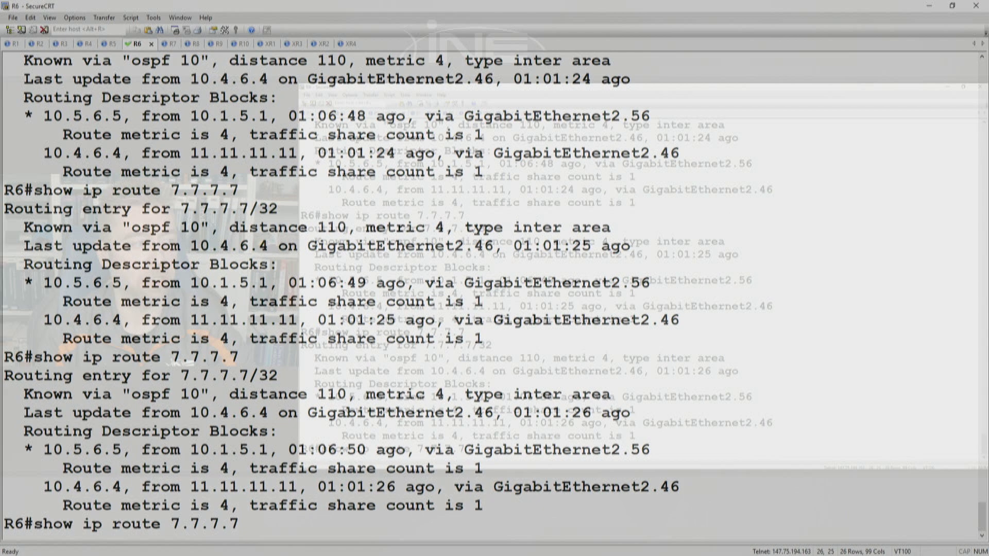
key(Return)
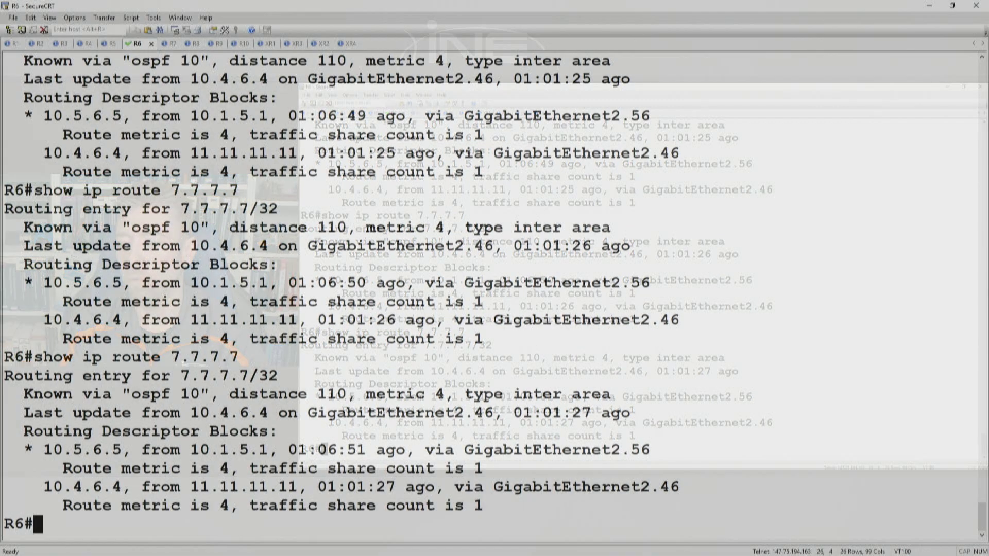
Run show ip route 7.7.7.7 on R5 and highlight the route source in both the earlier and the new output.
key(alt+Tab)
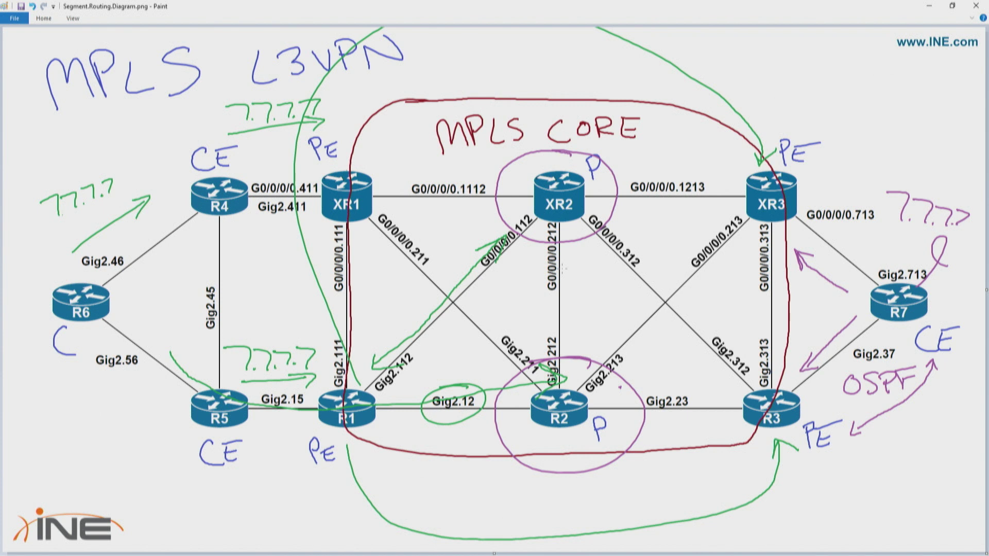
key(alt+Tab)
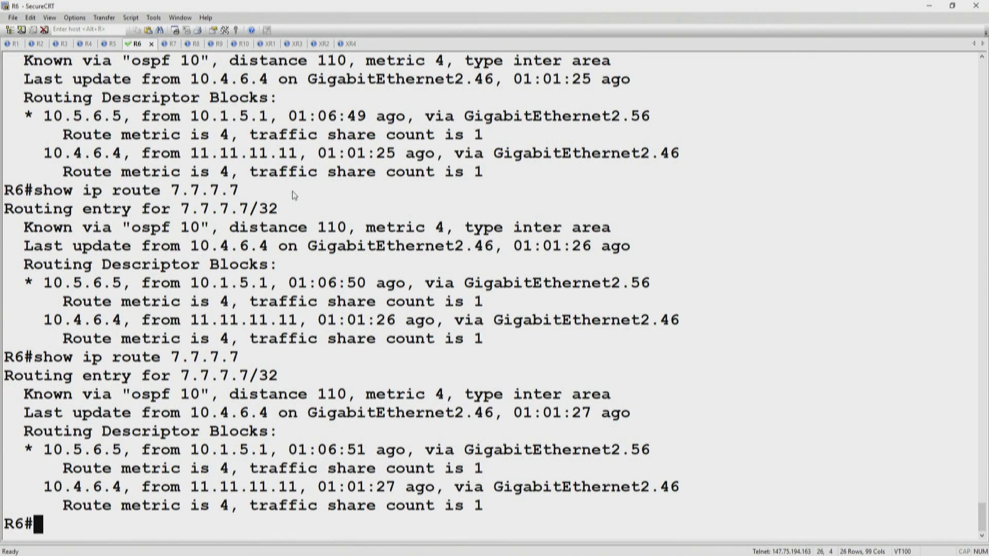
key(ctrl+shift+Tab)
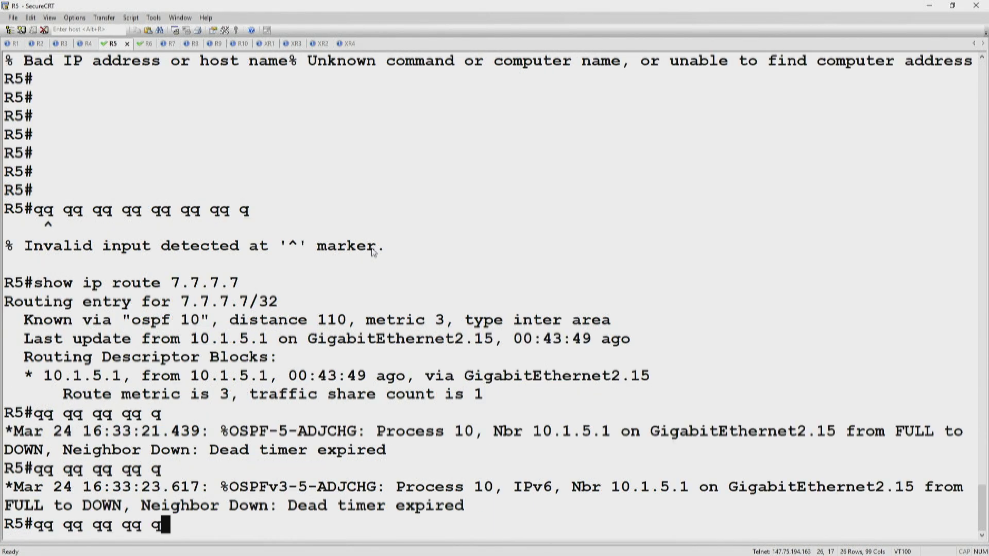
key(ctrl+u)
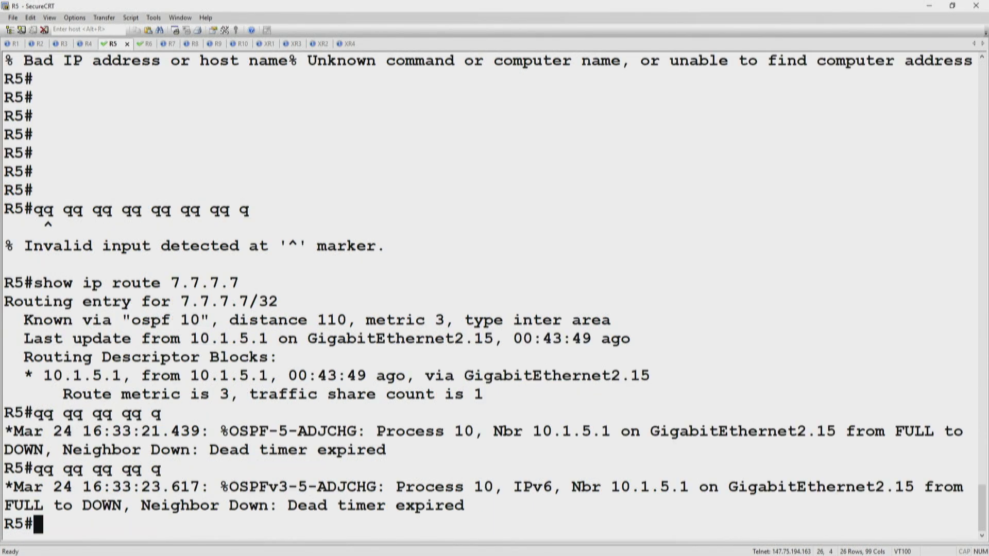
key(Return)
text(show )
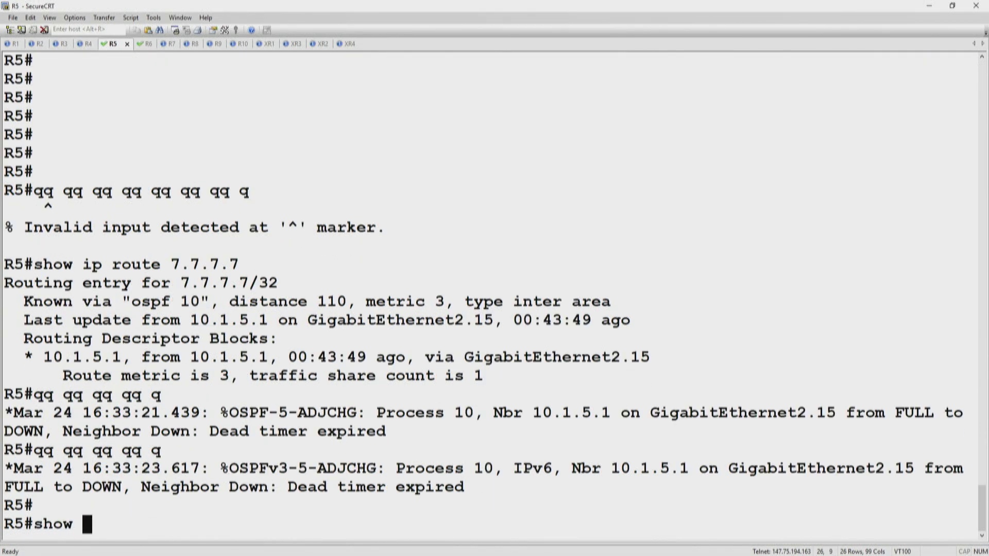
text(ip route 7.7.7.7)
key(Return)
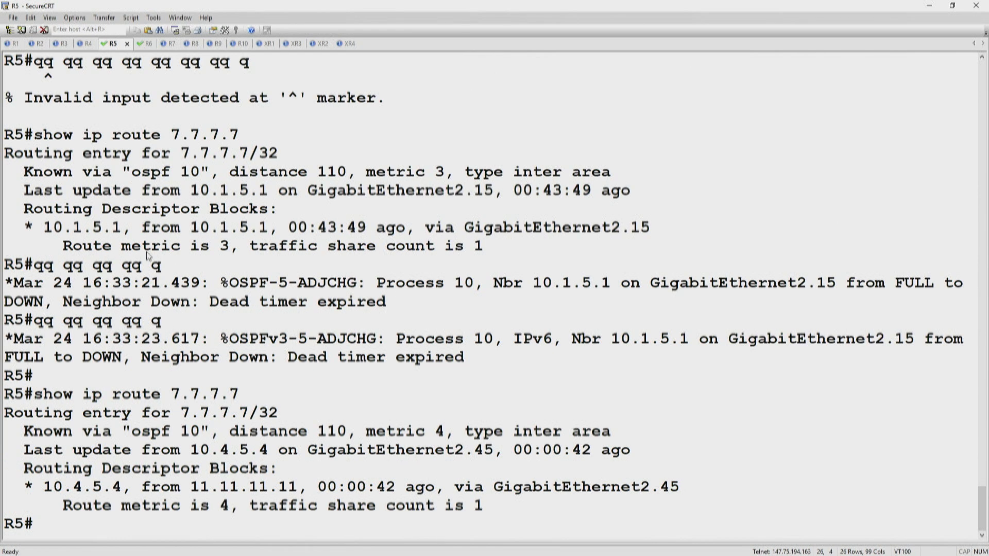
drag(135, 231, 270, 234)
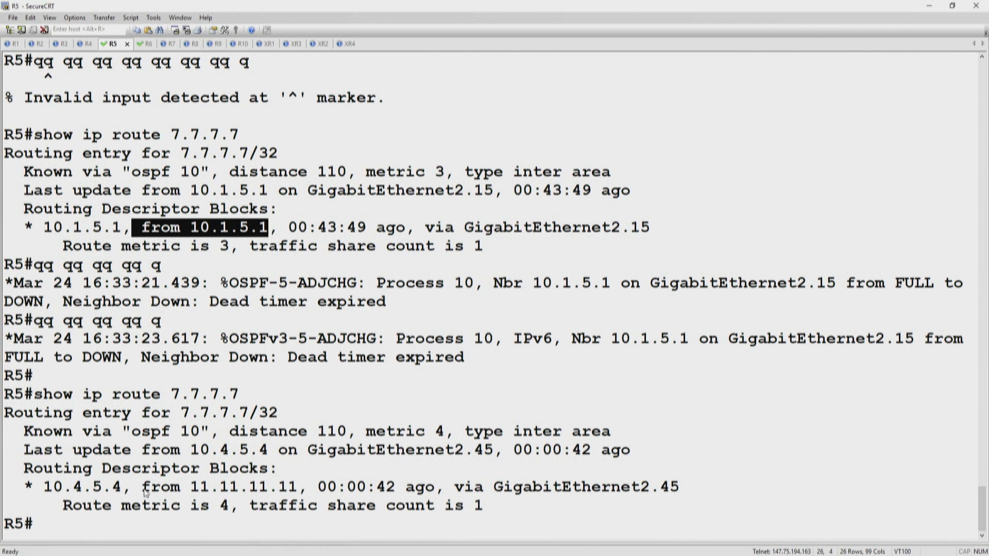
drag(142, 487, 299, 488)
Move the terminal over the lower part of the diagram and ping 7.7.7.7 from R6 with source 6.6.6.6.
mouse_move(313, 11)
mouse_down()
mouse_move(646, 84)
mouse_move(688, 149)
mouse_up()
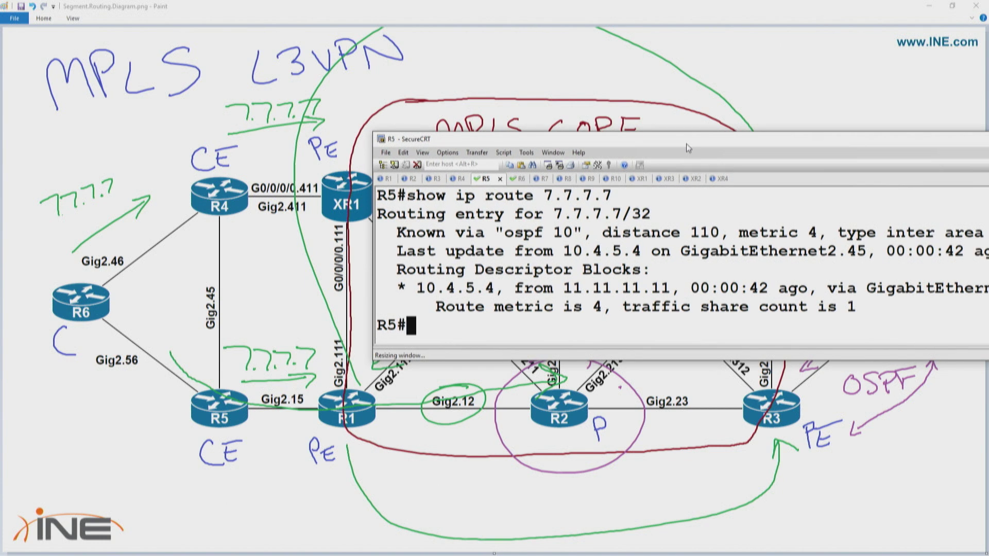
drag(688, 148, 448, 303)
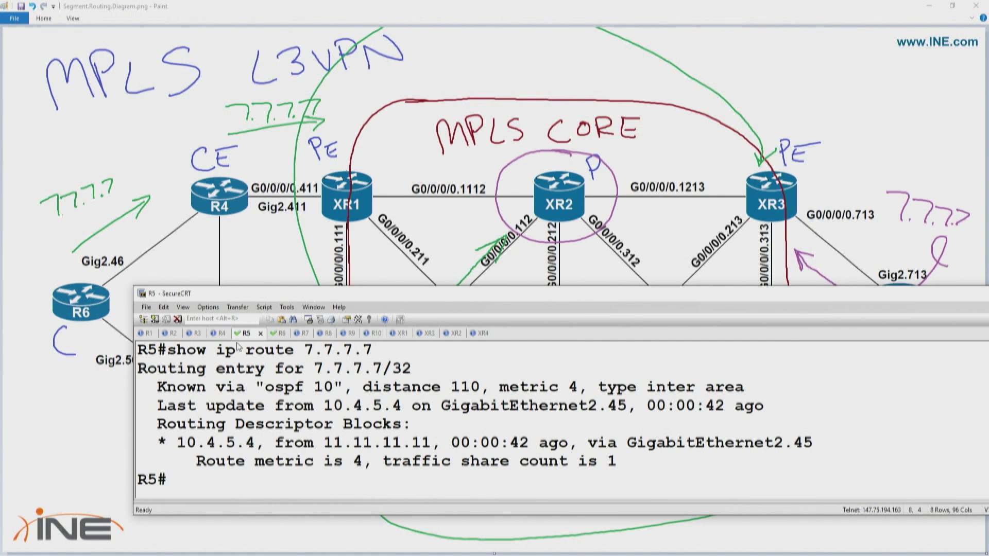
click(289, 335)
text(ping 7.7.7.7 source 6.6.6.6)
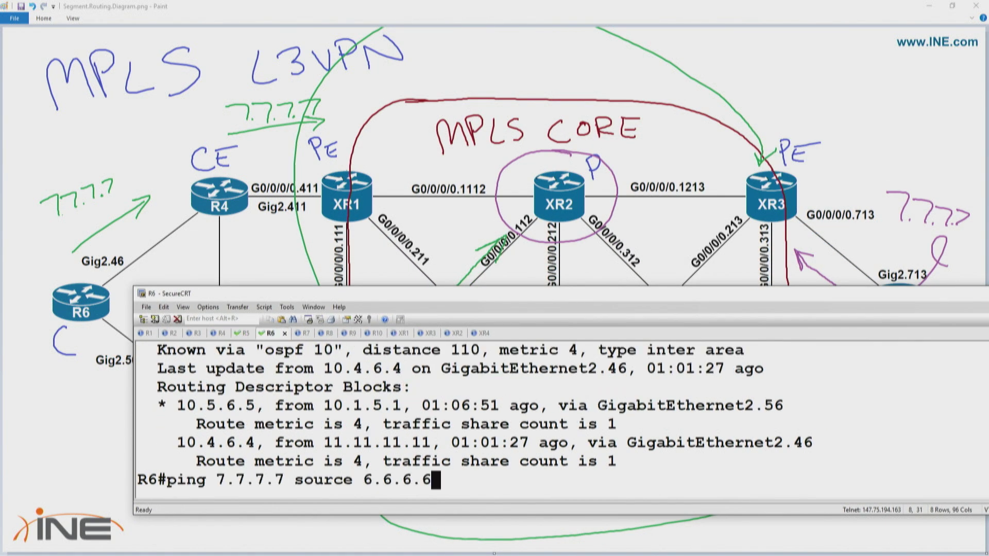
key(Up)
key(Down)
key(Return)
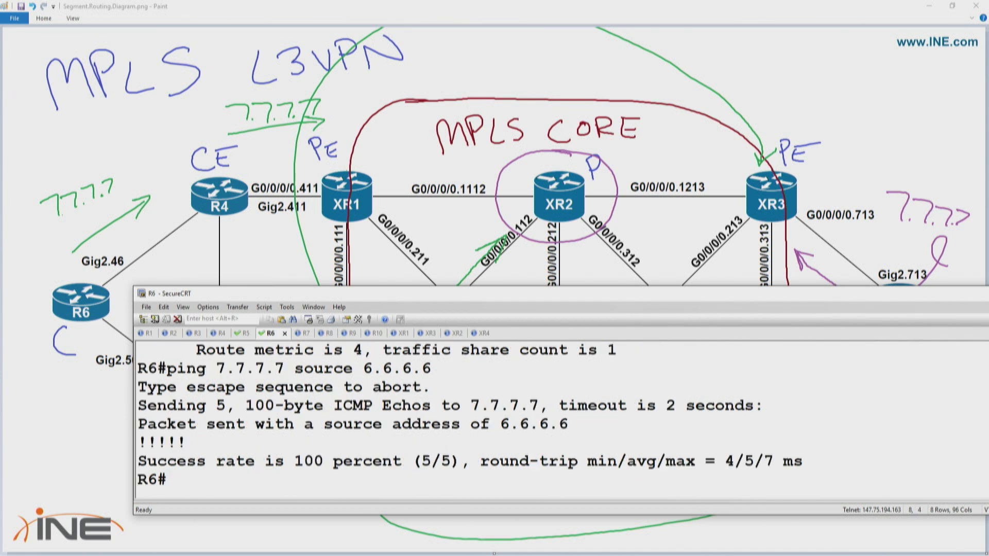
Trace the route to 7.7.7.7 from R6 using source 6.6.6.6.
text(p)
key(Up)
key(ctrl+a)
key(Delete)
key(Delete)
key(Delete)
key(Delete)
key(Delete)
text(trac)
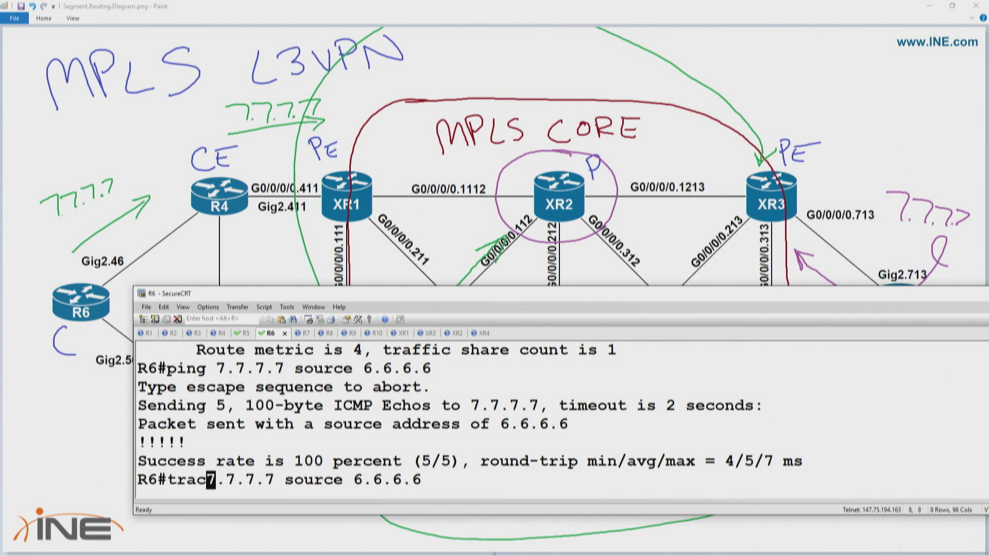
key(Return)
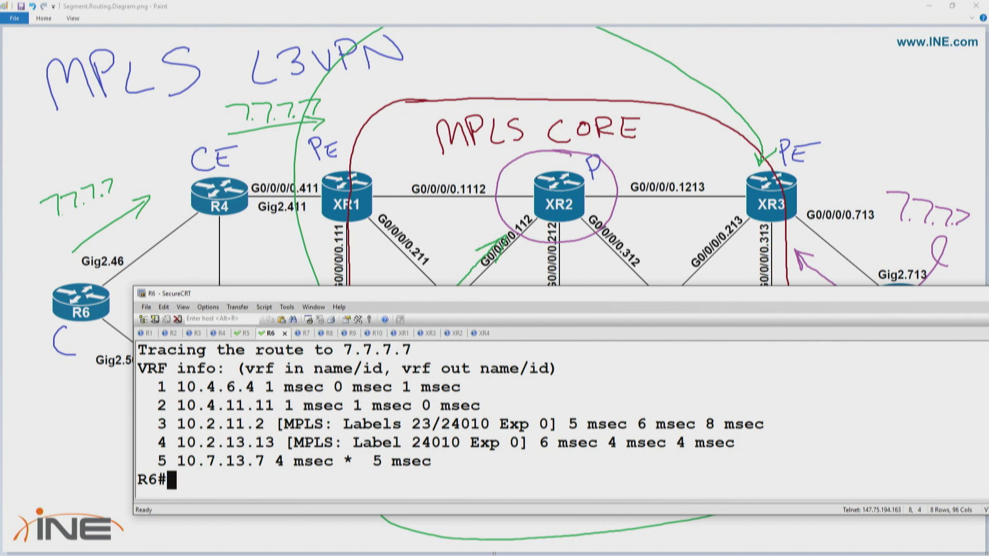
Switch to the unmarked lab diagram in Paint and draw a dark red arrow from R6 toward R4.
key(alt+Tab)
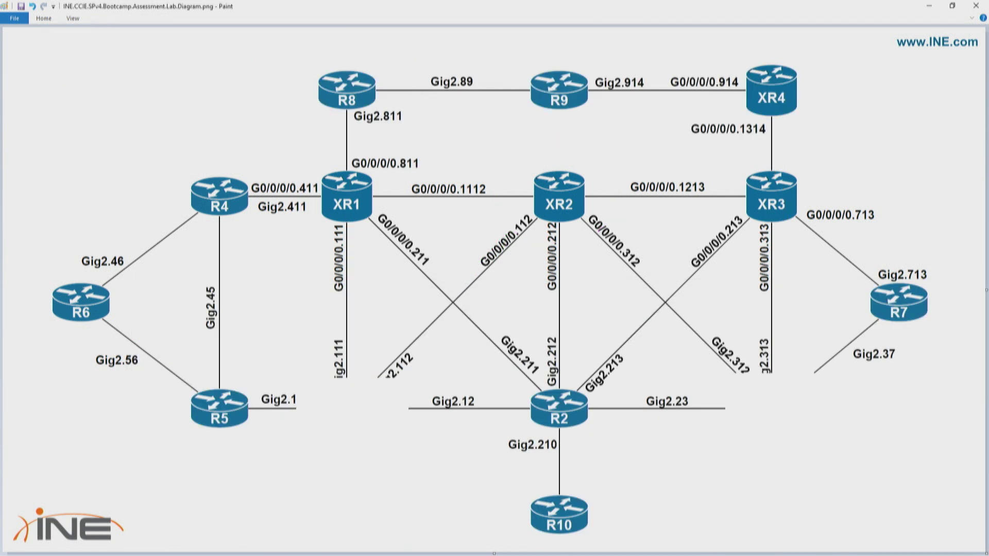
click(49, 19)
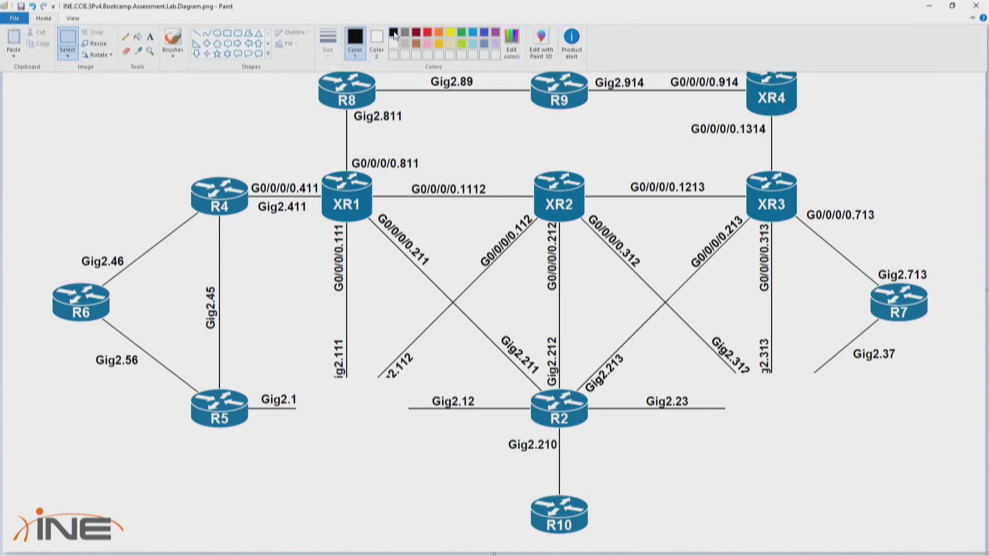
click(419, 35)
click(44, 19)
click(439, 33)
drag(83, 241, 172, 183)
mouse_move(146, 191)
mouse_down()
mouse_move(172, 183)
mouse_move(157, 208)
mouse_up()
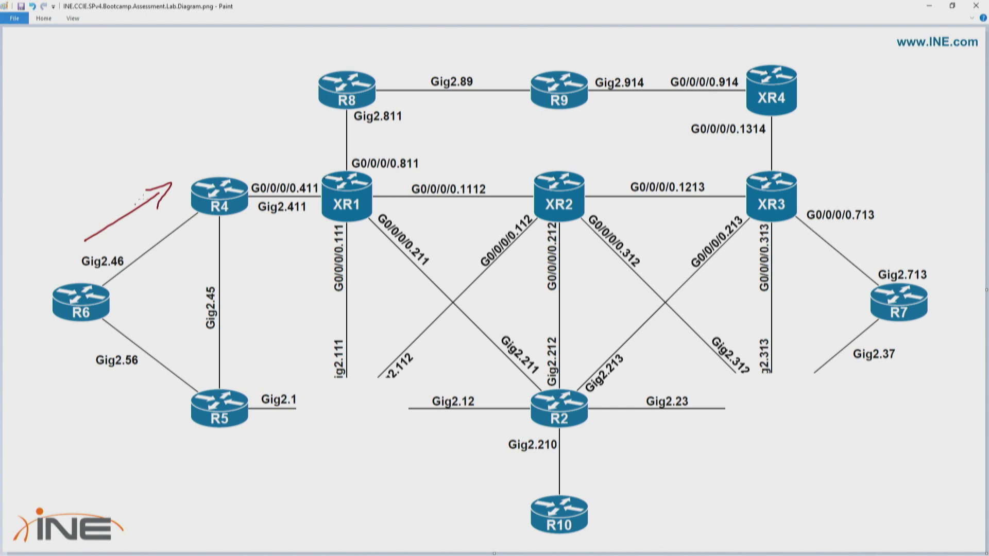
Following the traceroute hops, draw arrows on the diagram from R4 to XR1 and from XR1 down to R2.
key(alt+Tab)
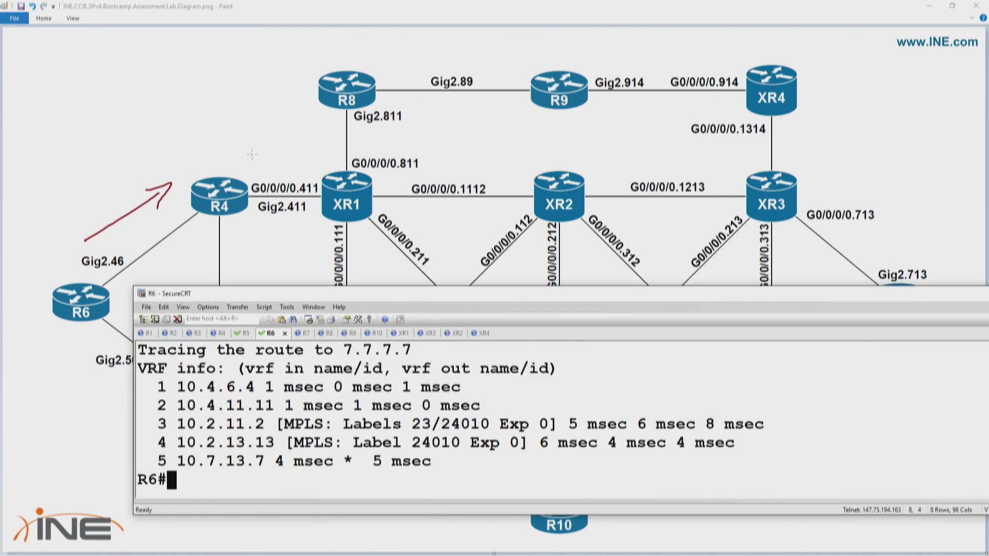
key(alt+Tab)
drag(225, 161, 308, 162)
mouse_move(287, 151)
mouse_down()
mouse_move(311, 160)
mouse_move(292, 170)
mouse_up()
key(alt+Tab)
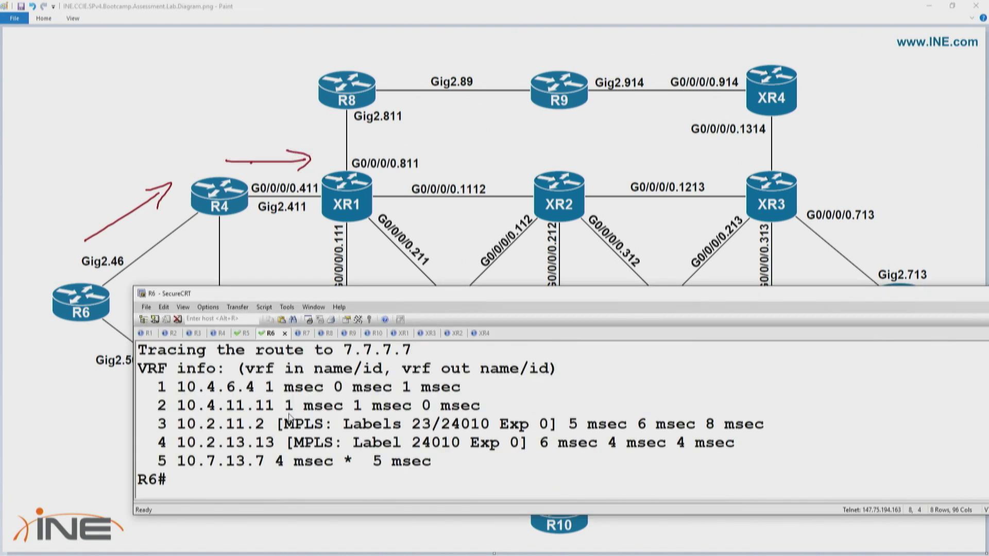
key(alt+Tab)
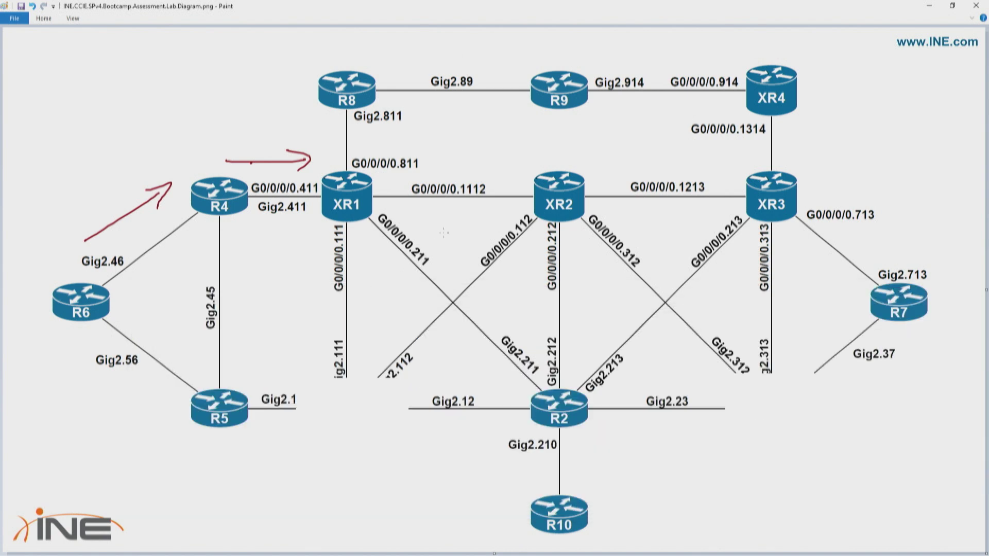
drag(412, 216, 556, 356)
drag(531, 324, 556, 358)
Check the remaining traceroute hops and draw arrows from R2 up to XR3 and from XR3 to R7.
key(alt+Tab)
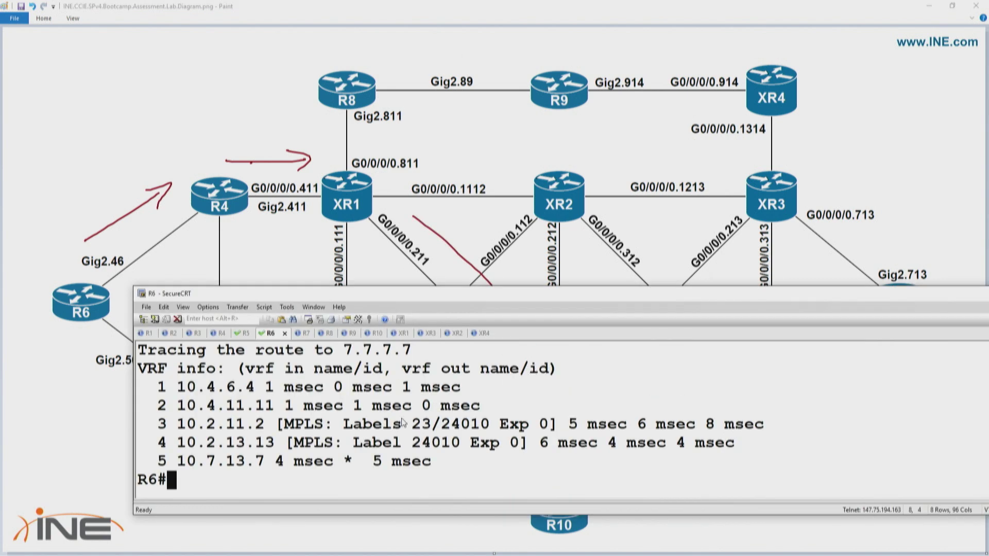
key(alt+Tab)
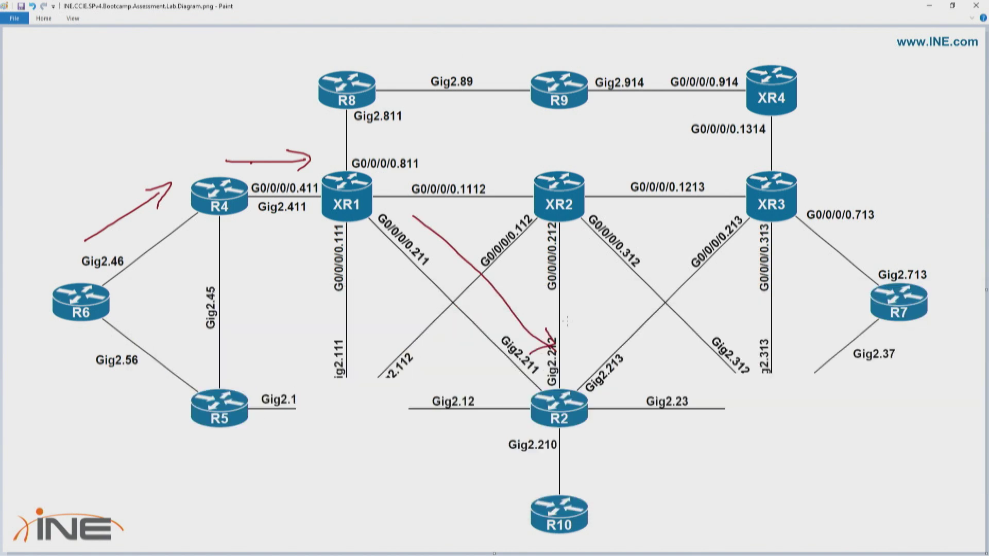
drag(593, 340, 707, 215)
mouse_move(693, 223)
mouse_down()
mouse_move(713, 205)
mouse_move(711, 235)
mouse_up()
key(alt+Tab)
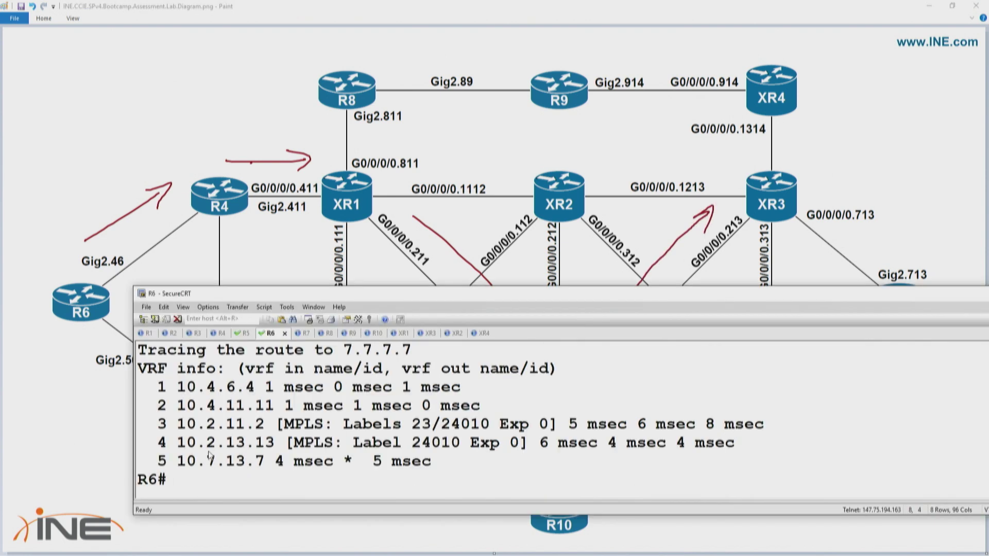
key(alt+Tab)
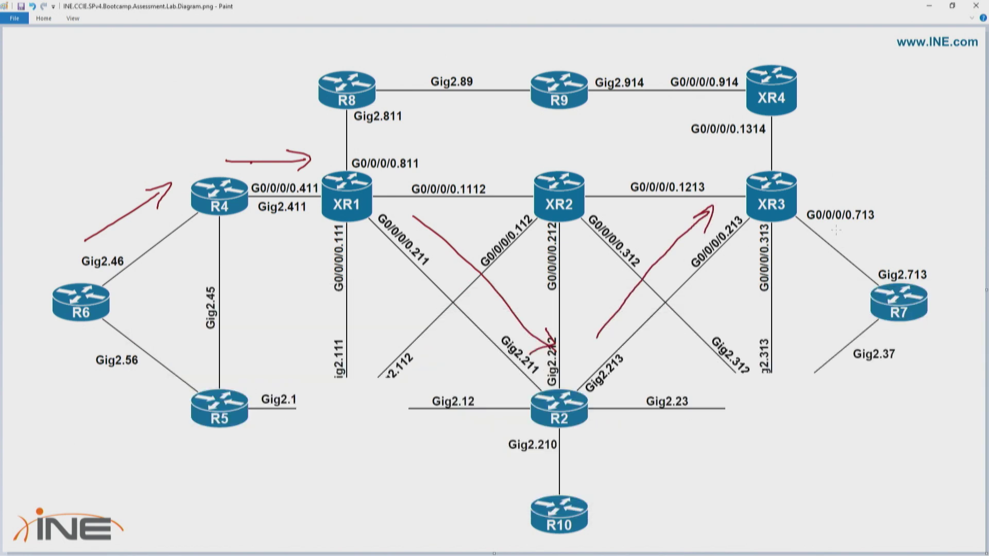
mouse_move(840, 231)
mouse_down()
mouse_move(876, 255)
mouse_move(859, 262)
mouse_up()
Circle R2 on the diagram and handwrite the labels IOS XE and P beside it.
mouse_move(585, 371)
mouse_down()
mouse_move(633, 353)
mouse_move(581, 352)
mouse_up()
drag(574, 454, 601, 447)
mouse_move(568, 438)
mouse_down()
mouse_move(607, 431)
mouse_move(615, 446)
mouse_up()
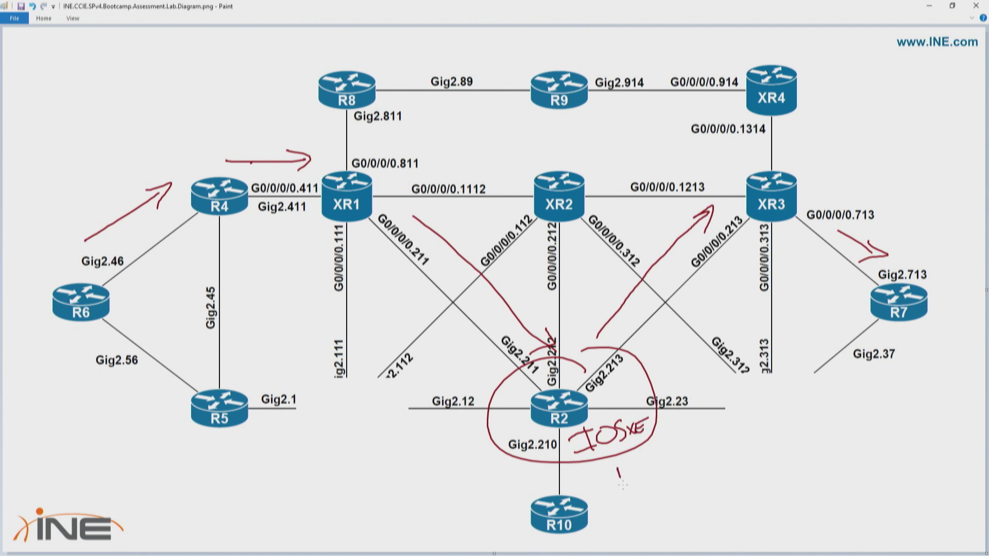
drag(623, 484, 626, 492)
drag(611, 469, 622, 479)
Circle XR2 on the diagram and handwrite the label IOS XR P above the router.
mouse_move(546, 138)
mouse_down()
mouse_move(494, 165)
mouse_move(612, 144)
mouse_up()
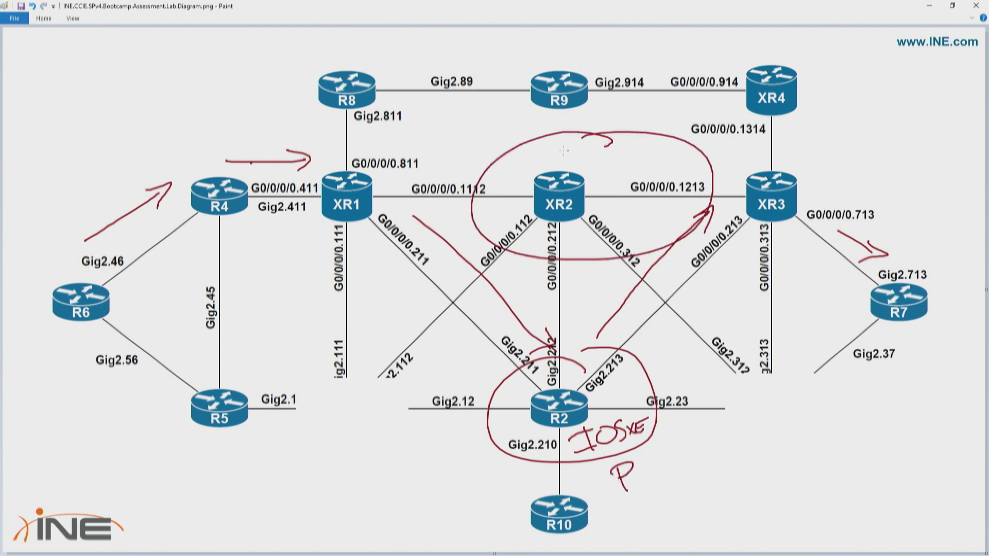
drag(550, 149, 549, 170)
mouse_move(559, 154)
mouse_down()
mouse_move(558, 167)
mouse_move(567, 153)
mouse_up()
mouse_move(578, 151)
mouse_down()
mouse_move(571, 162)
mouse_move(580, 167)
mouse_up()
drag(590, 154, 602, 168)
mouse_move(601, 153)
mouse_down()
mouse_move(588, 172)
mouse_move(652, 164)
mouse_up()
Handwrite RR beside the circle around XR2 and add a matching label beside the circle around R2.
mouse_move(459, 116)
mouse_down()
mouse_move(467, 152)
mouse_move(488, 140)
mouse_up()
mouse_move(492, 120)
mouse_down()
mouse_move(496, 142)
mouse_move(510, 138)
mouse_up()
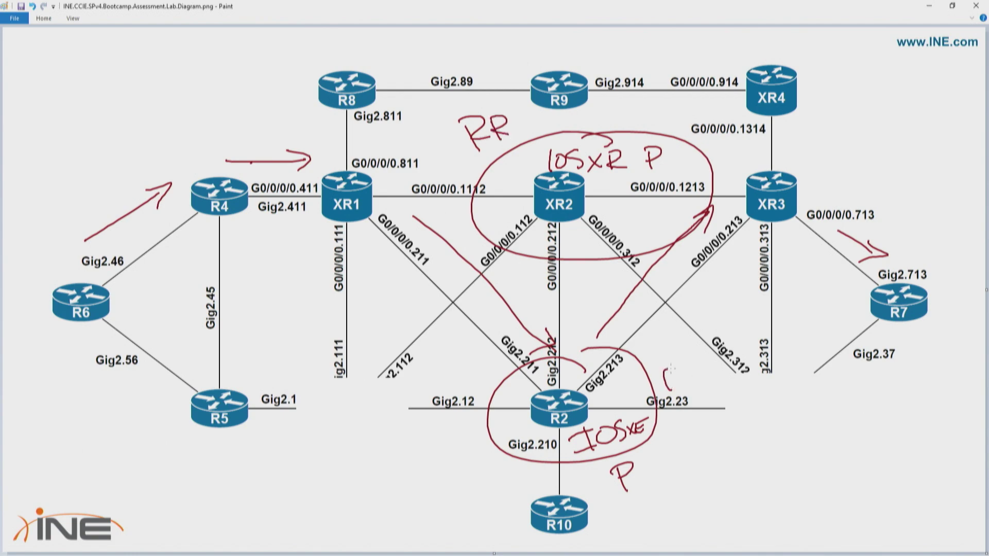
drag(672, 368, 683, 388)
mouse_move(682, 369)
mouse_down()
mouse_move(683, 389)
mouse_move(704, 387)
mouse_up()
Switch to the R6 terminal session and ping 7.7.7.7 with source 6.6.6.6 and a repeat count of 100.
key(alt+Tab)
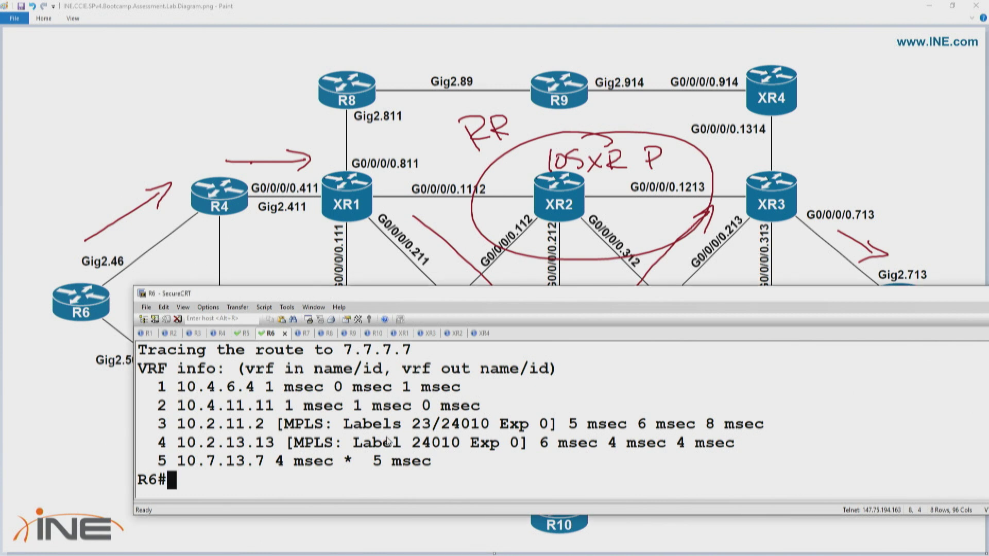
key(Up)
key(Up)
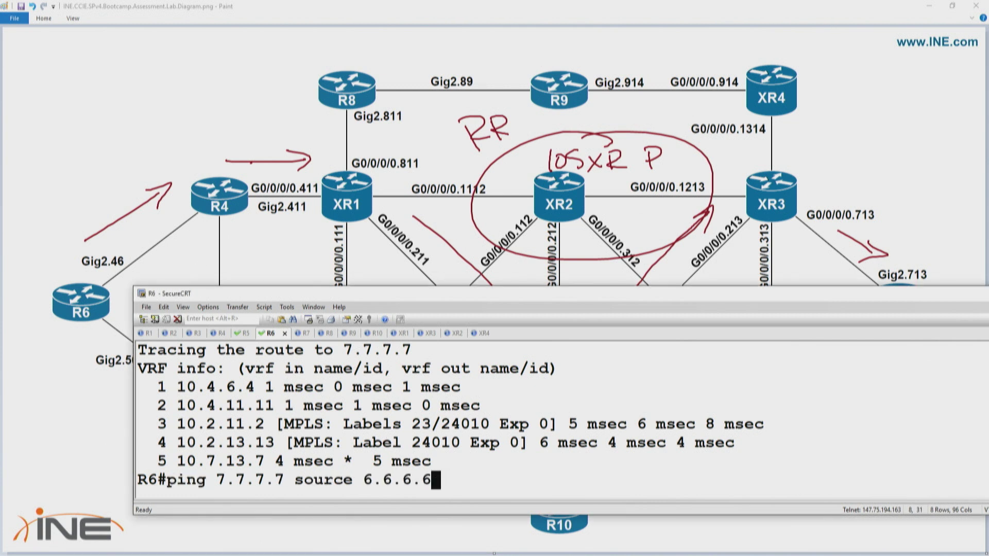
text(repat)
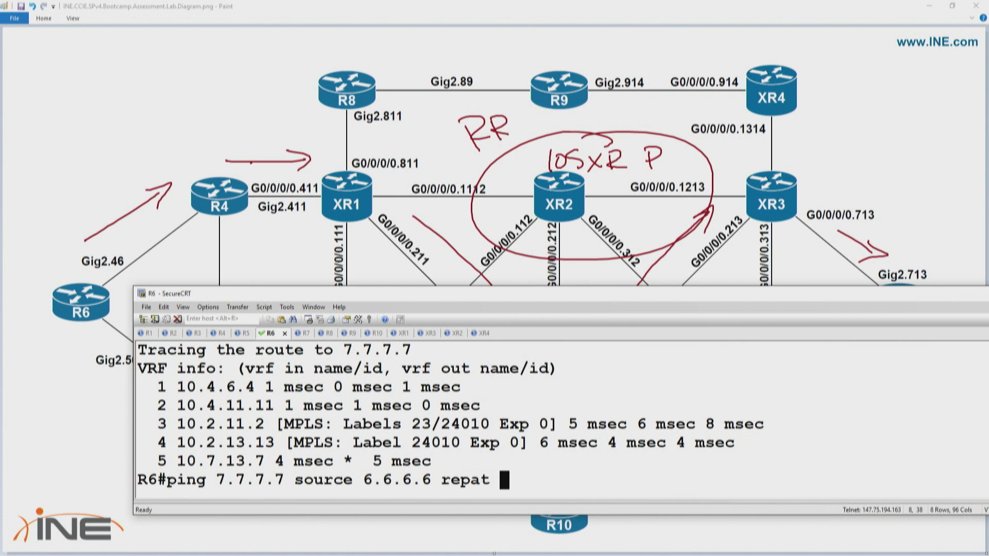
key(BackSpace)
key(BackSpace)
key(BackSpace)
text(eat 1)
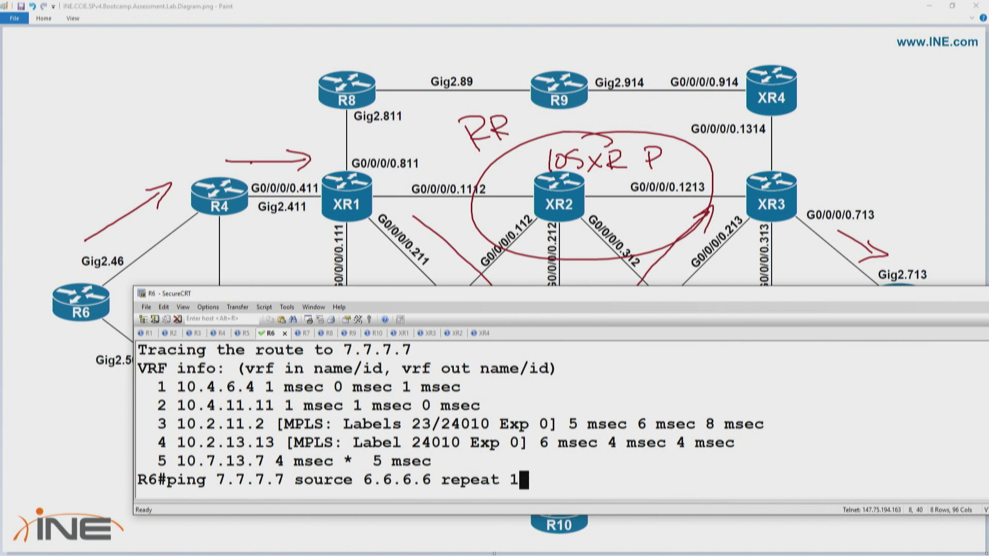
text(00)
key(Return)
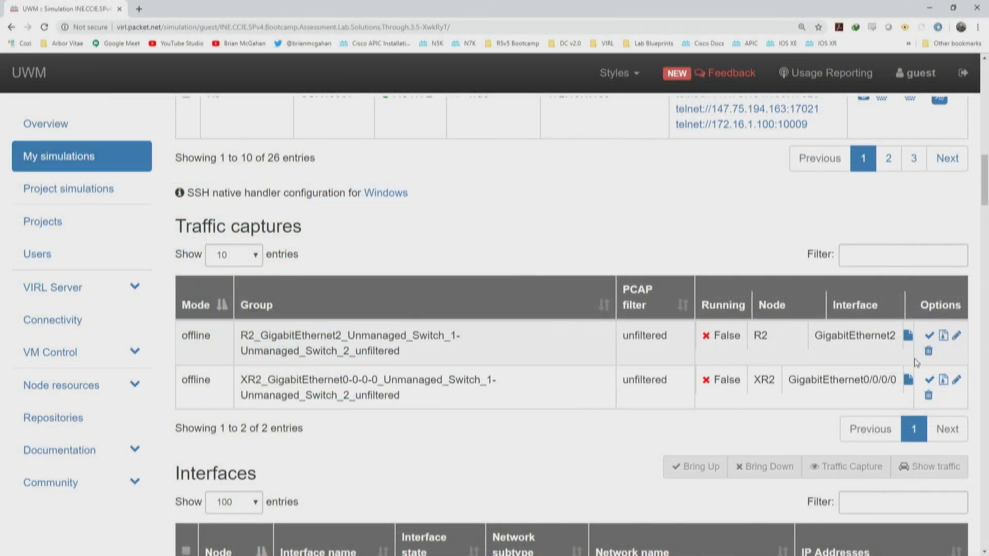
Delete the existing traffic capture groups for R2 GigabitEthernet2 and XR2 GigabitEthernet0/0/0/0 from the simulation.
click(929, 351)
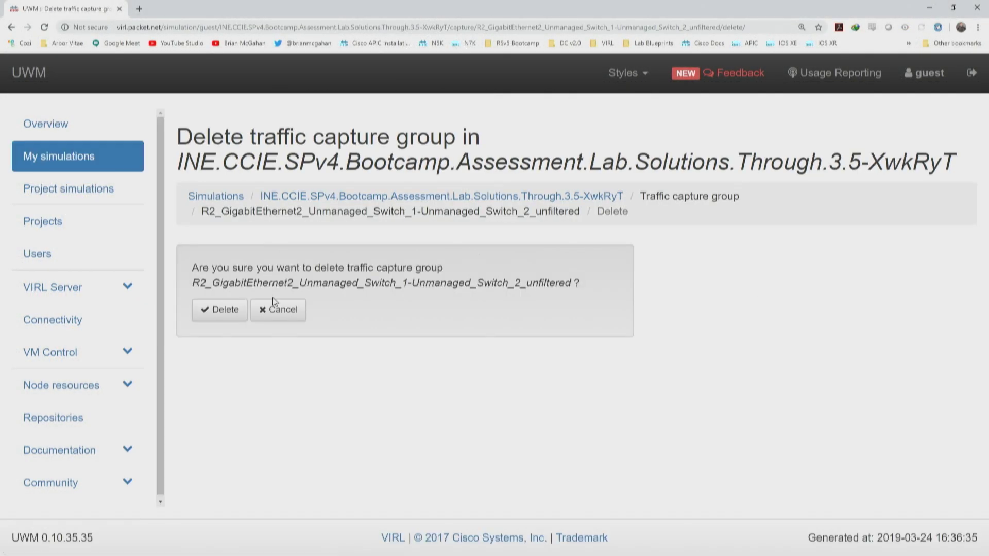
click(234, 312)
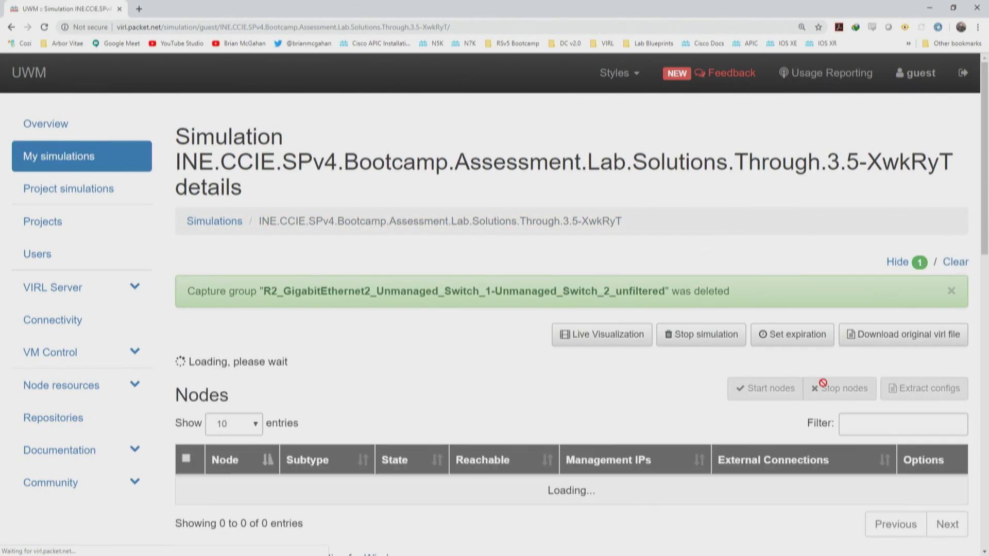
scroll(927, 515, down, 2)
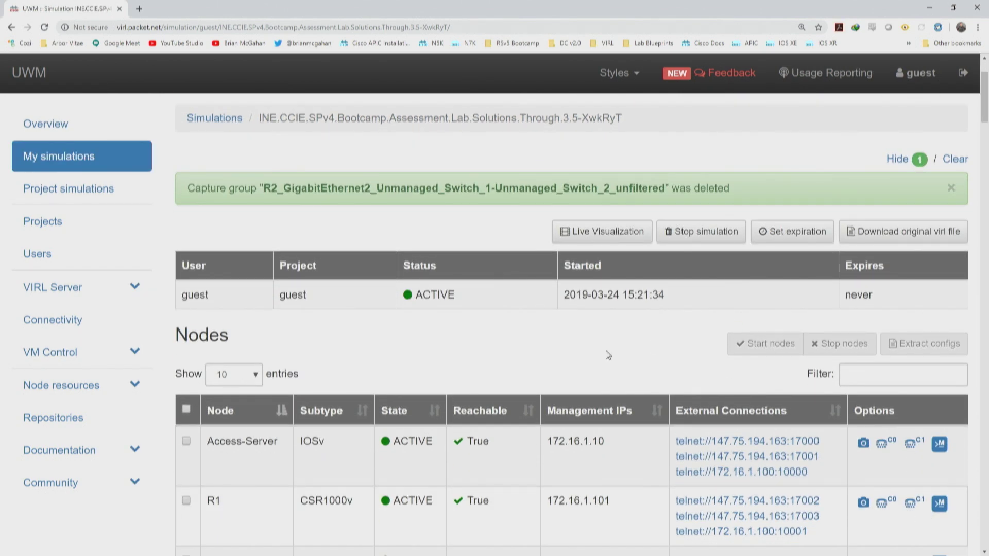
scroll(608, 356, down, 12)
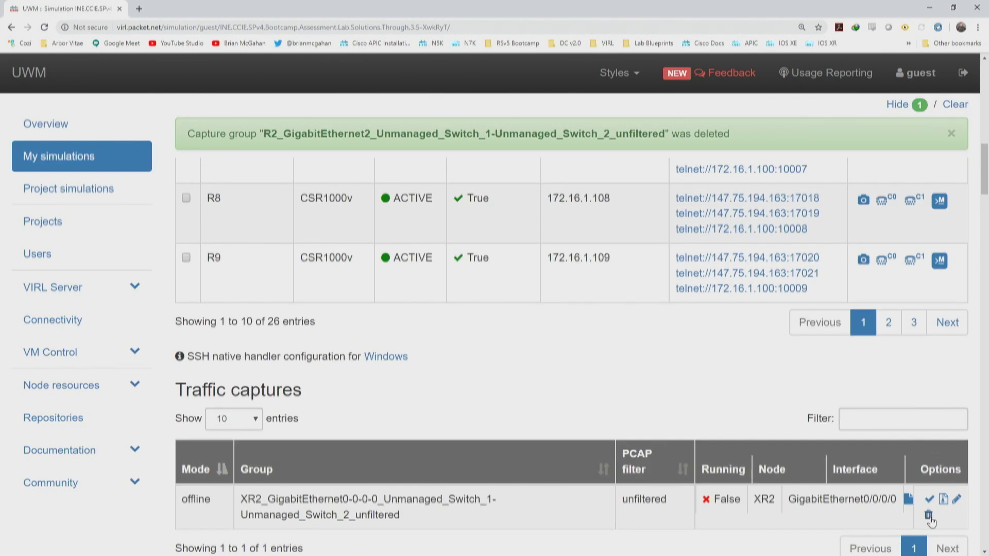
click(929, 516)
click(220, 310)
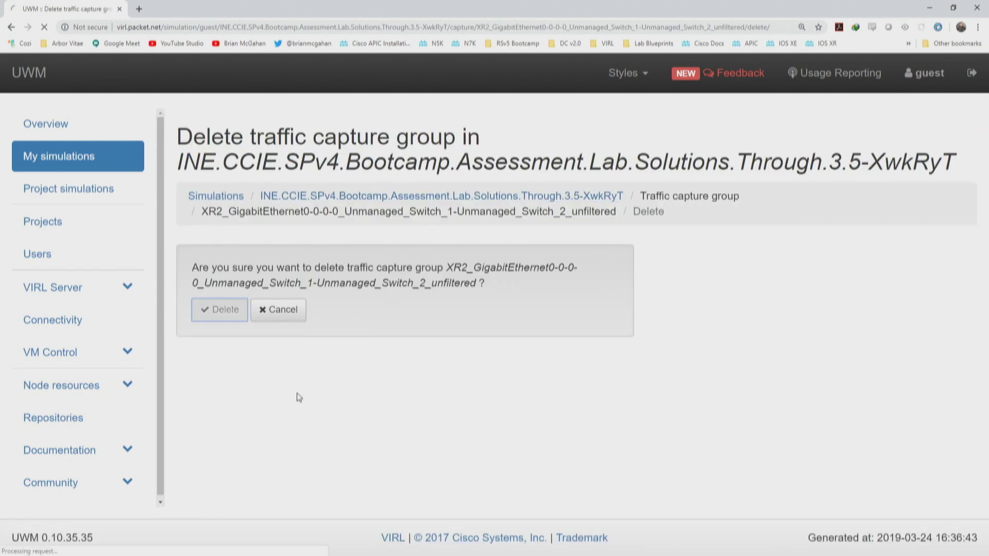
Select R2's GigabitEthernet2 and the GigabitEthernet0/0/0/0 interfaces of XR1, XR2 and XR3 in the simulation's interface list.
scroll(301, 296, down, 10)
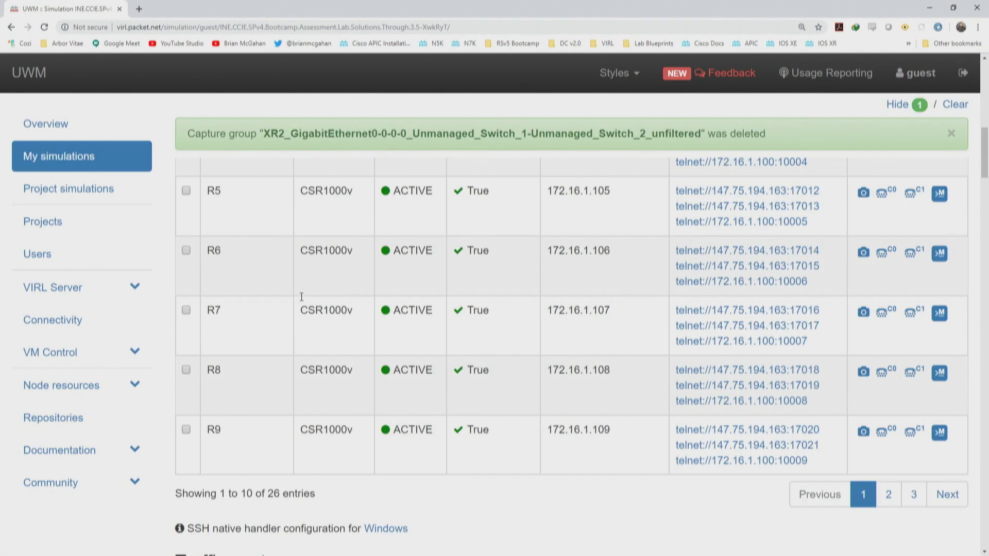
scroll(302, 297, down, 15)
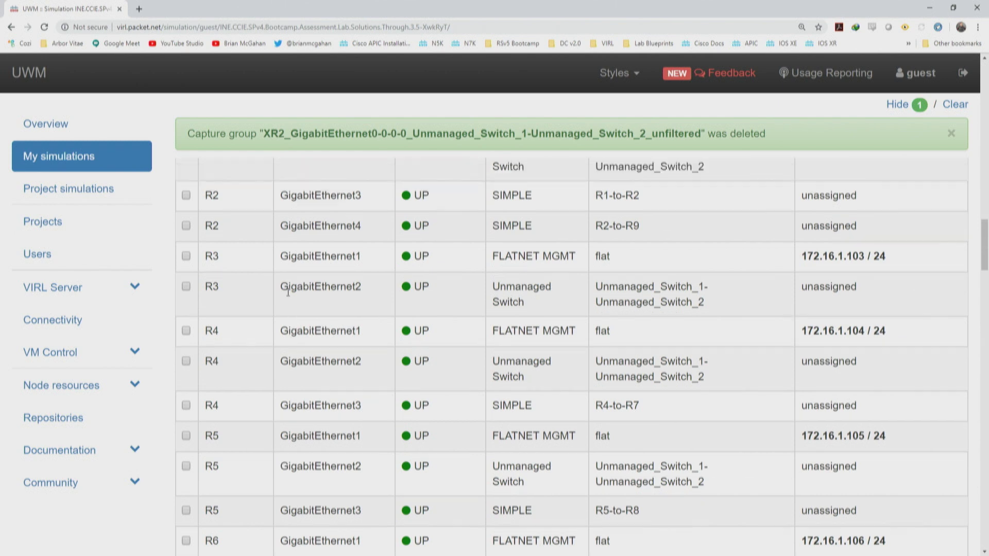
scroll(283, 292, up, 2)
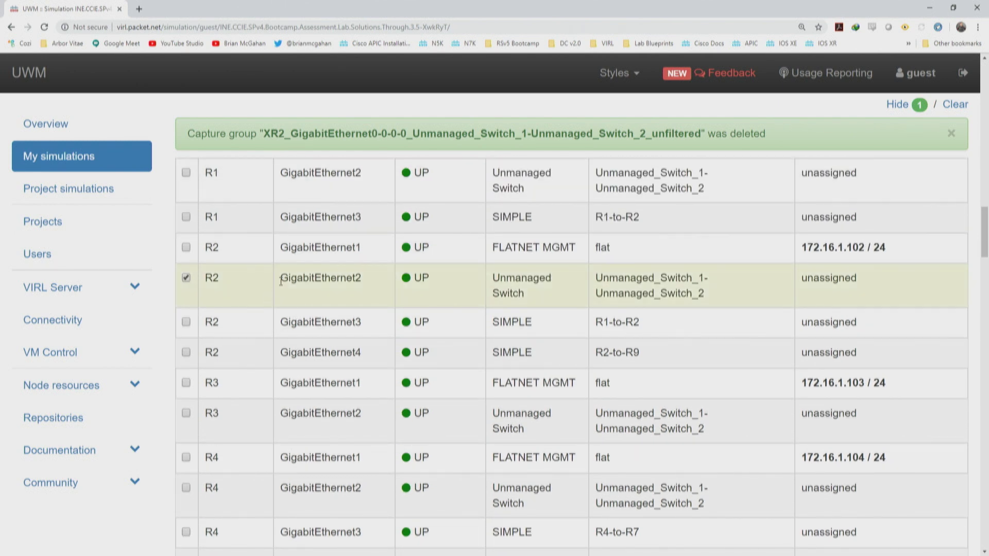
scroll(281, 281, down, 20)
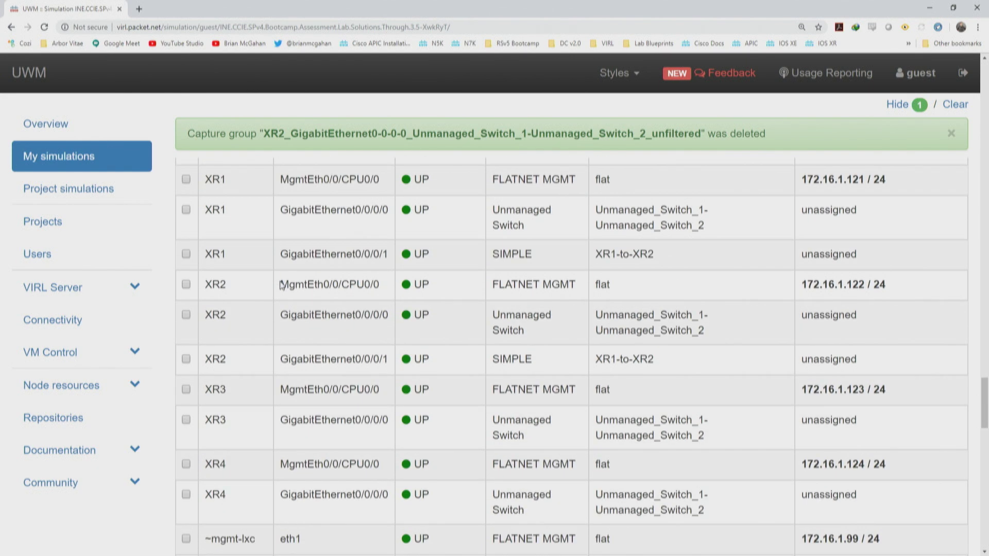
click(186, 315)
click(186, 209)
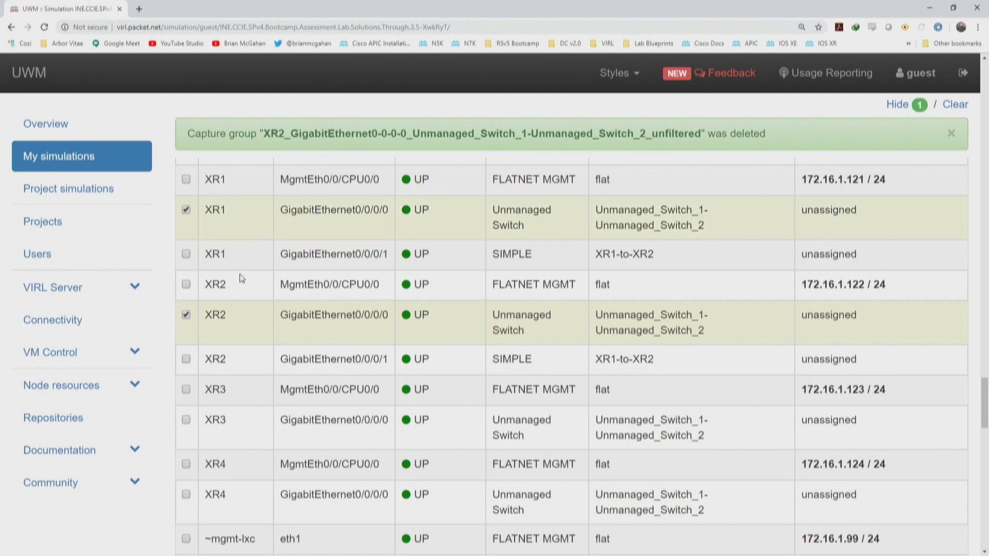
click(186, 420)
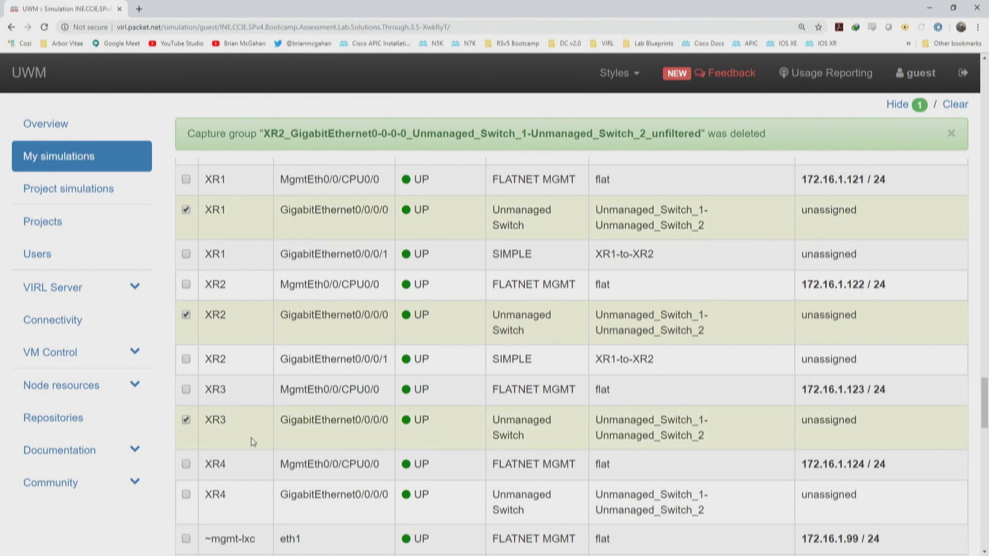
Add R7's GigabitEthernet2 to the selected interfaces, leaving its GigabitEthernet3 unselected, and return to the interface actions.
scroll(245, 299, up, 15)
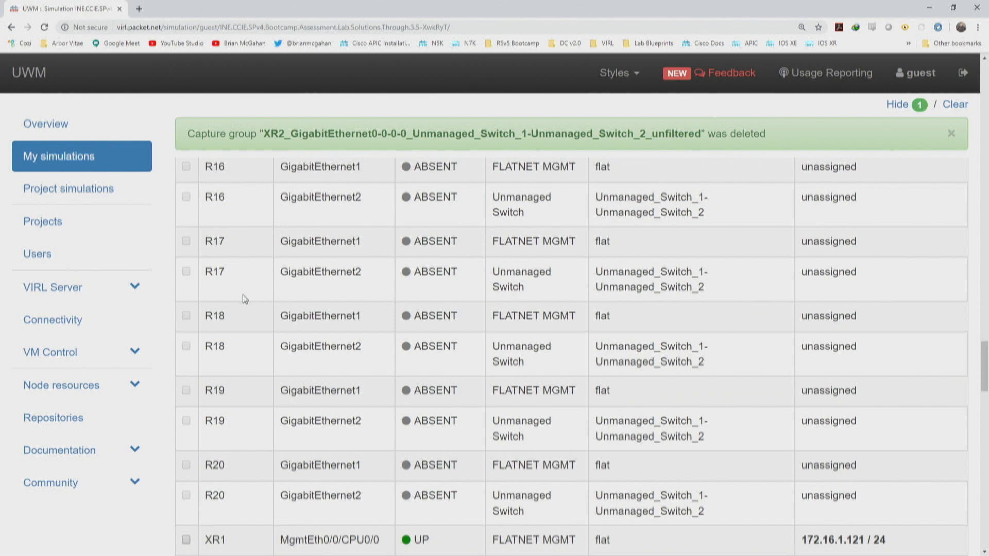
scroll(245, 299, up, 6)
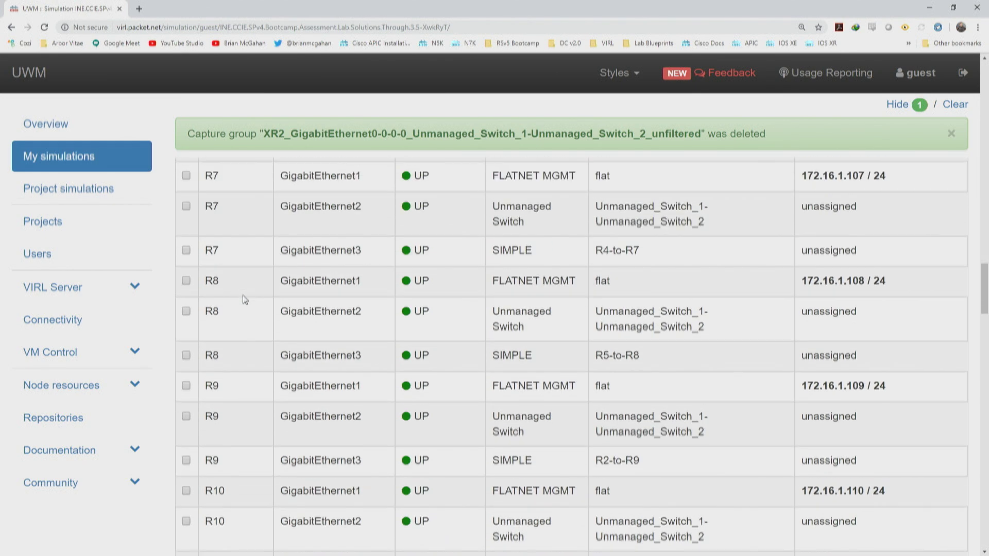
click(186, 251)
click(186, 252)
click(186, 206)
scroll(927, 197, up, 1)
scroll(928, 196, up, 20)
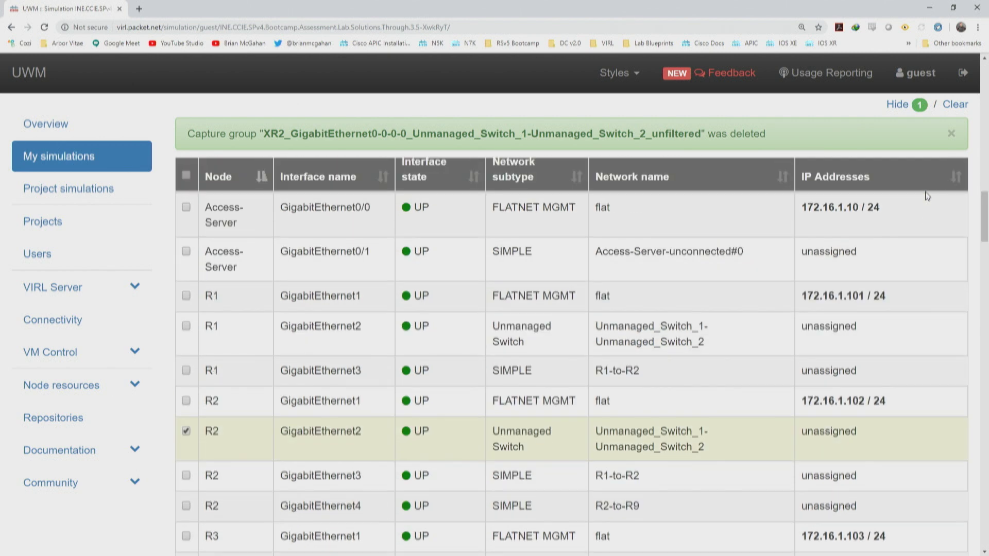
scroll(774, 333, down, 4)
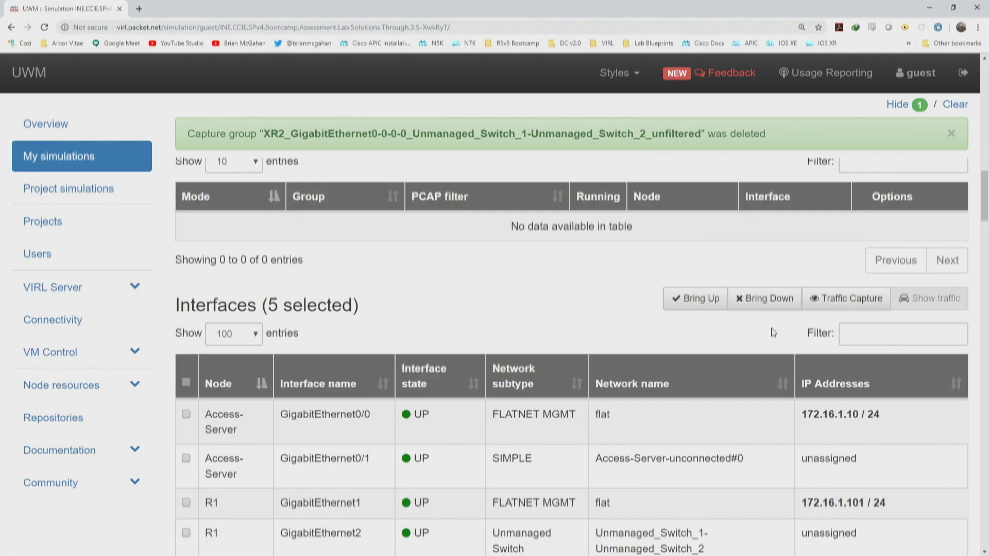
Create an offline, unfiltered traffic capture group named "asdf" for the selected router interfaces, starting immediately.
click(871, 298)
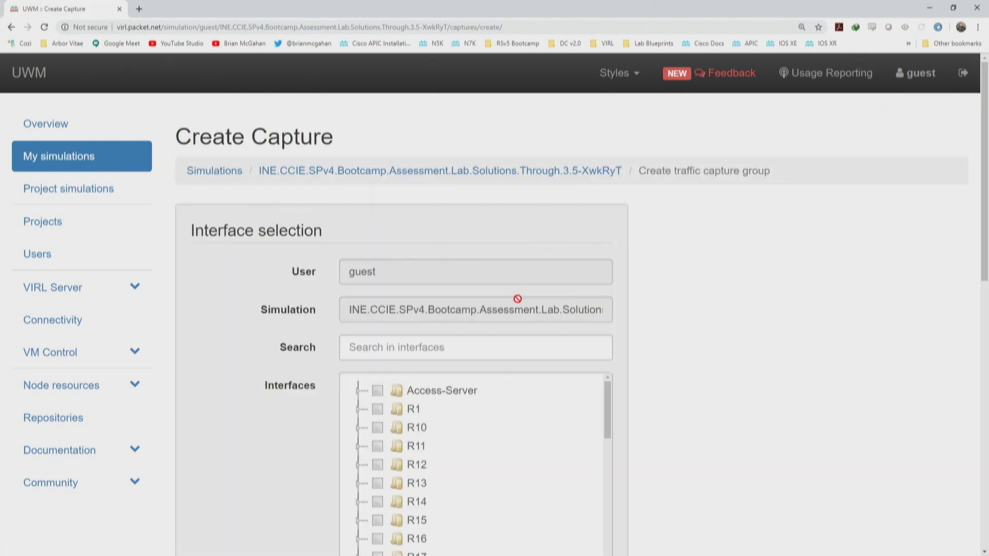
scroll(439, 367, down, 5)
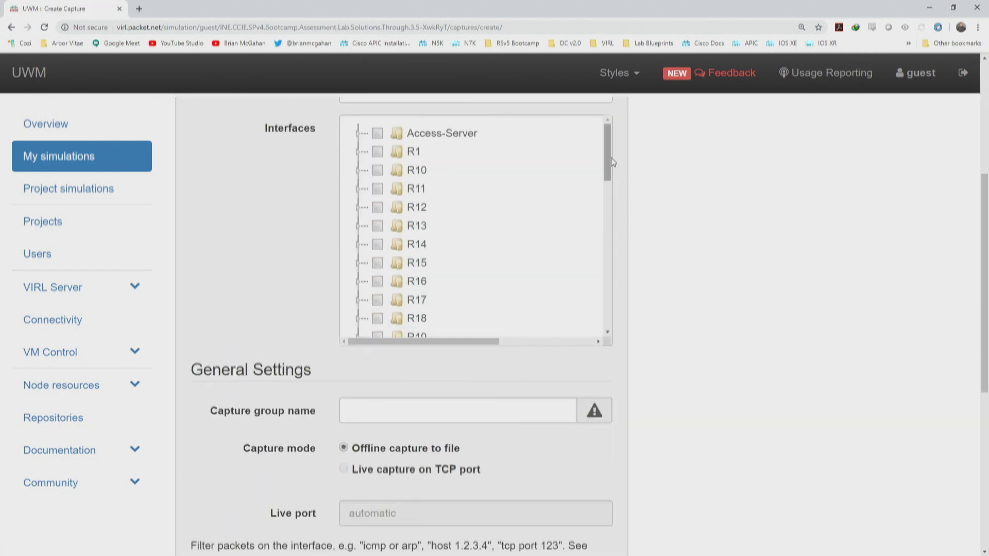
drag(611, 157, 603, 325)
scroll(655, 314, down, 2)
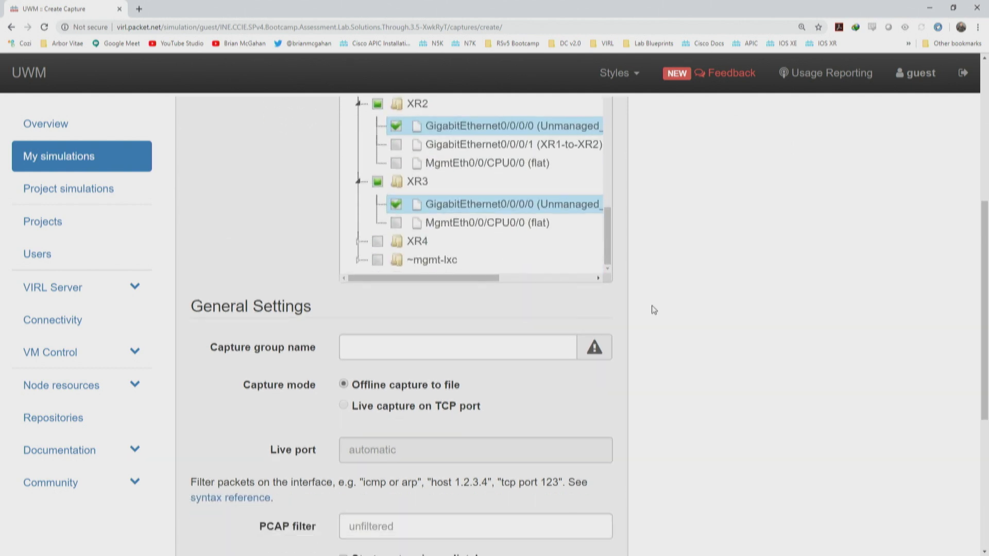
click(447, 308)
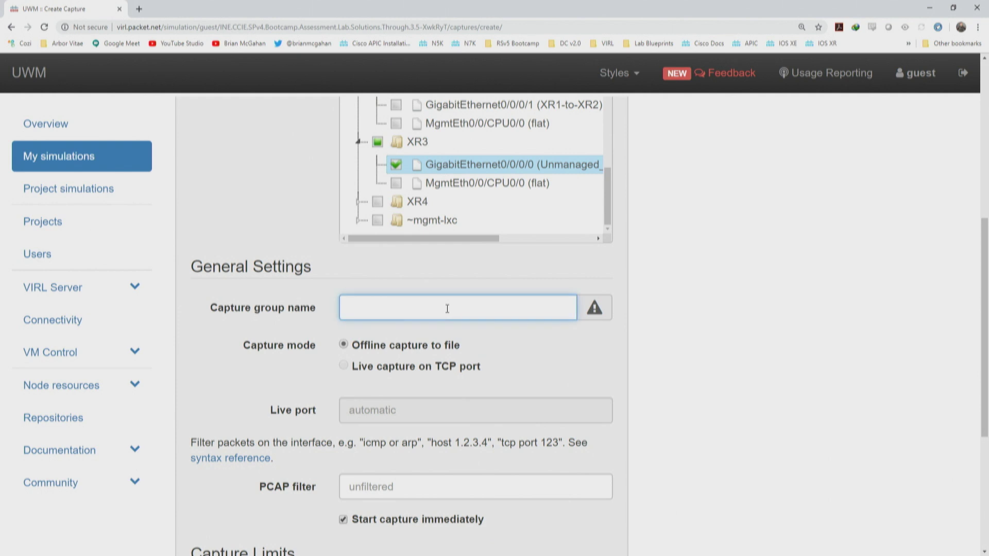
text(asdf)
scroll(691, 282, down, 5)
click(386, 453)
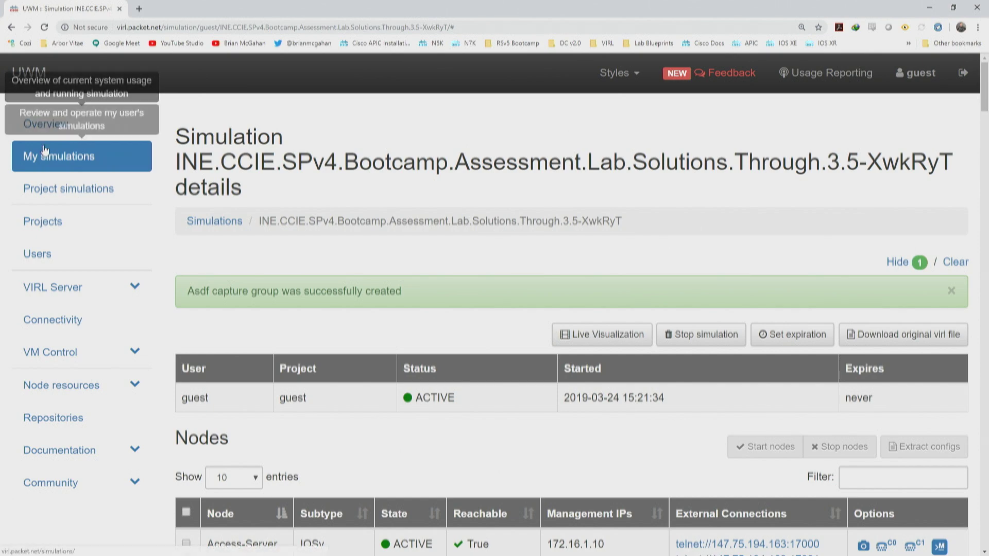
Return to the R6 terminal session and repeat the 100-count ping to 7.7.7.7 with source 6.6.6.6.
click(50, 124)
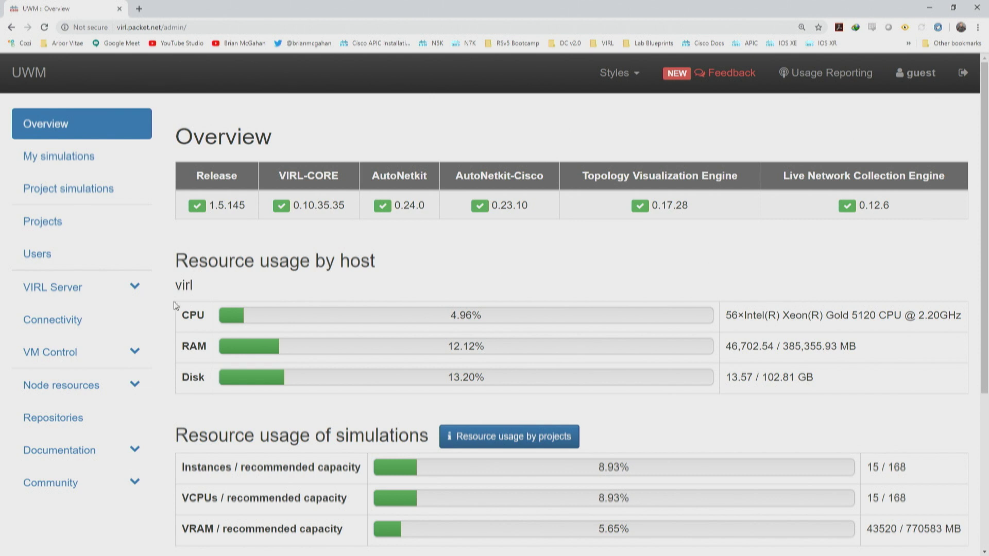
click(929, 8)
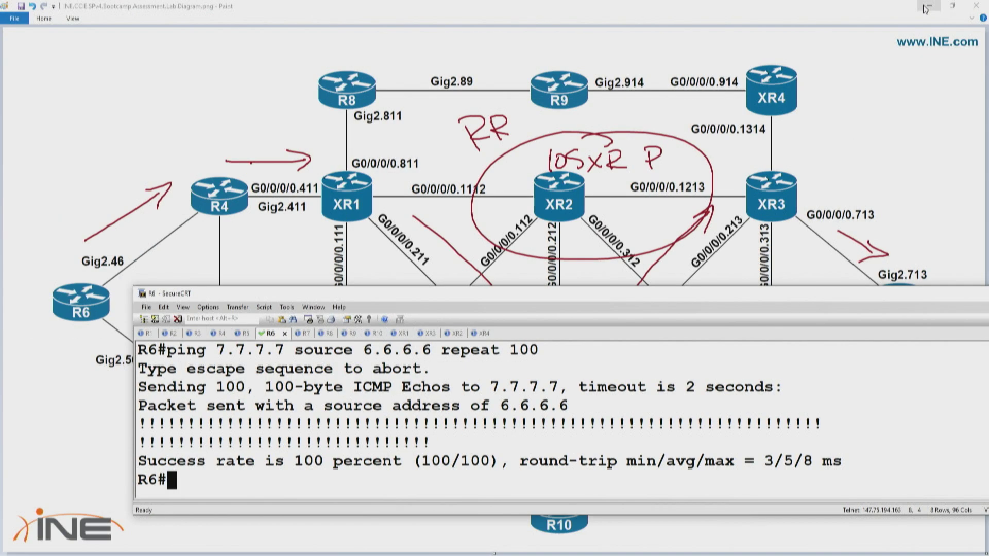
key(Up)
key(Return)
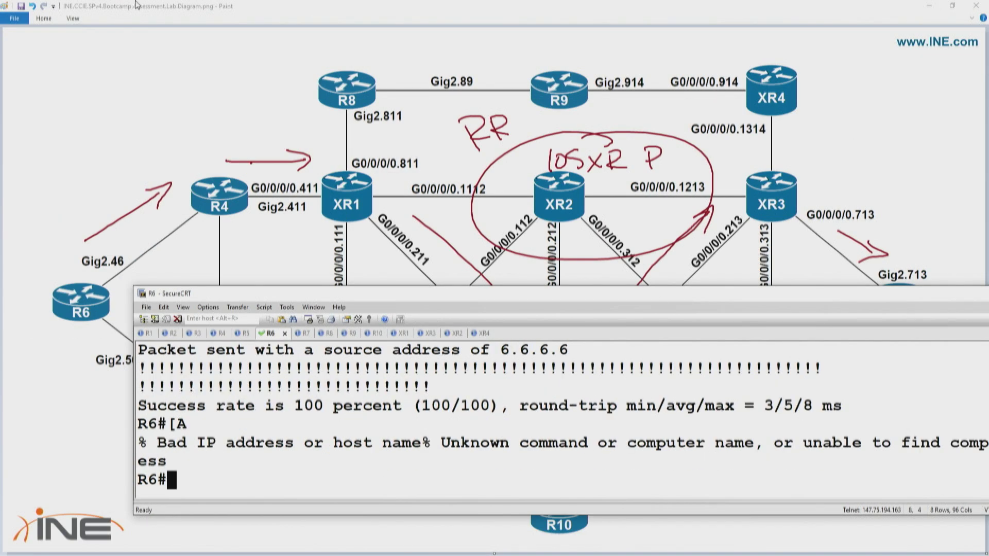
key(Up)
key(ctrl+p)
key(Return)
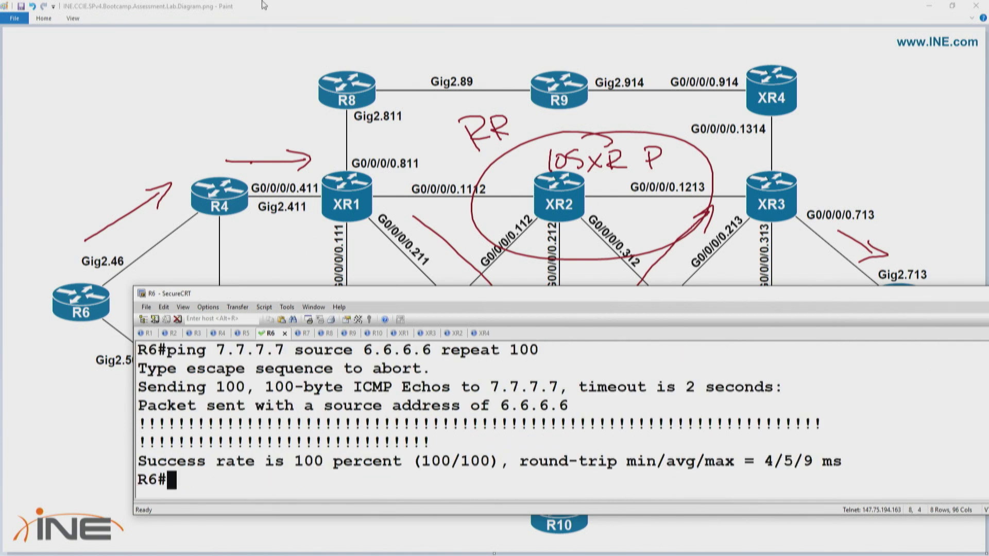
Switch back to the browser, reopen the active simulation's details, and download the "asdf" group's capture files as a ZIP archive.
click(215, 127)
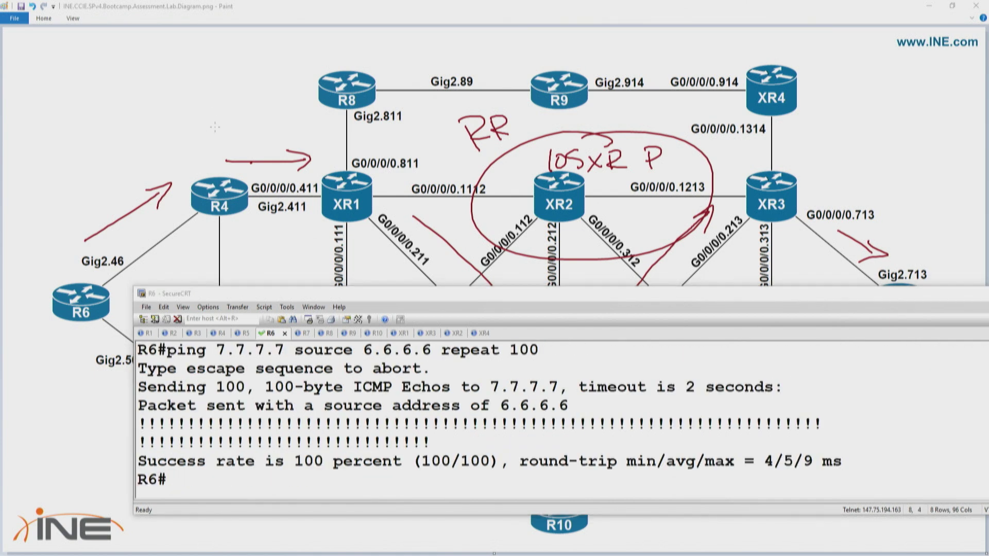
key(alt+Tab)
scroll(603, 283, down, 5)
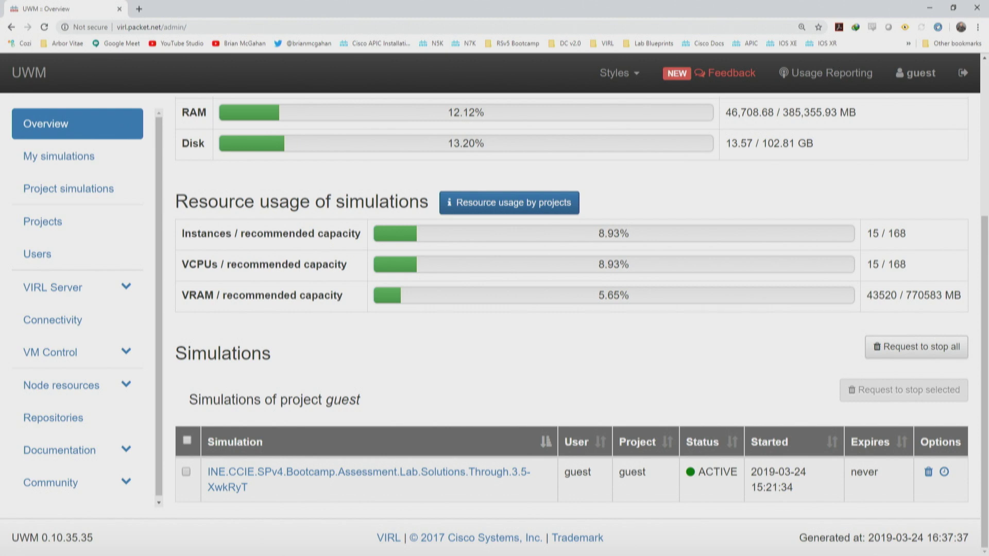
click(96, 157)
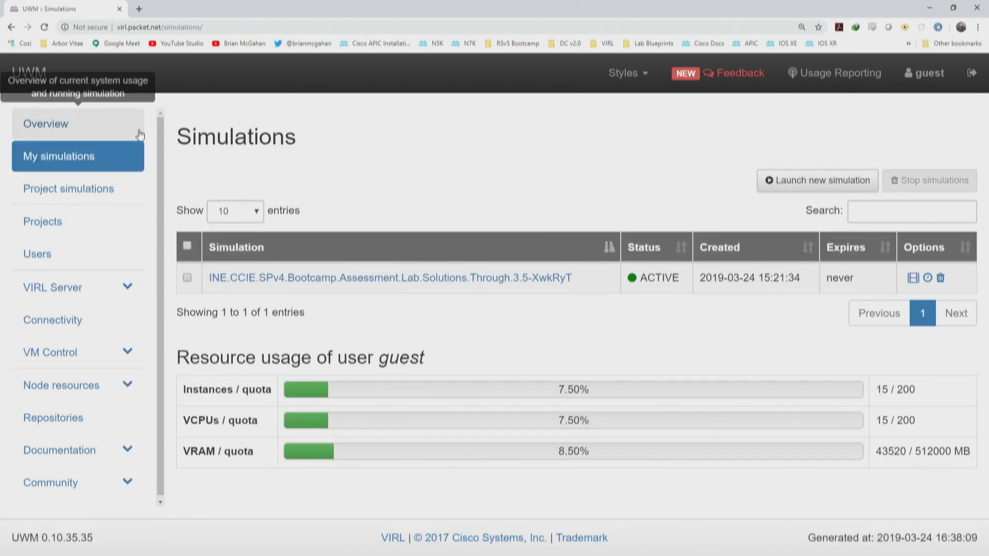
click(444, 279)
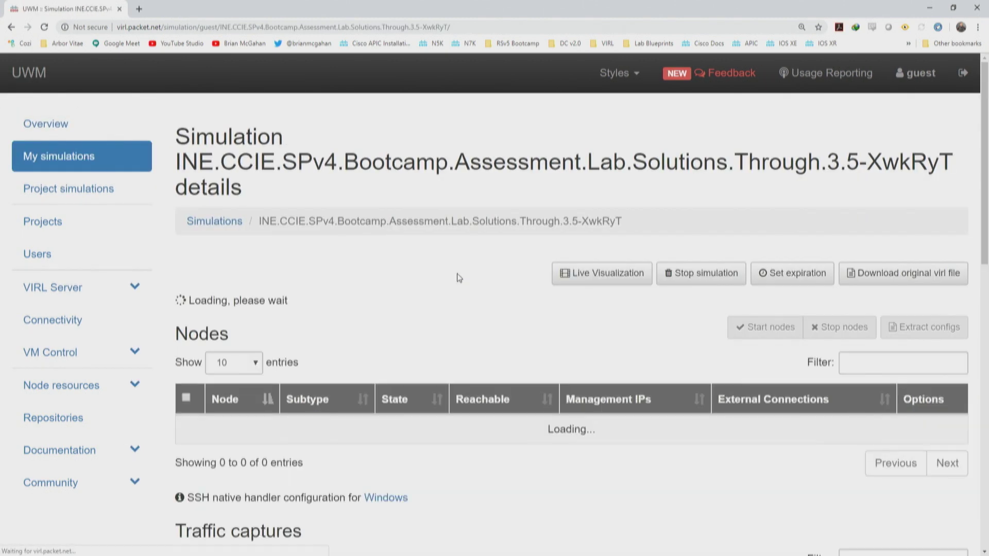
scroll(468, 281, down, 15)
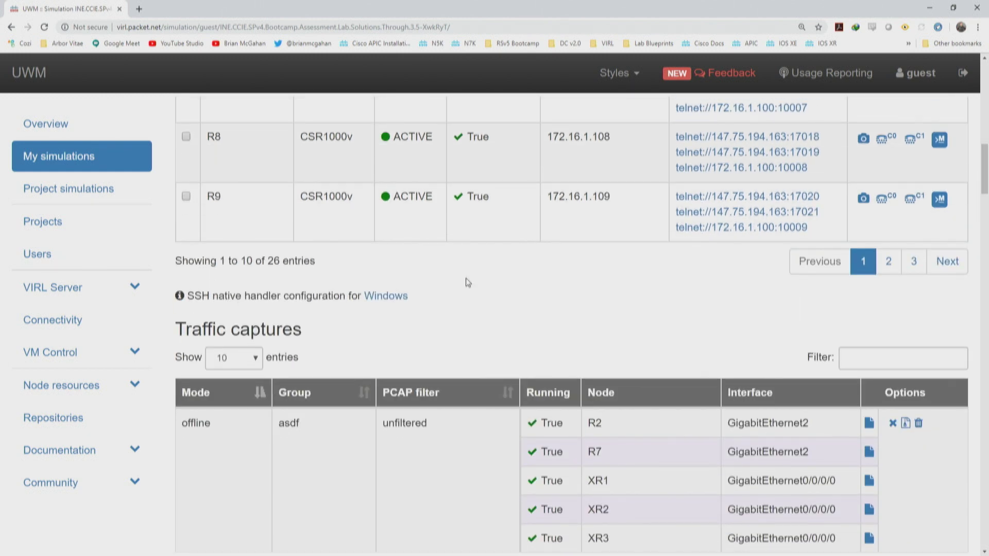
scroll(467, 281, down, 2)
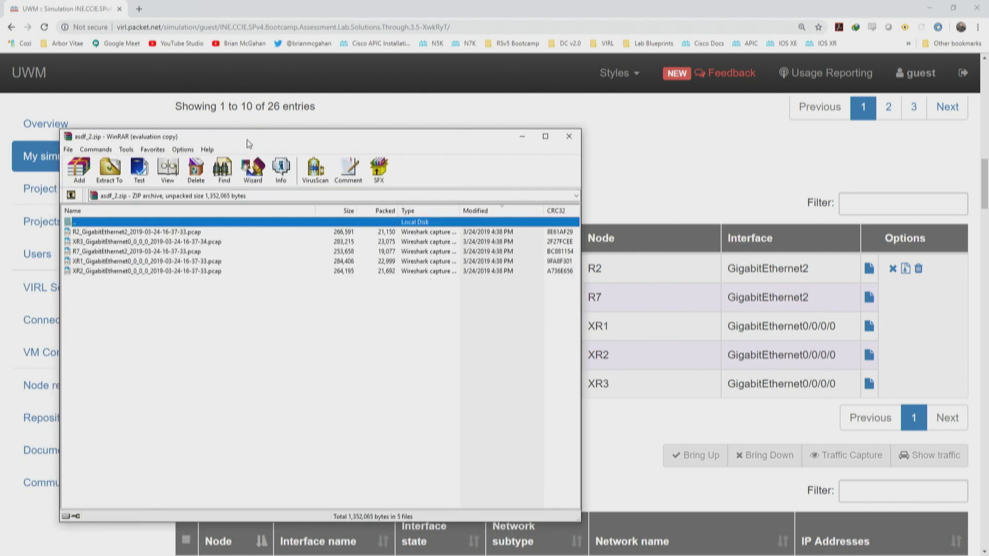
Open XR1's GigabitEthernet0/0/0/0 capture from the asdf_2.zip archive in Wireshark.
drag(248, 134, 490, 110)
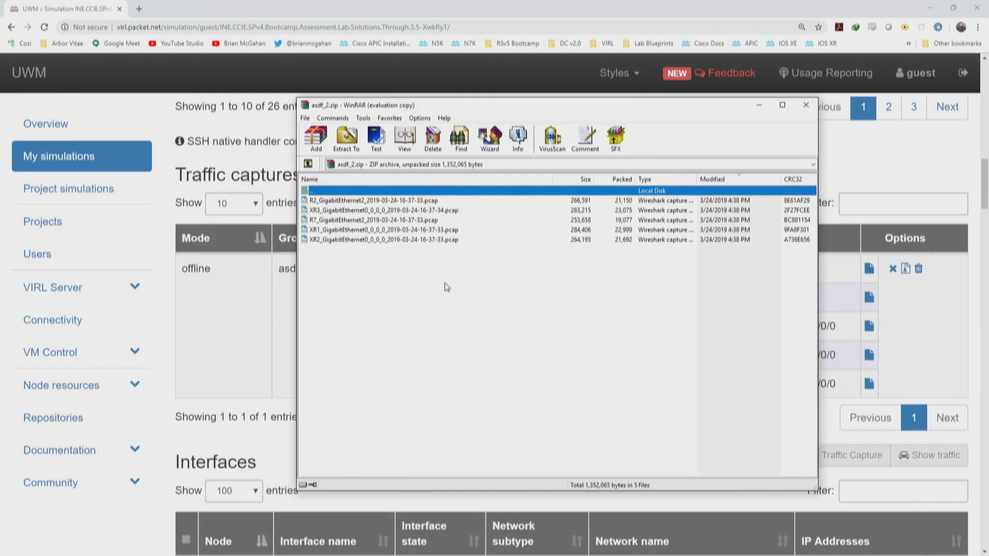
click(930, 8)
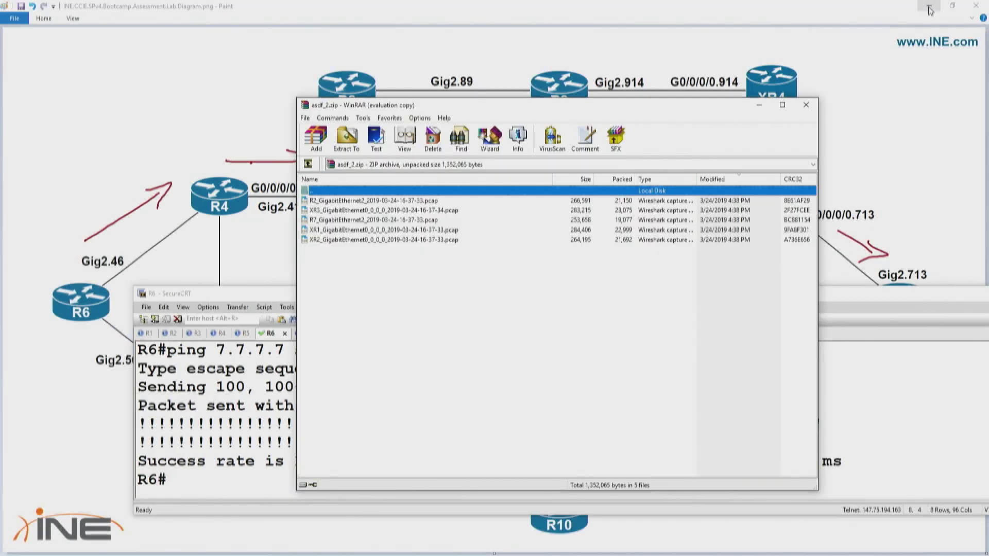
mouse_move(376, 108)
mouse_down()
mouse_move(513, 107)
mouse_move(455, 102)
mouse_up()
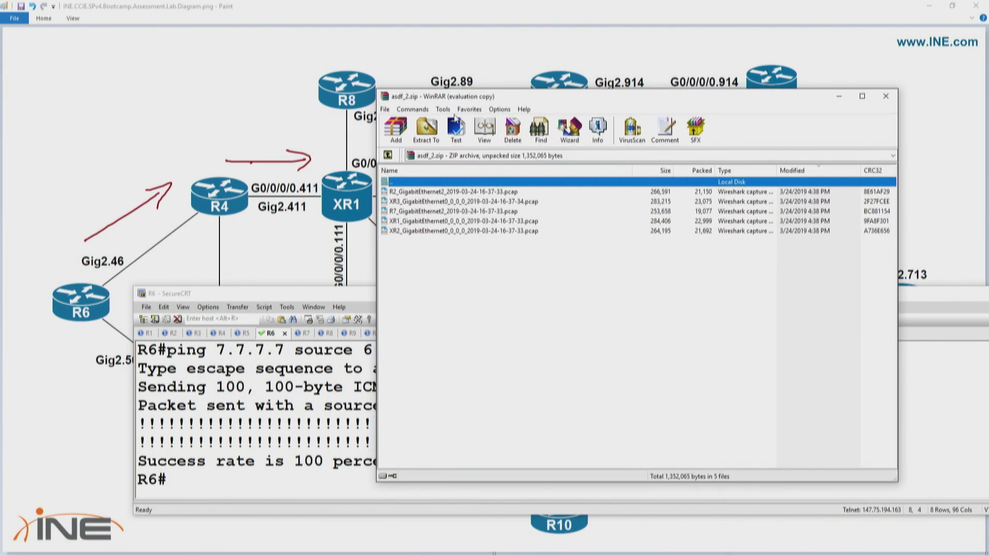
double_click(431, 222)
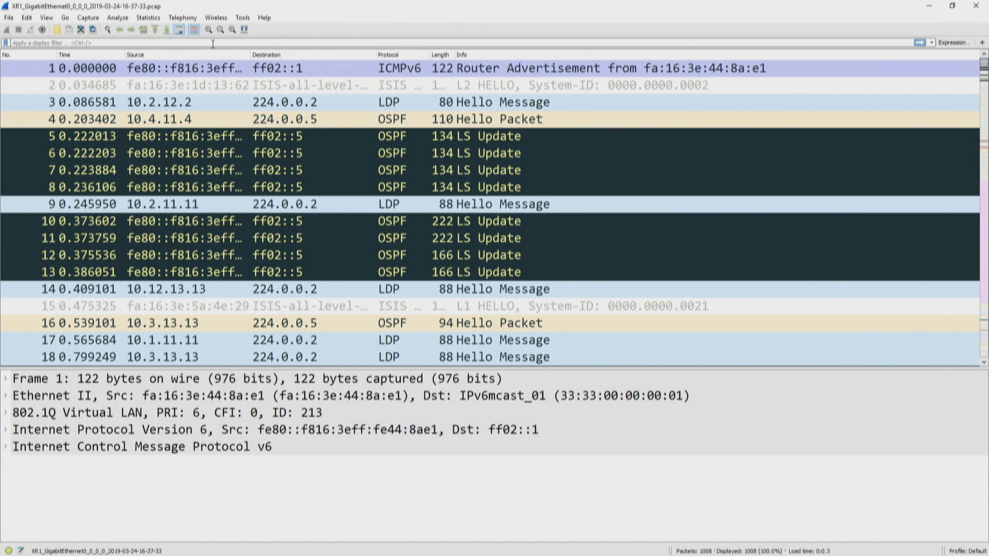
Apply an "icmp" display filter to the XR1 packet capture.
click(212, 44)
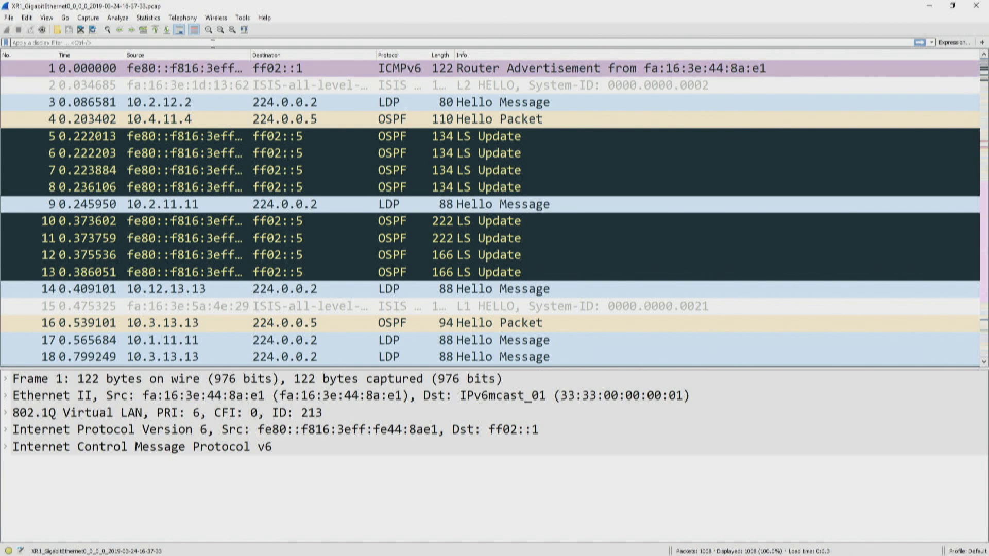
text(ping)
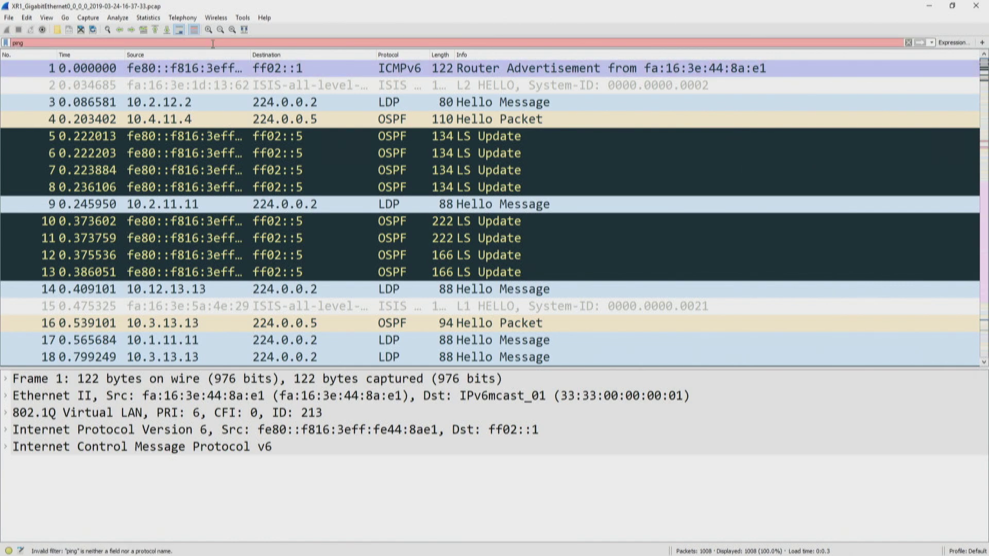
double_click(213, 44)
text(icmp)
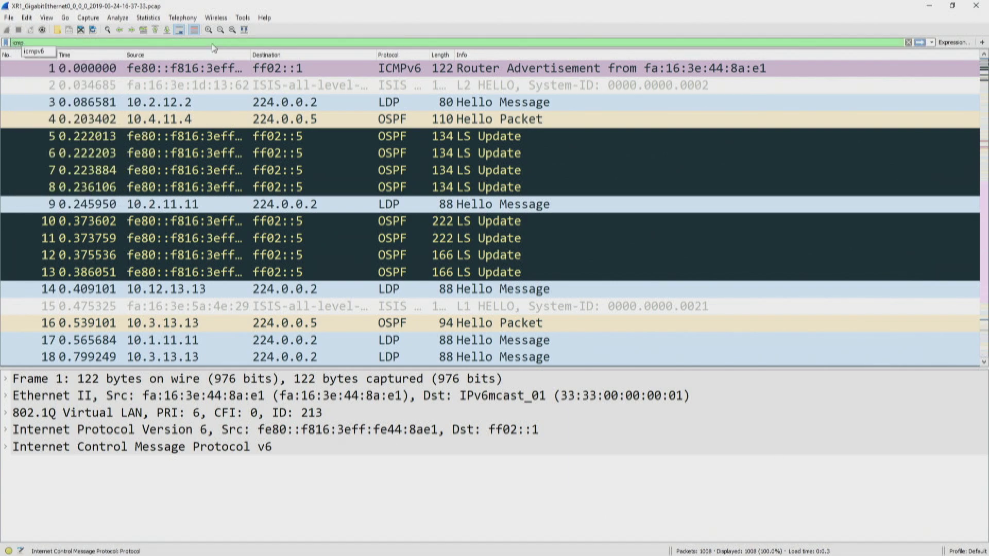
key(Return)
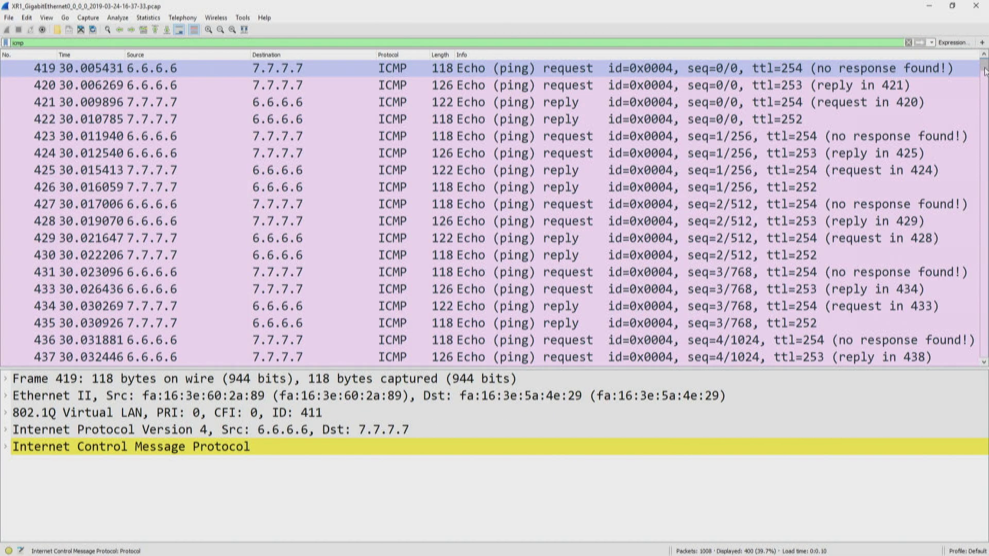
Examine the Ethernet II header of echo request frame 817 near the end of the filtered packets.
drag(984, 67, 984, 351)
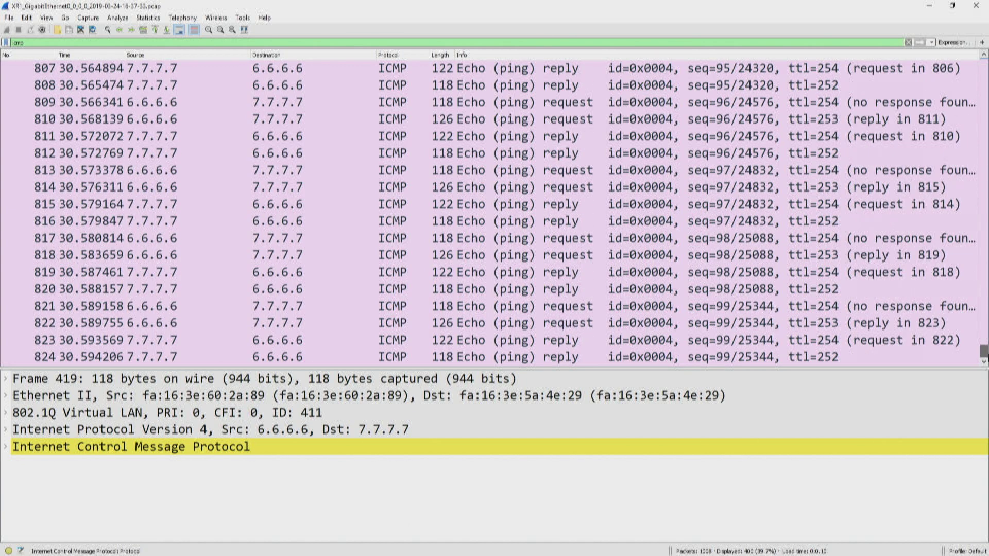
click(354, 245)
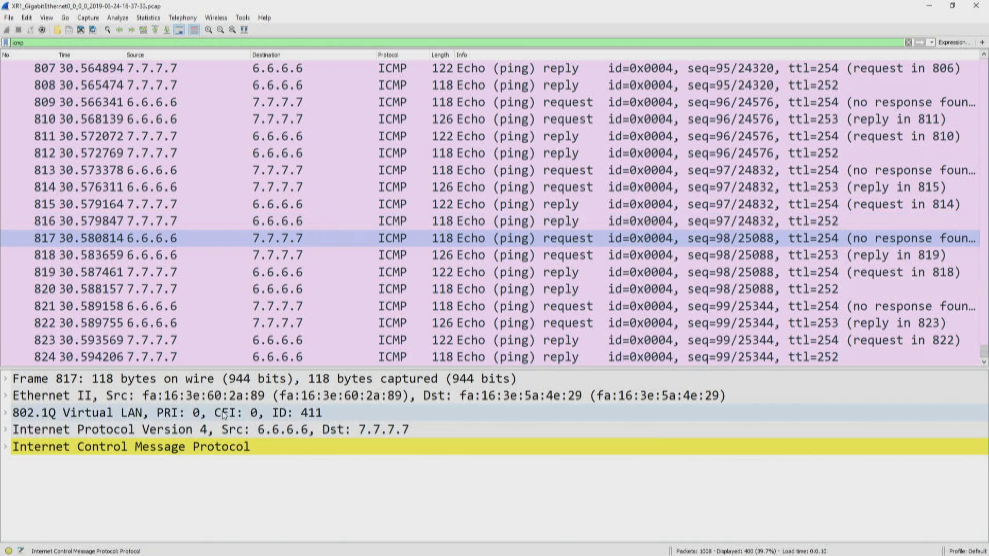
click(147, 402)
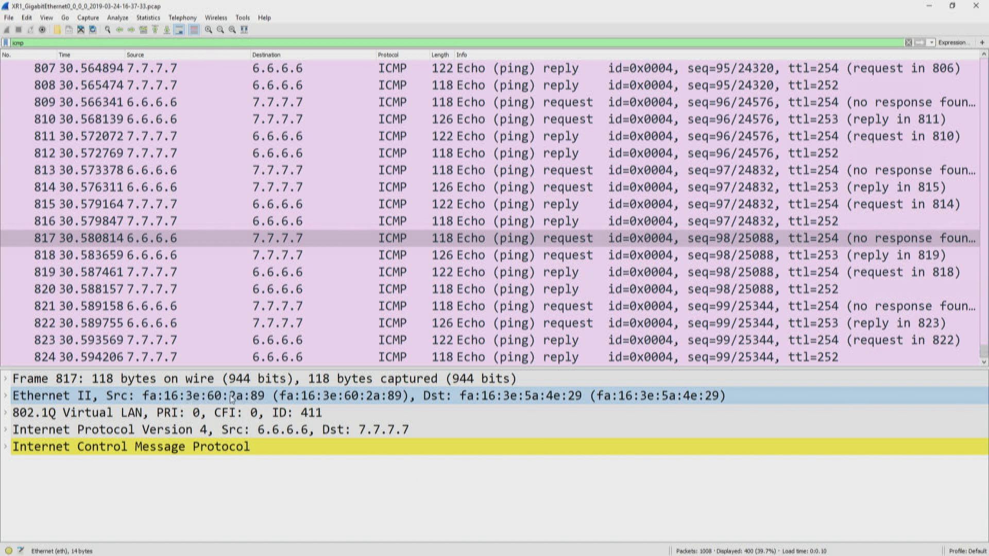
Switch to the R6 terminal session, run "show int gig2", and review the interface's hardware details.
key(alt)
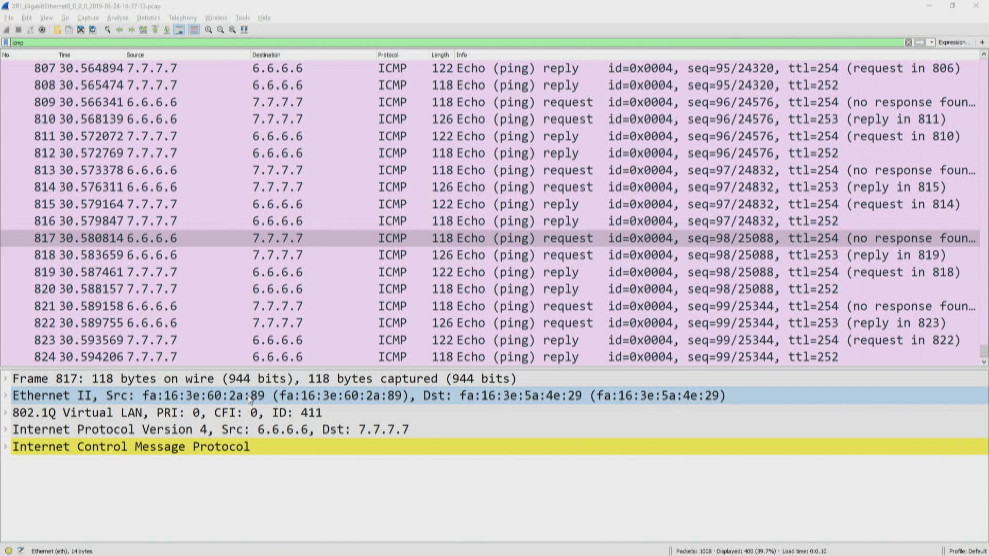
key(alt+Tab)
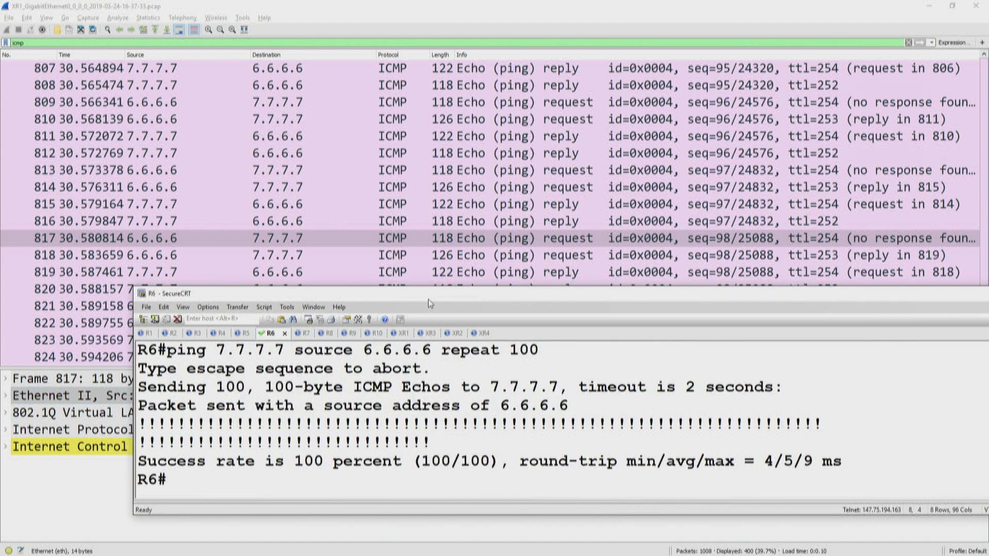
drag(437, 289, 436, 54)
text(how)
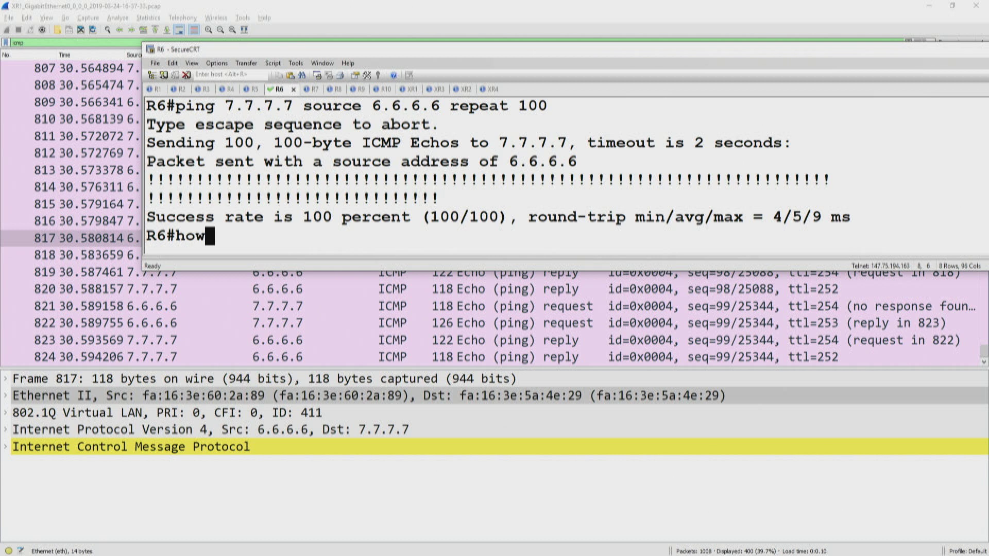
key(BackSpace)
key(BackSpace)
key(BackSpace)
key(BackSpace)
text(show int gig2)
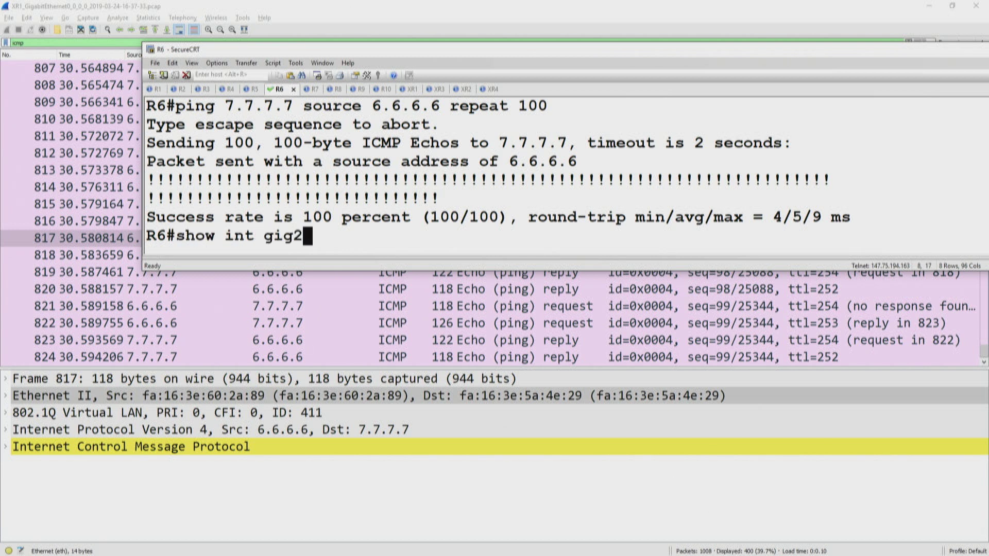
key(Return)
key(q)
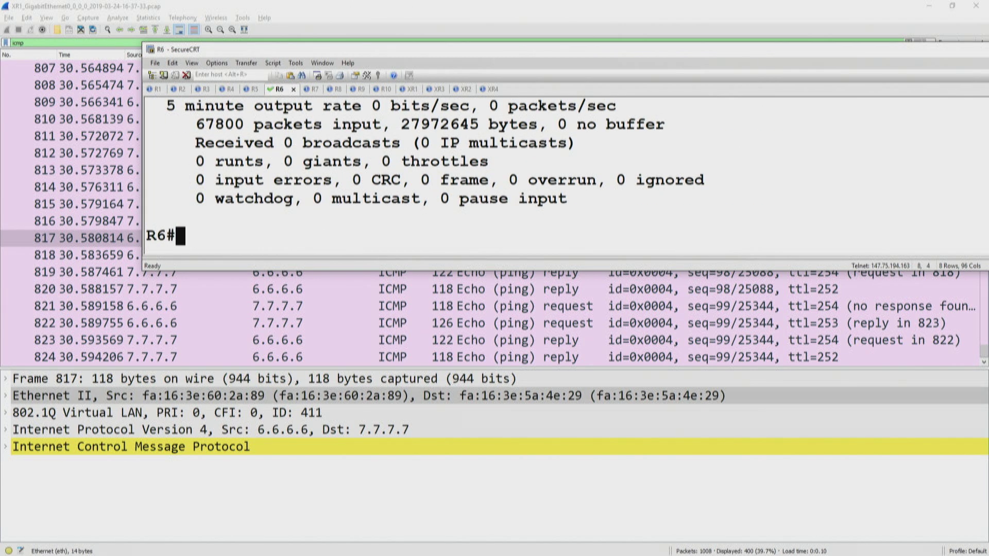
scroll(447, 188, up, 1)
scroll(447, 188, up, 4)
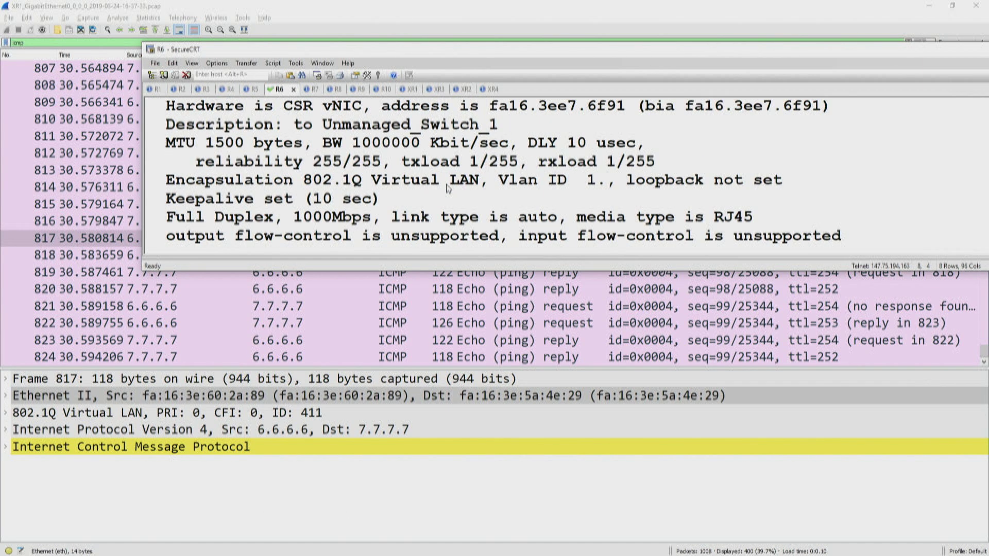
scroll(447, 188, up, 1)
Run "show int gig2 | in bia" on R6 and compare its MAC address with frame 817's Ethernet II source.
key(Up)
text(| in bia)
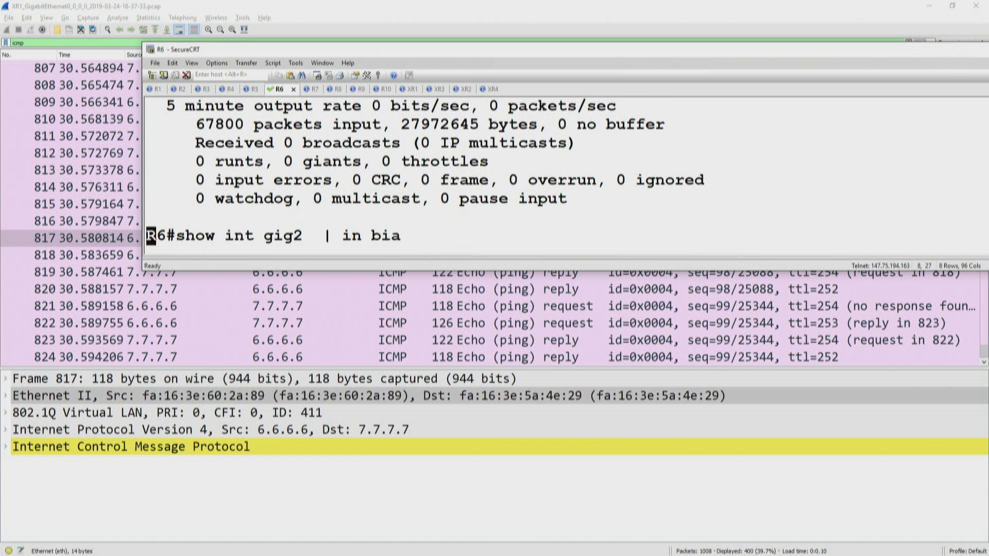
key(Return)
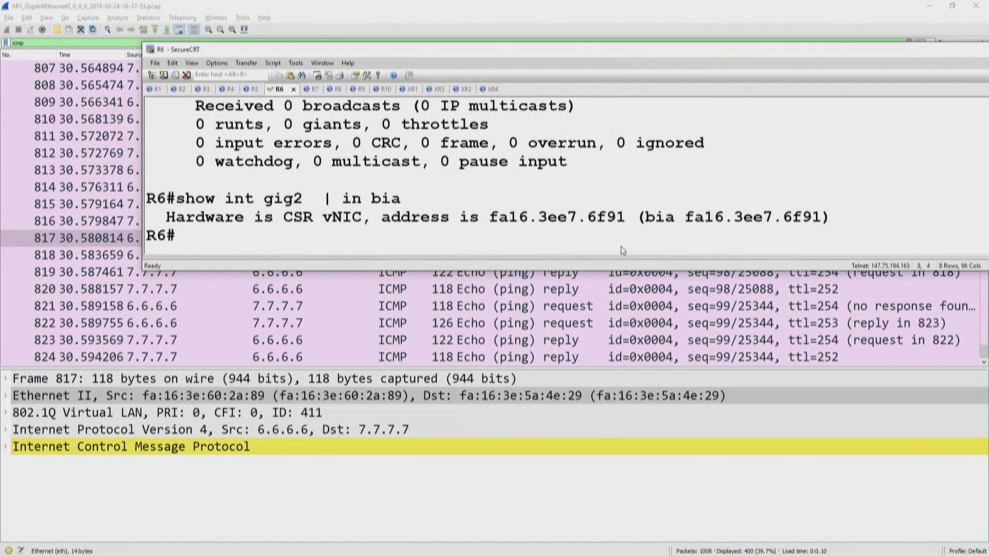
click(257, 397)
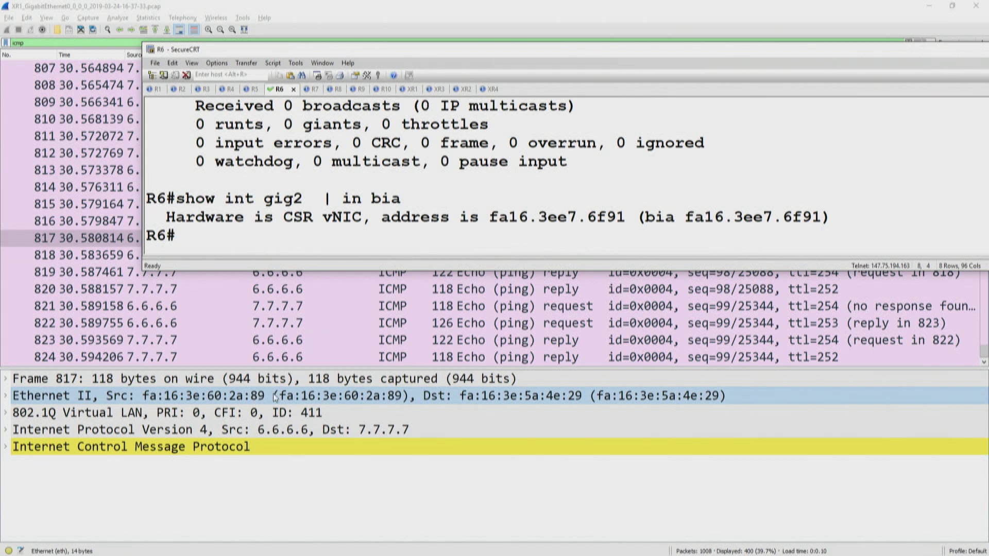
Expand frame 817's 802.1Q Virtual LAN header and inspect its VLAN ID field.
click(439, 241)
click(379, 399)
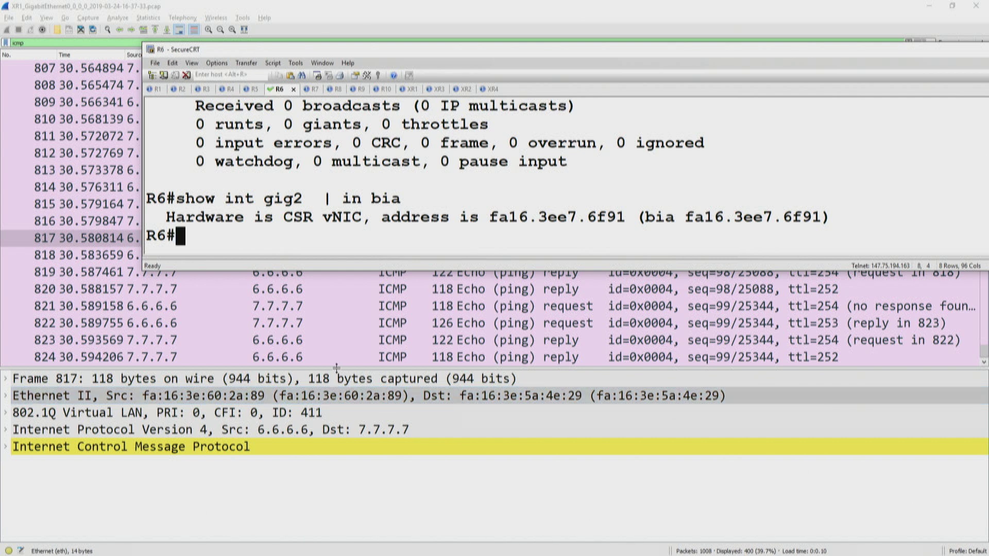
click(6, 414)
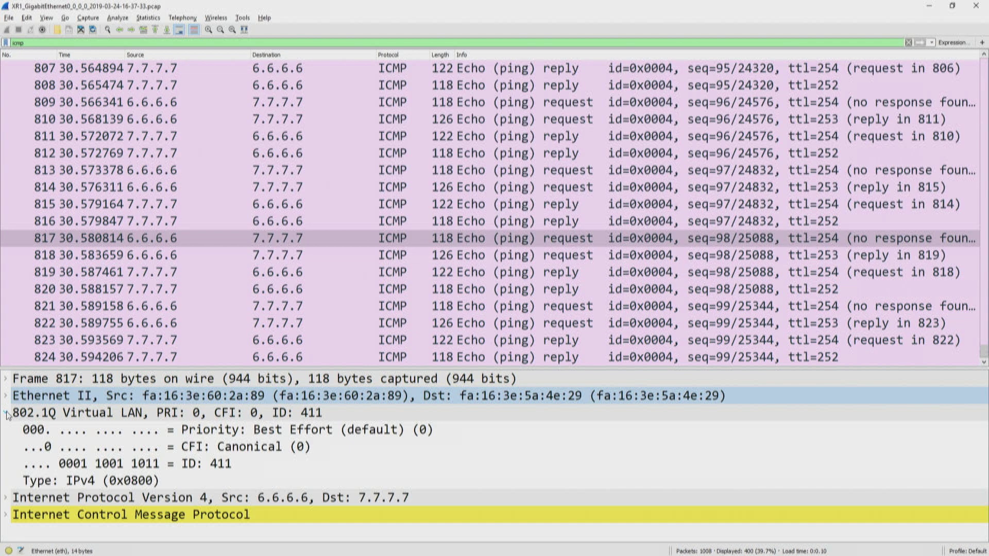
click(301, 470)
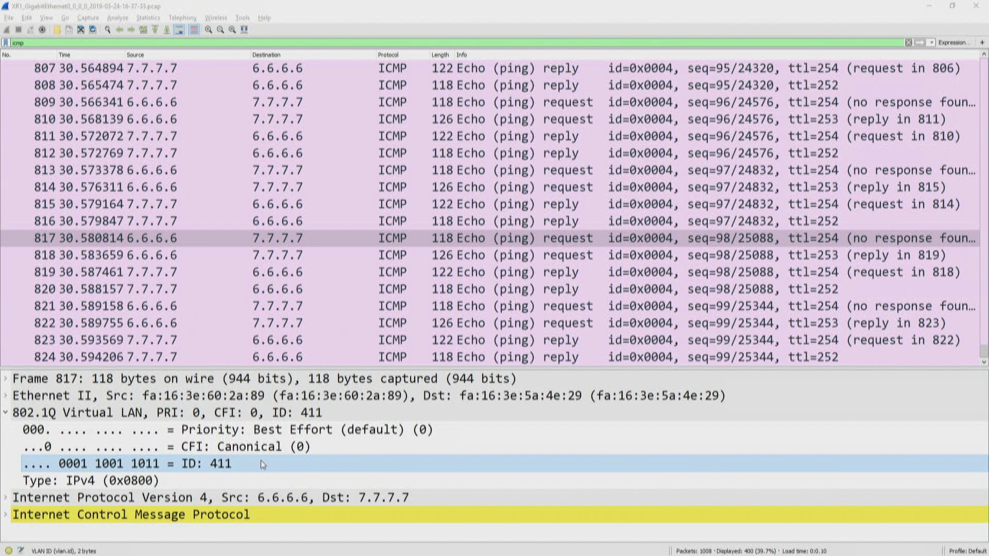
Switch to the lab diagram in Paint and mark the R4-to-XR1 link with an arrow and a circled 1.
key(alt+Tab)
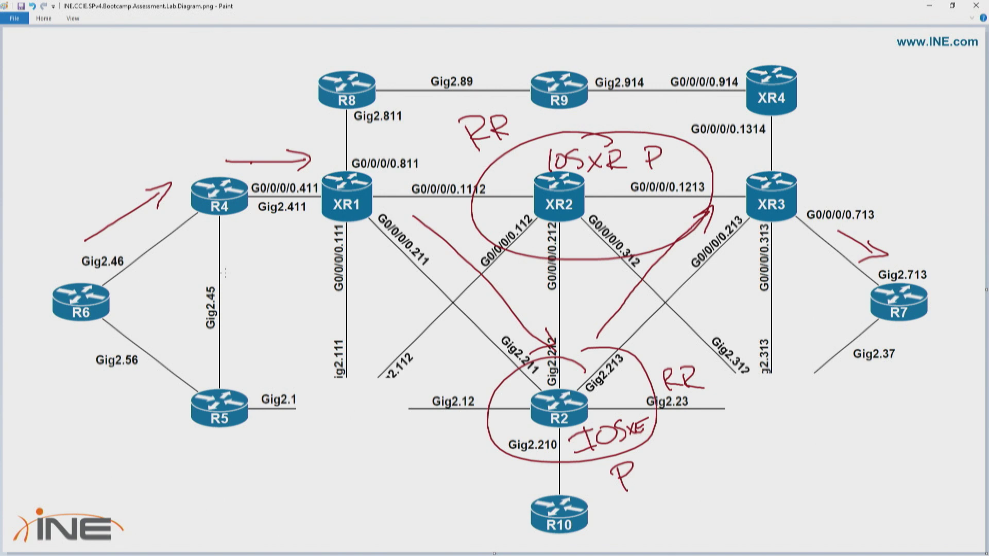
mouse_move(243, 234)
mouse_down()
mouse_move(300, 225)
mouse_move(292, 241)
mouse_up()
mouse_move(248, 252)
mouse_down()
mouse_move(303, 242)
mouse_move(240, 241)
mouse_up()
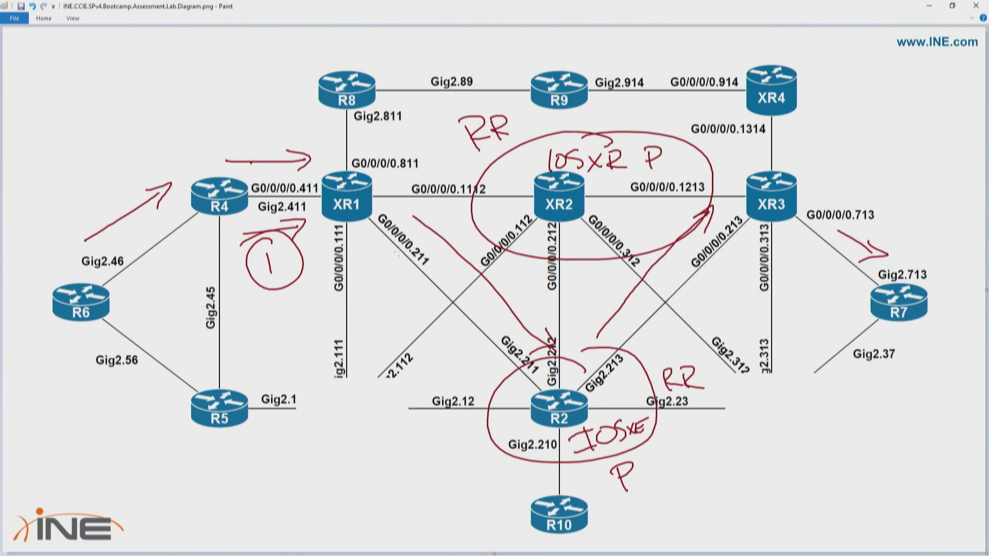
Return to the Wireshark capture, collapse the 802.1Q header, and compare the header stacks of echo requests 817 and 818.
key(alt+Tab)
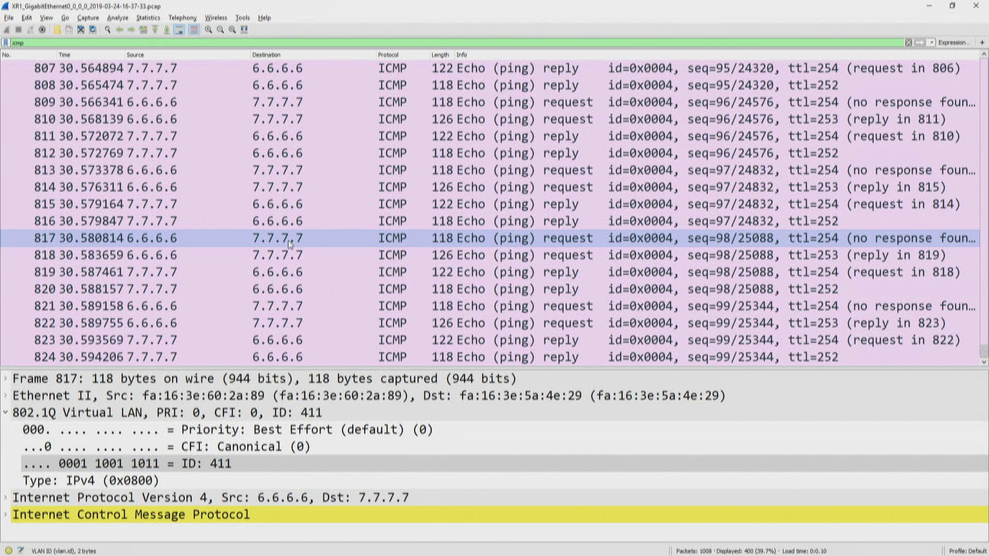
click(56, 459)
click(7, 413)
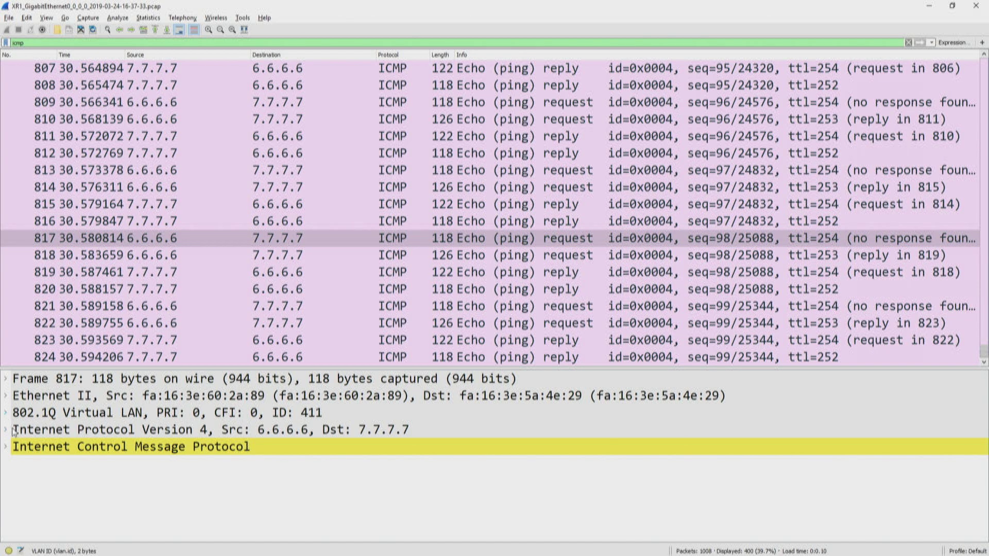
click(336, 241)
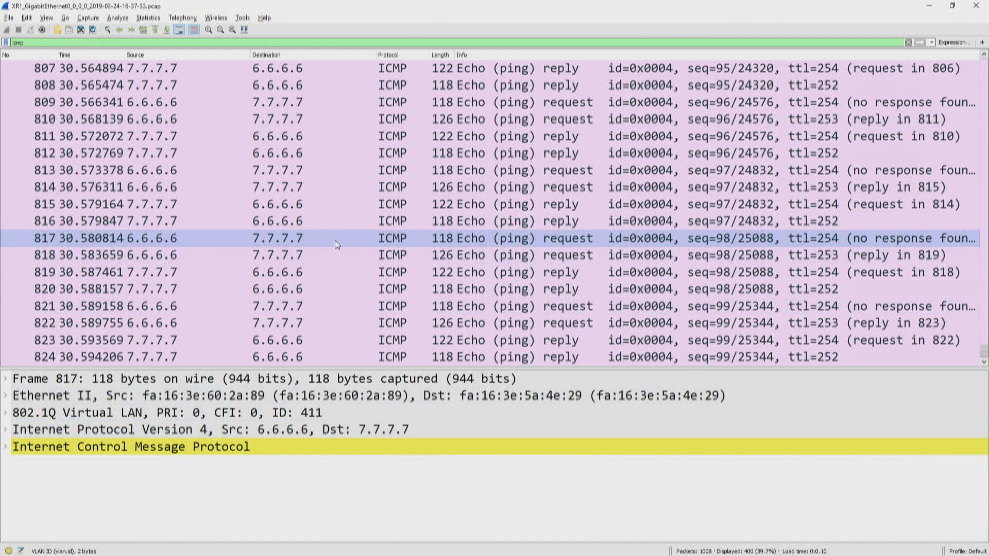
click(334, 258)
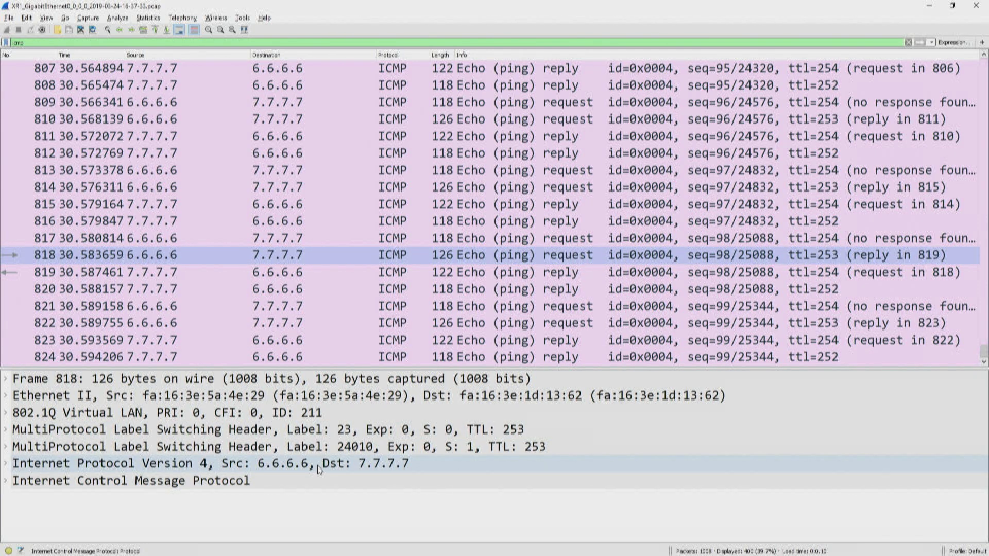
click(318, 240)
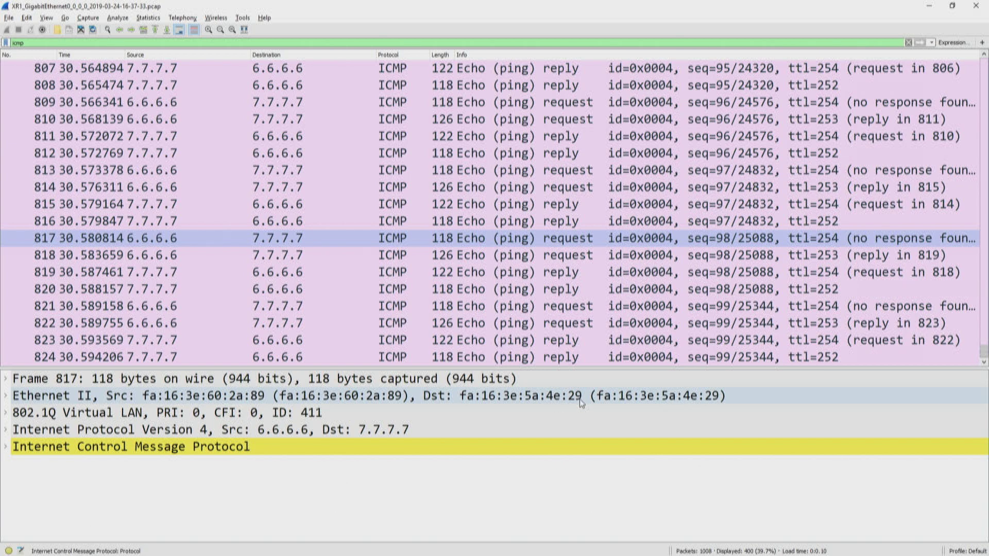
Switch to the R4 session in SecureCRT and run "show ip arp".
key(alt+Tab)
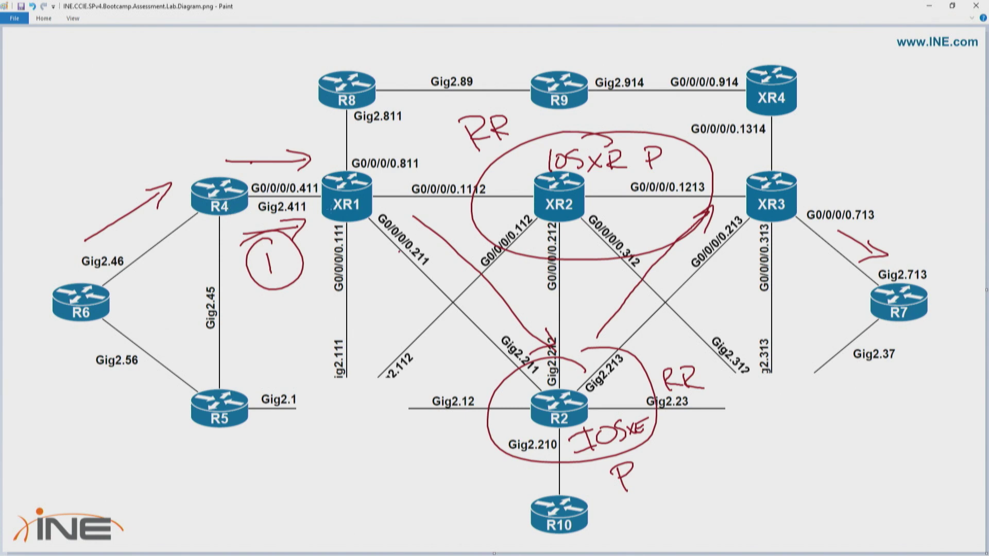
key(alt+Tab)
drag(304, 56, 434, 297)
click(356, 329)
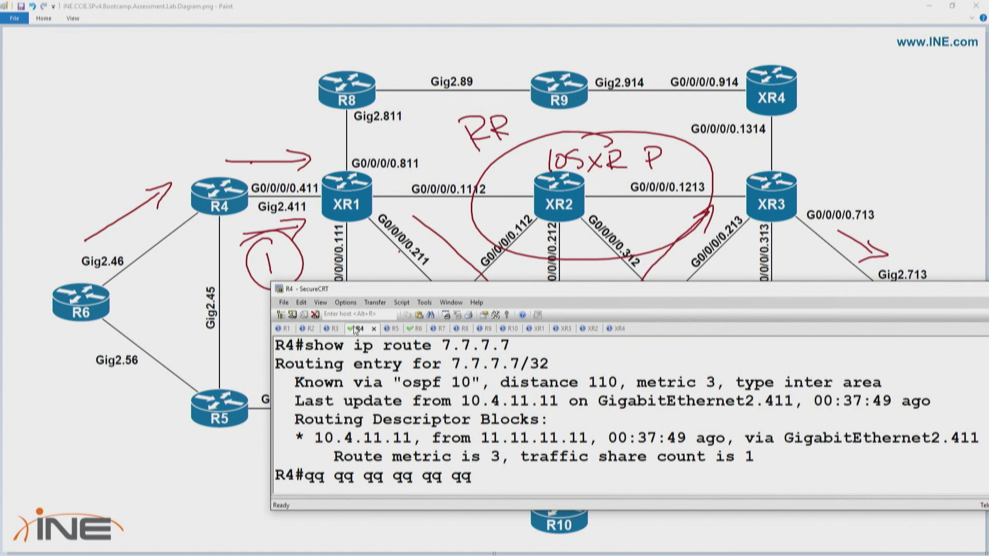
key(Return)
key(Return)
text(show ip arp)
key(Return)
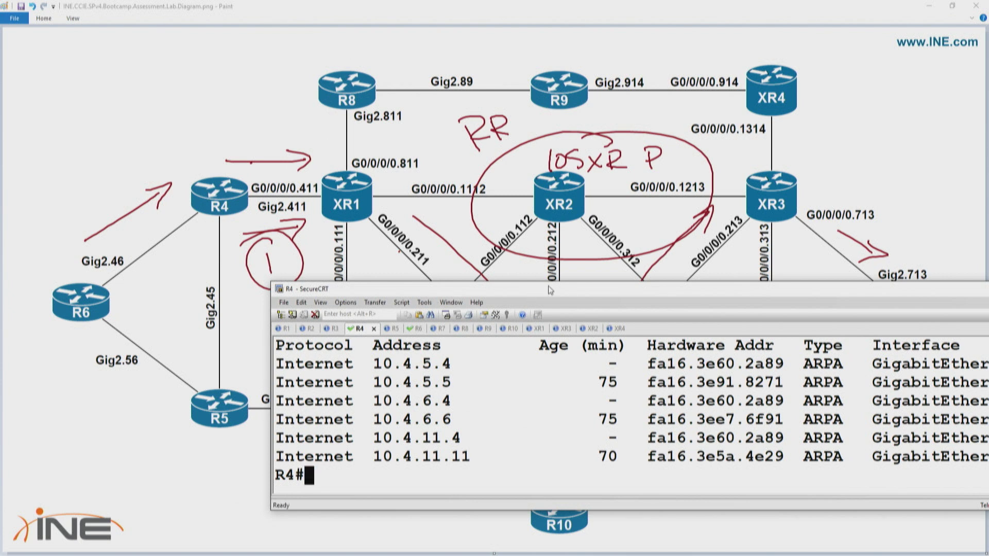
Reposition the terminal window to show the full ARP table and highlight the MAC address endings of the GigabitEthernet2.411 entries.
drag(550, 290, 146, 279)
drag(469, 451, 667, 454)
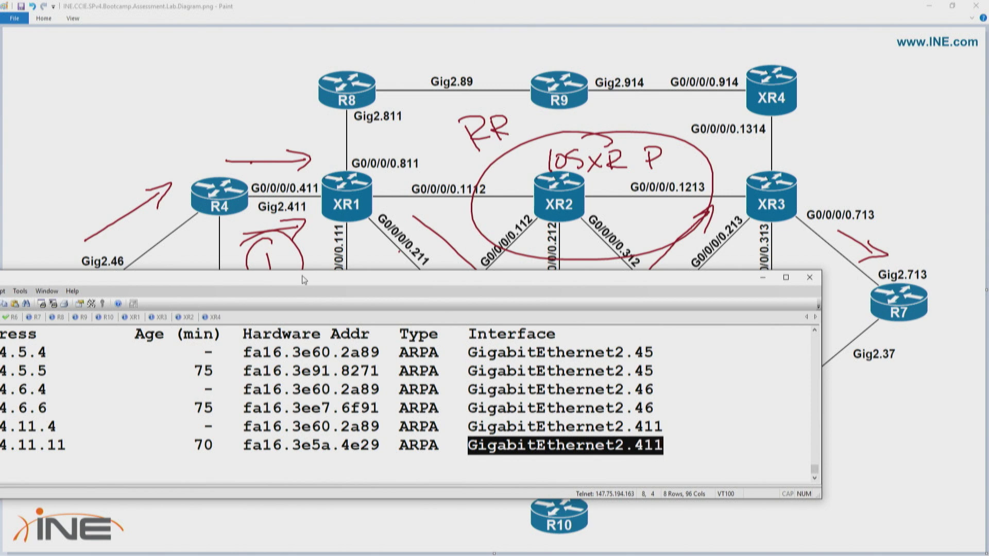
drag(304, 280, 475, 322)
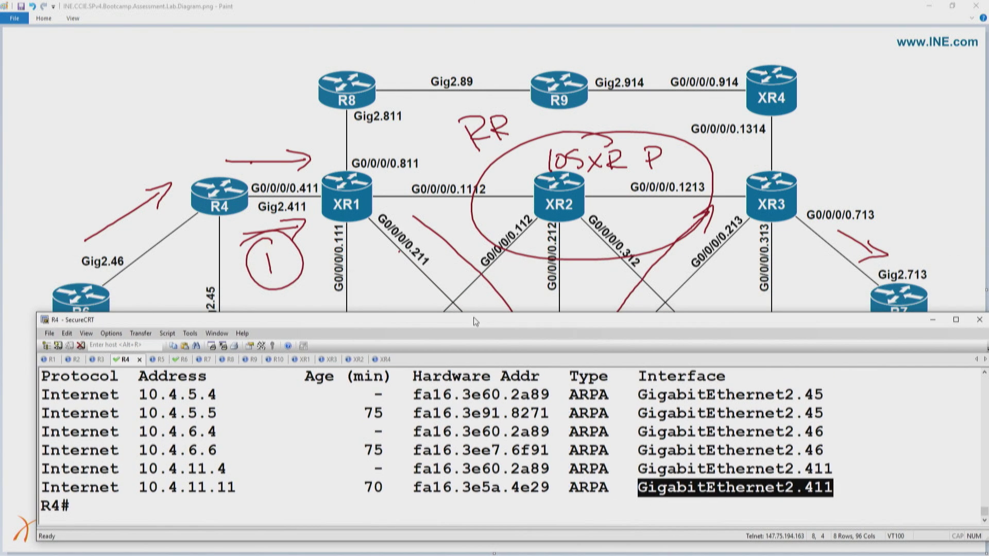
drag(511, 487, 551, 492)
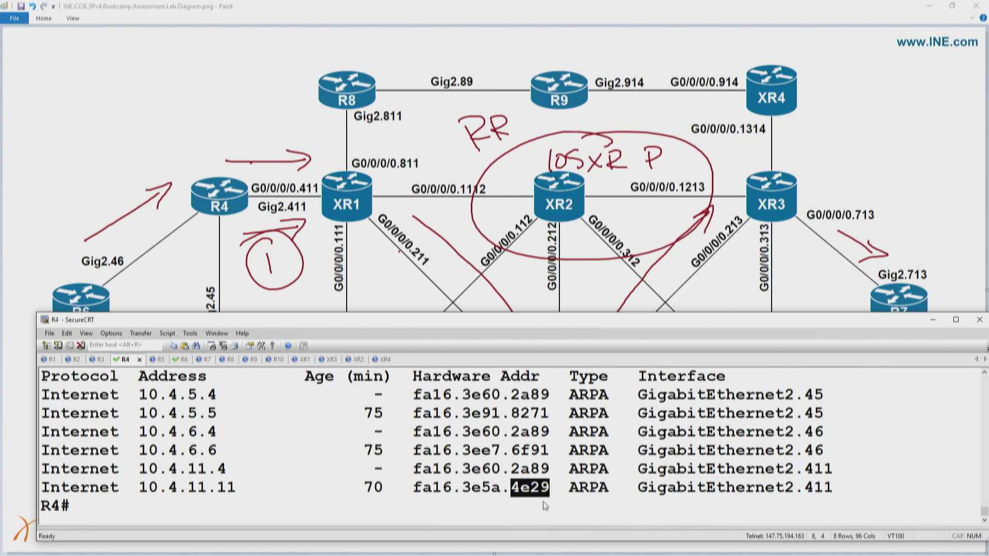
drag(512, 469, 550, 471)
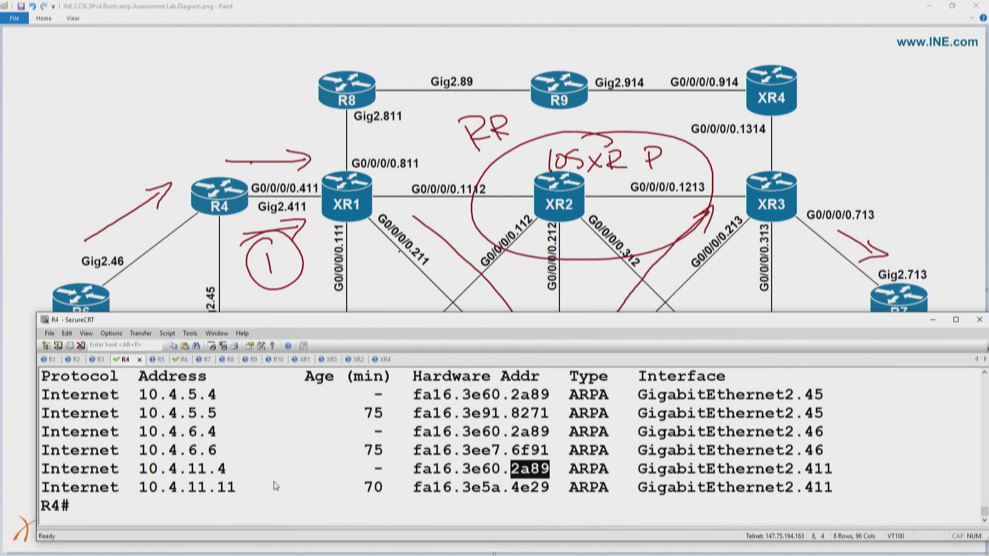
Compare frame 817's Ethernet II addresses in Wireshark with R4's ARP entries for 10.4.11.4 and 10.4.11.11.
key(alt)
key(alt+Tab)
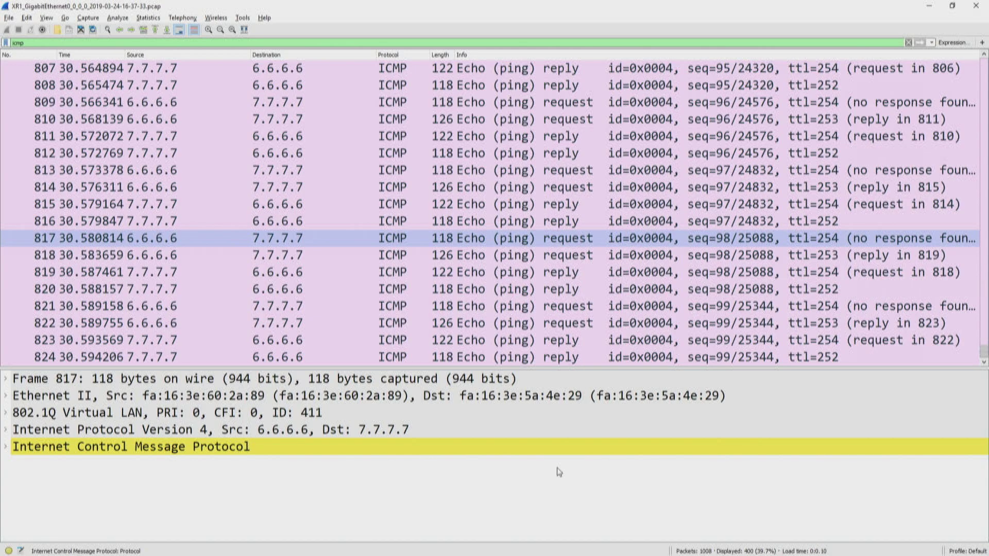
key(alt+Tab)
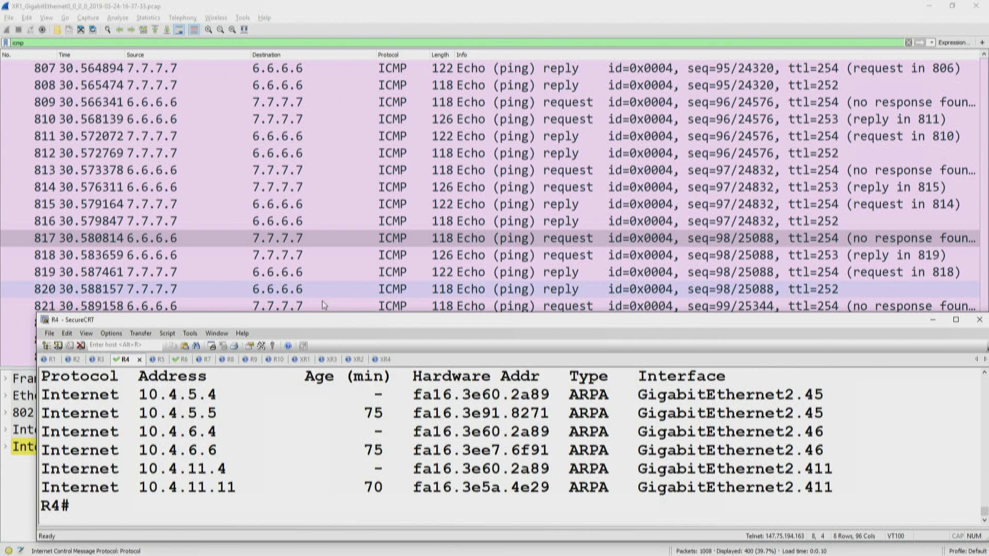
drag(349, 326, 343, 13)
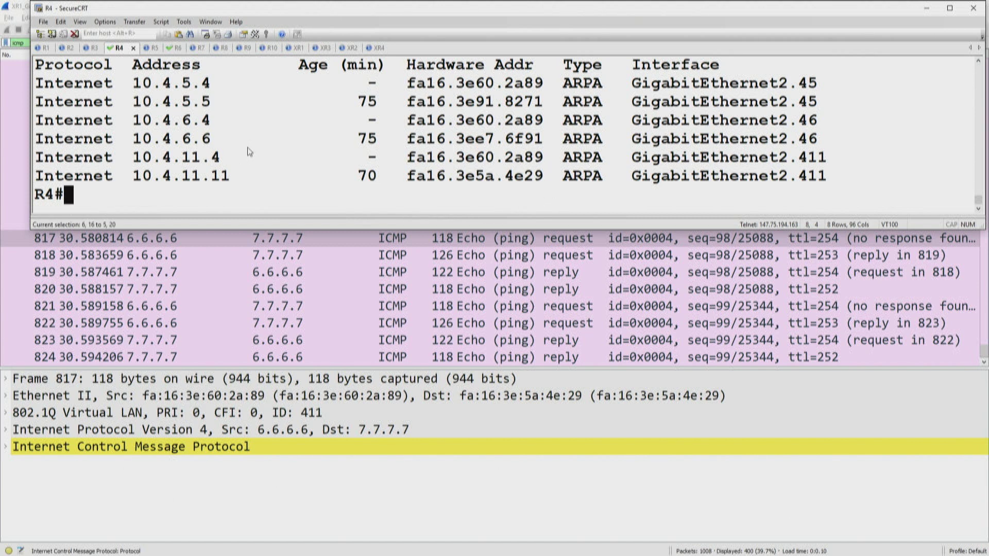
drag(250, 144, 269, 178)
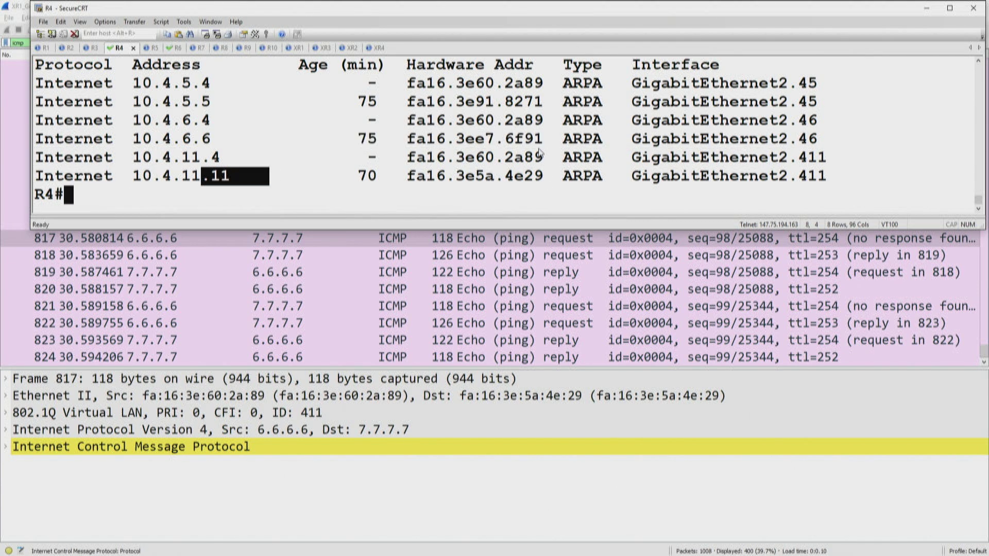
click(404, 406)
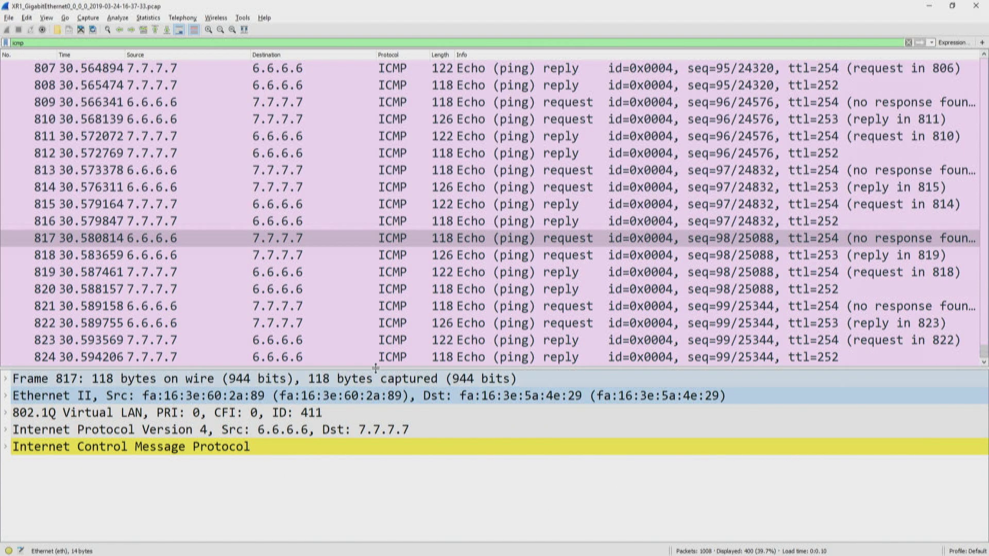
key(alt+Tab)
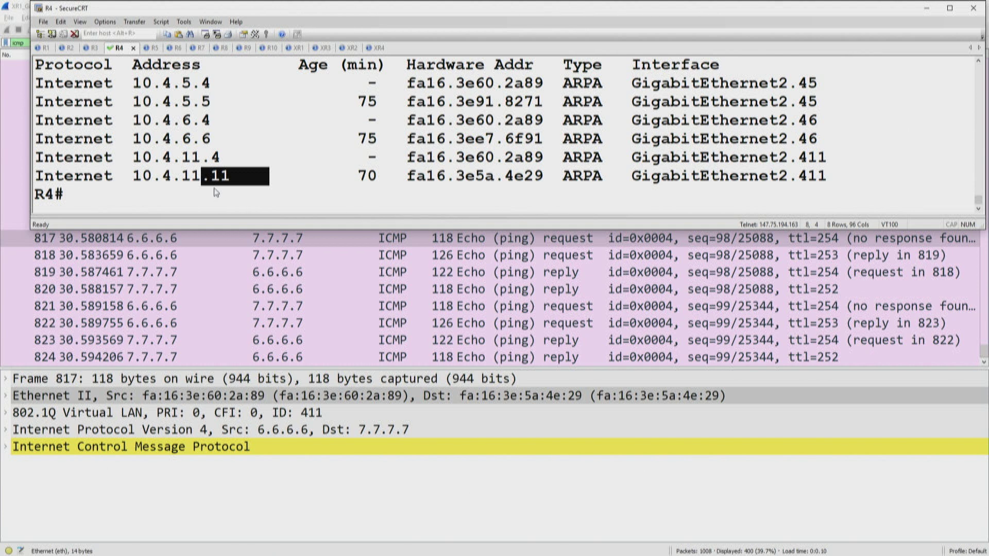
Select echo request frame 818 and compare its Ethernet II source with R4's ARP entry for 10.4.11.11.
click(342, 238)
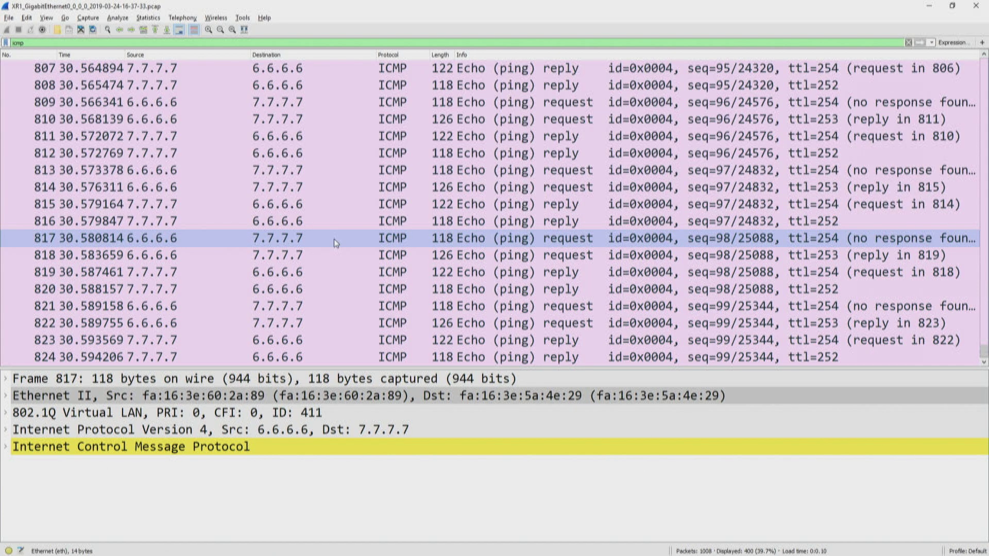
click(333, 255)
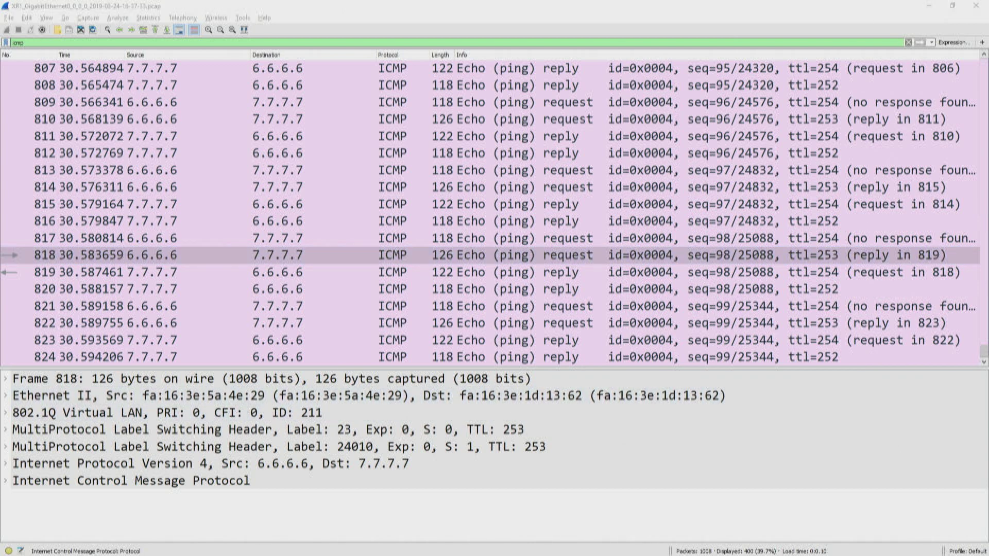
key(alt+Tab)
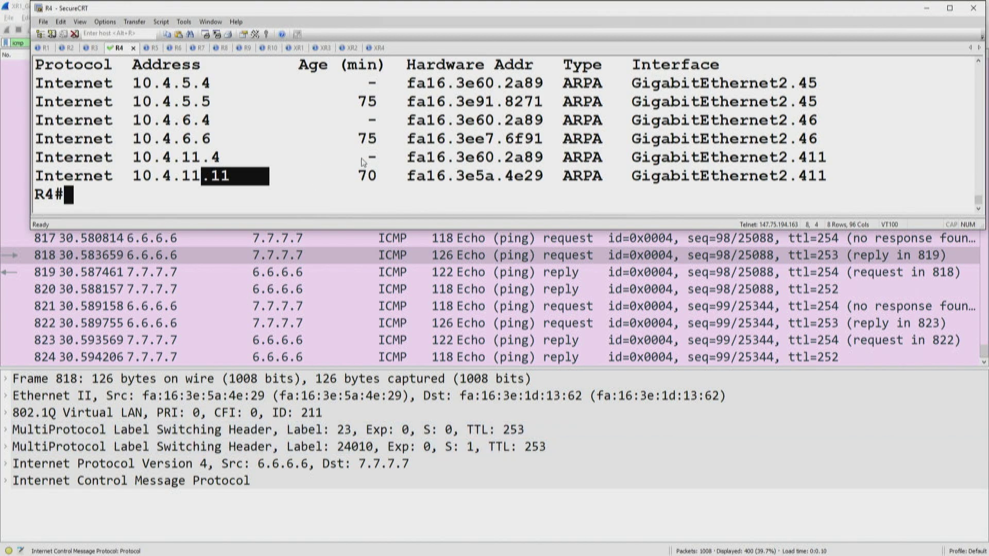
drag(542, 177, 114, 179)
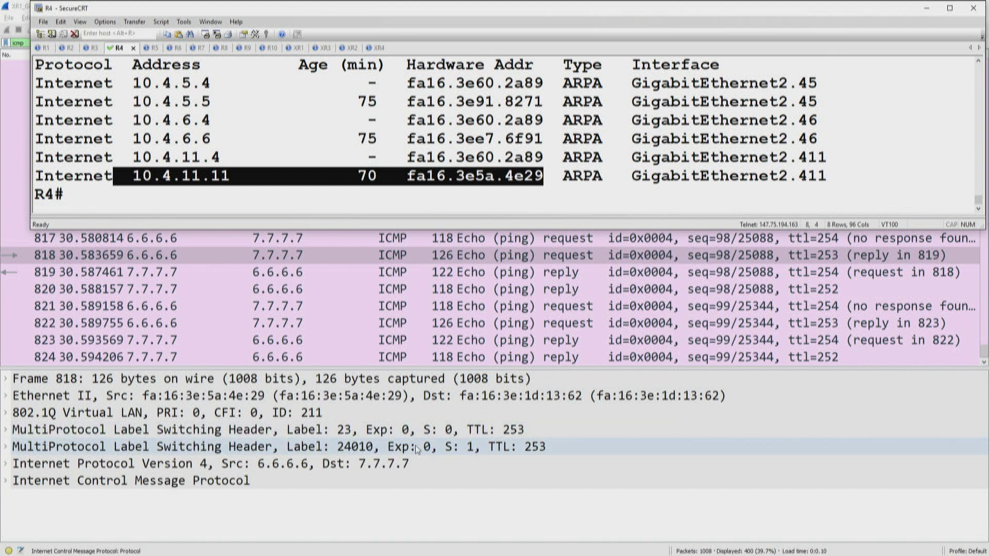
Open the XR1 terminal session and check XR1's onward link in the lab diagram before returning to the capture.
click(299, 48)
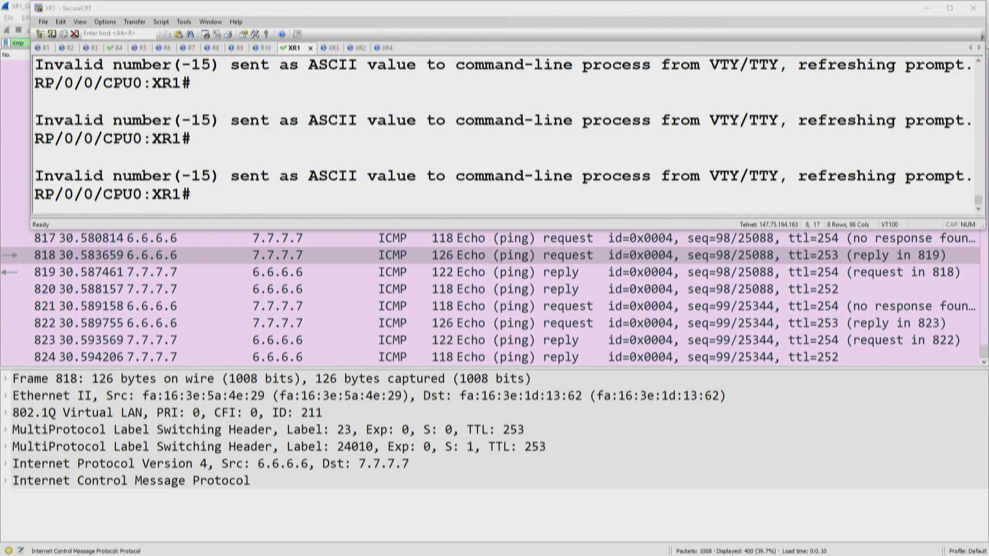
key(alt+Tab)
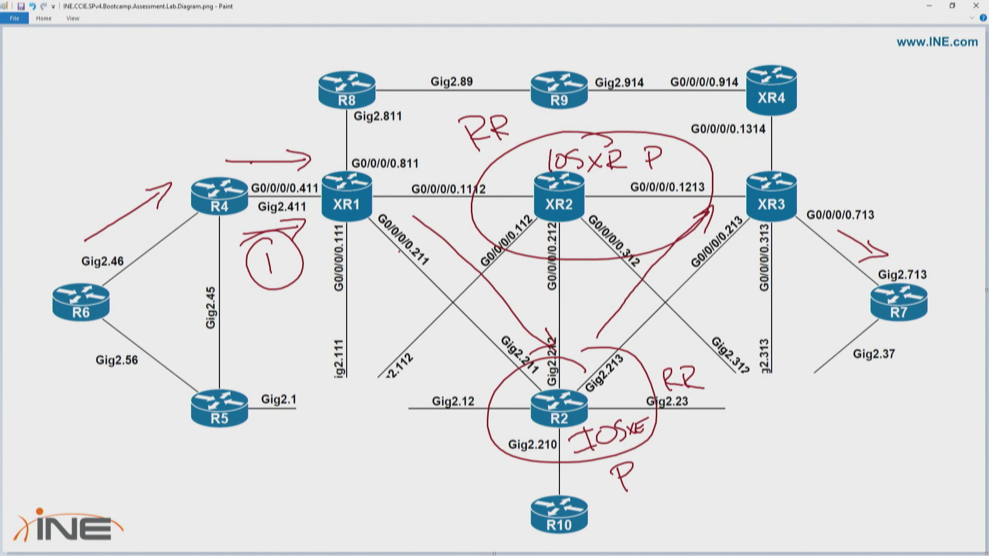
key(alt+Tab)
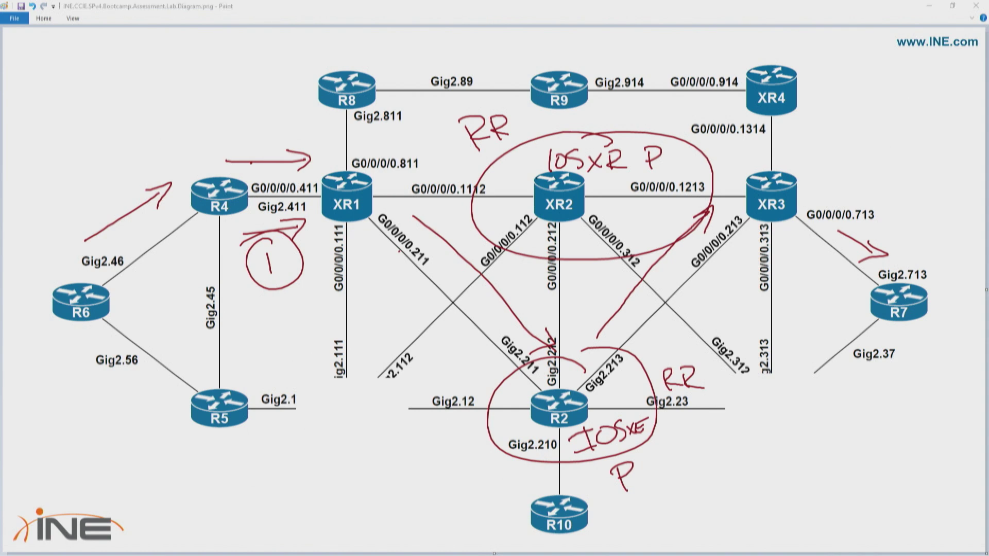
key(alt+Tab)
key(alt+Tab)
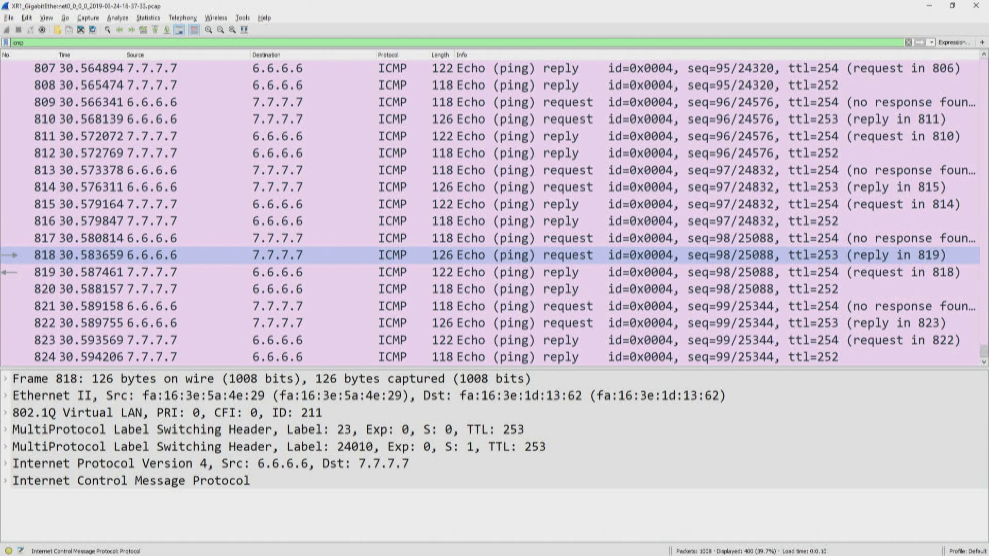
Check frame 818's 802.1Q tag against the lab diagram and examine its two MPLS label headers.
click(320, 415)
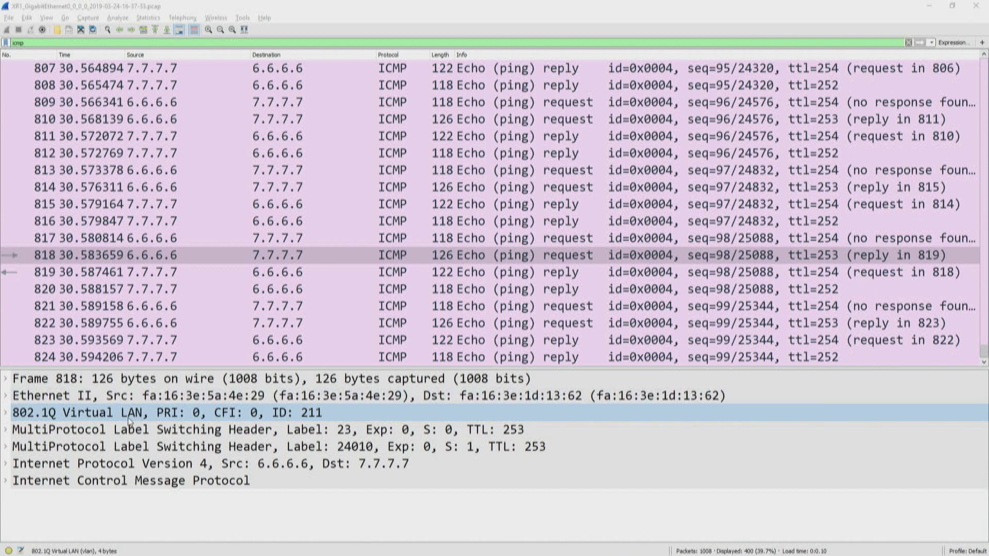
key(alt+Tab)
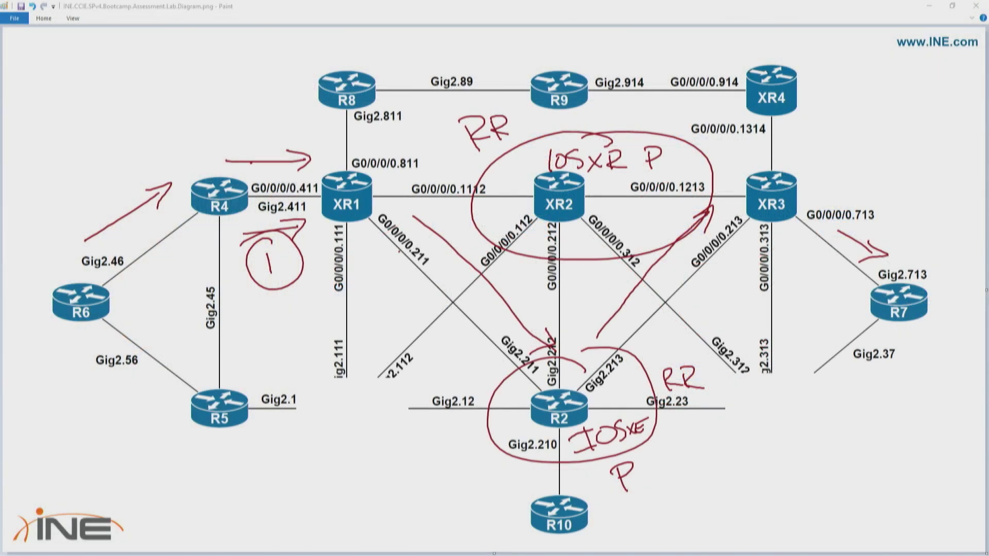
key(alt+Tab)
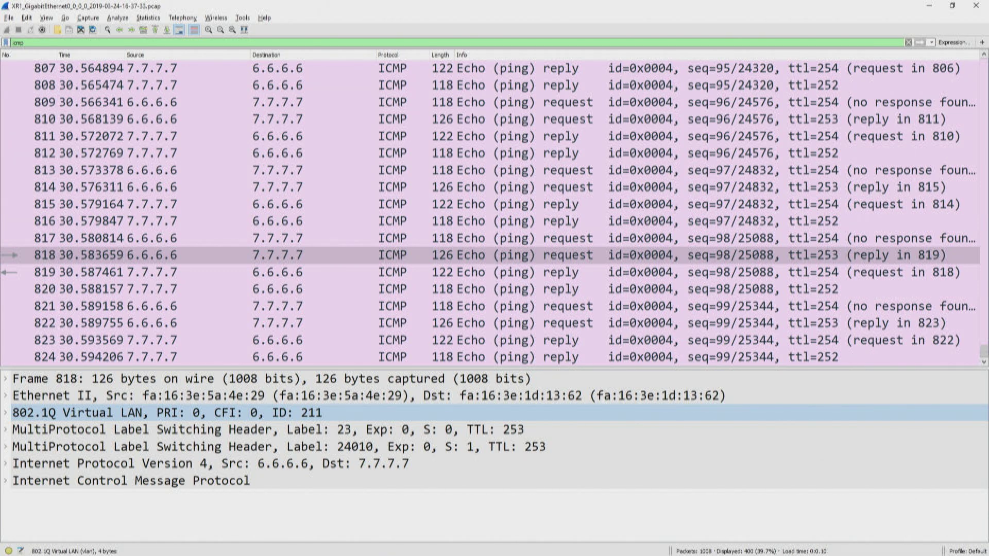
click(292, 431)
click(304, 450)
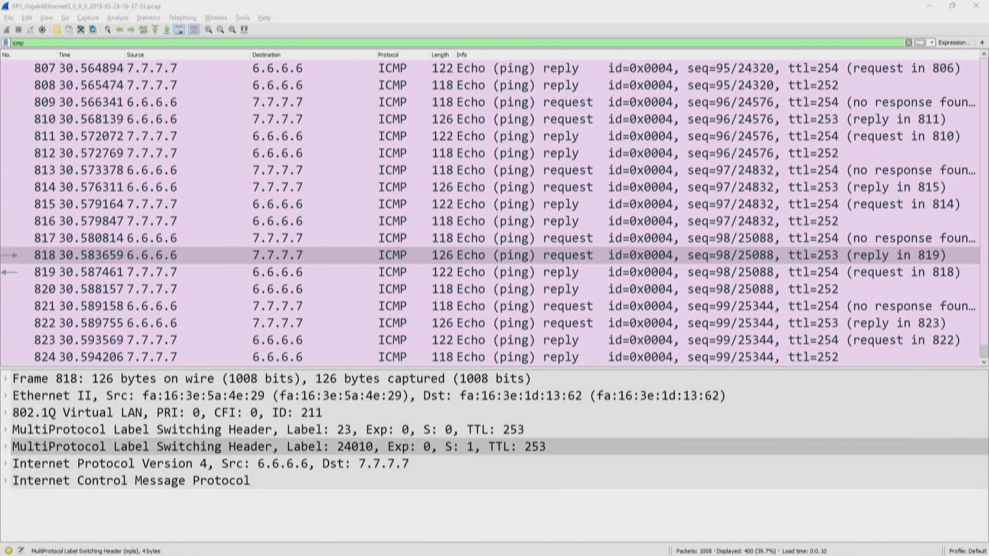
Mark the XR1–R2 link on the lab diagram with a circled 2, the labels 23, 24010 and an arrow toward R2.
key(alt+Tab)
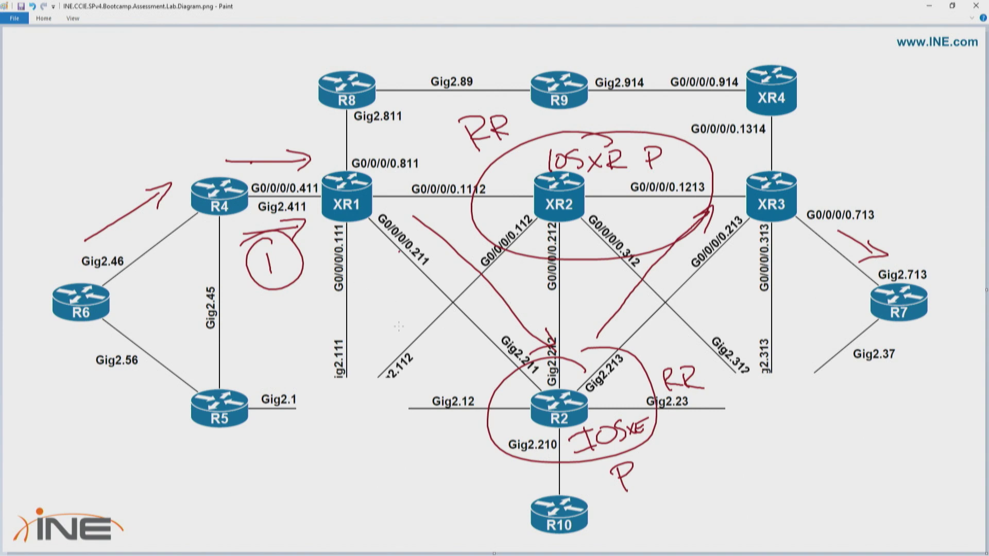
drag(396, 278, 415, 298)
drag(412, 253, 399, 255)
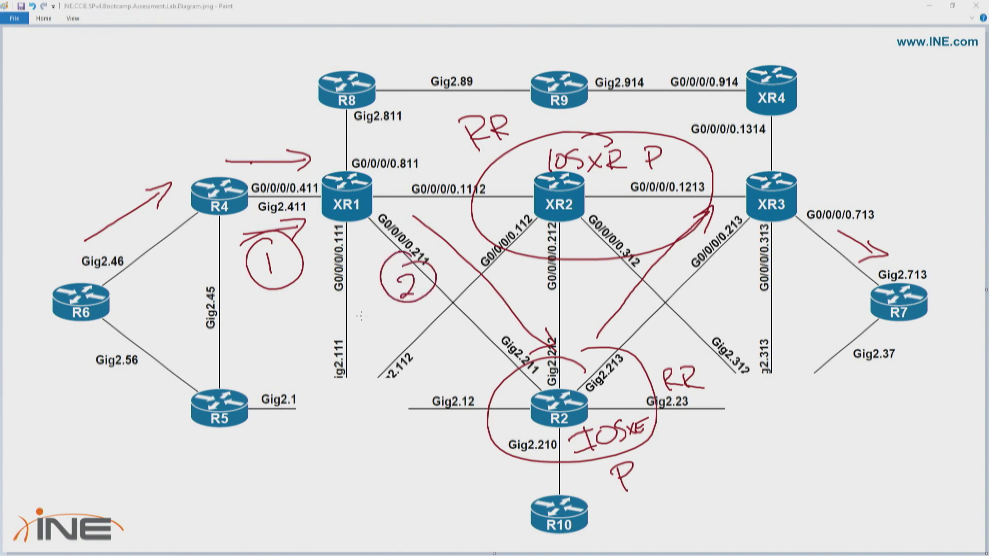
key(alt+Tab)
key(alt+Tab)
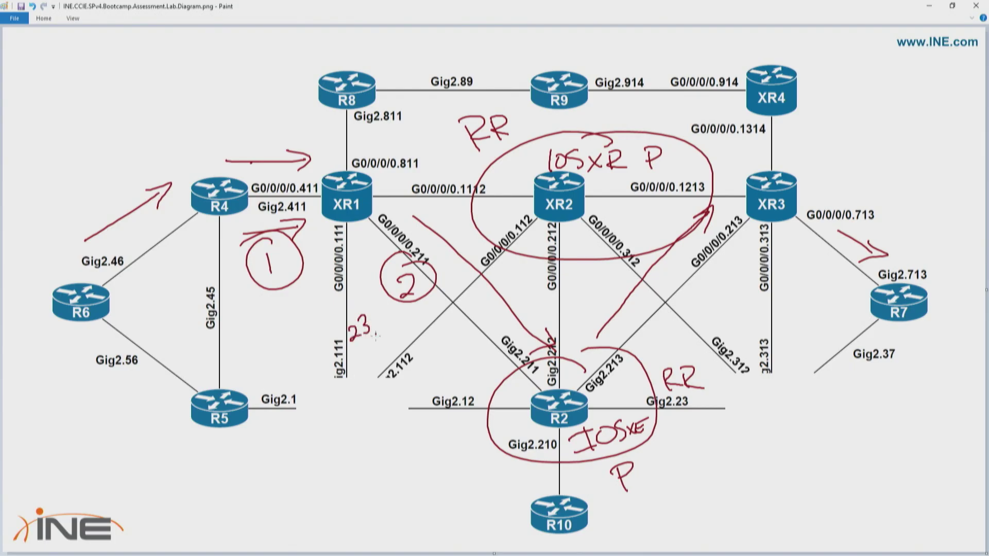
key(alt+Tab)
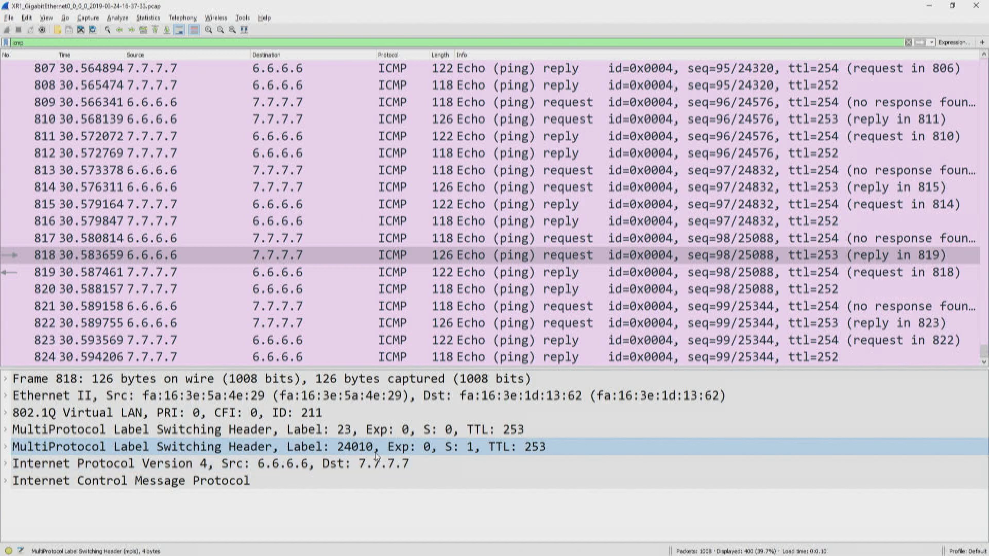
key(alt+Tab)
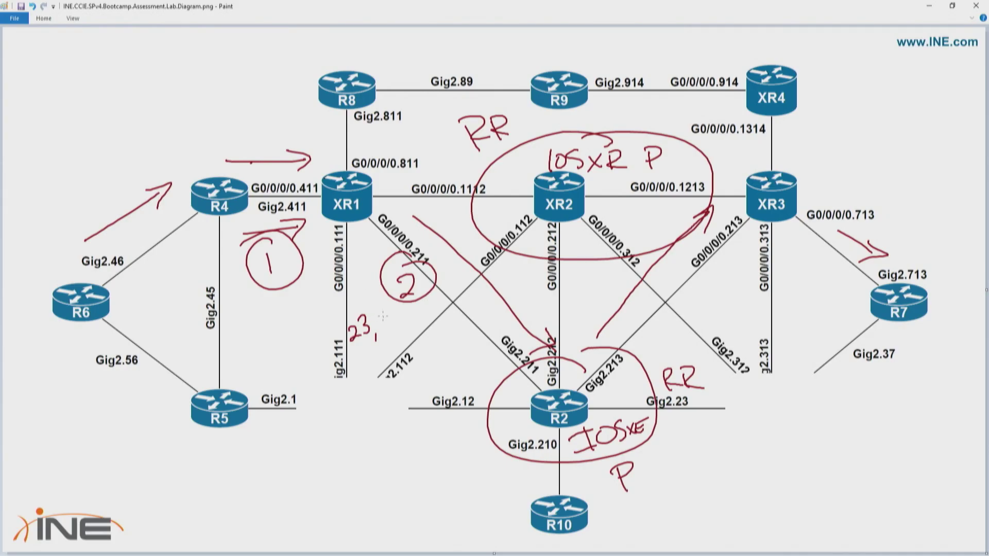
mouse_move(383, 315)
mouse_down()
mouse_move(392, 329)
mouse_move(423, 316)
mouse_move(487, 369)
mouse_move(468, 379)
mouse_up()
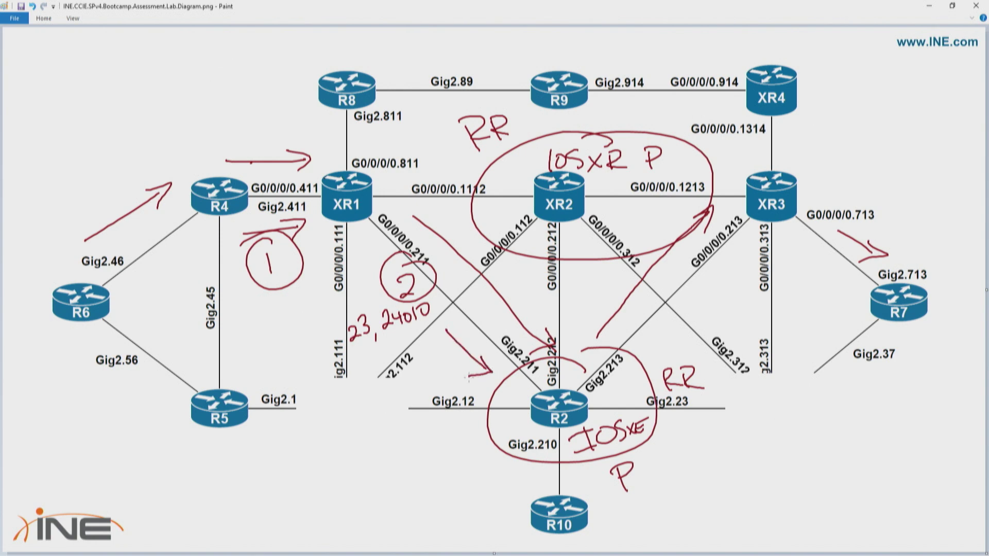
Select frame 818's Ethernet II header in Wireshark and display R2's ARP table with show ip arp in SecureCRT.
key(alt+Tab)
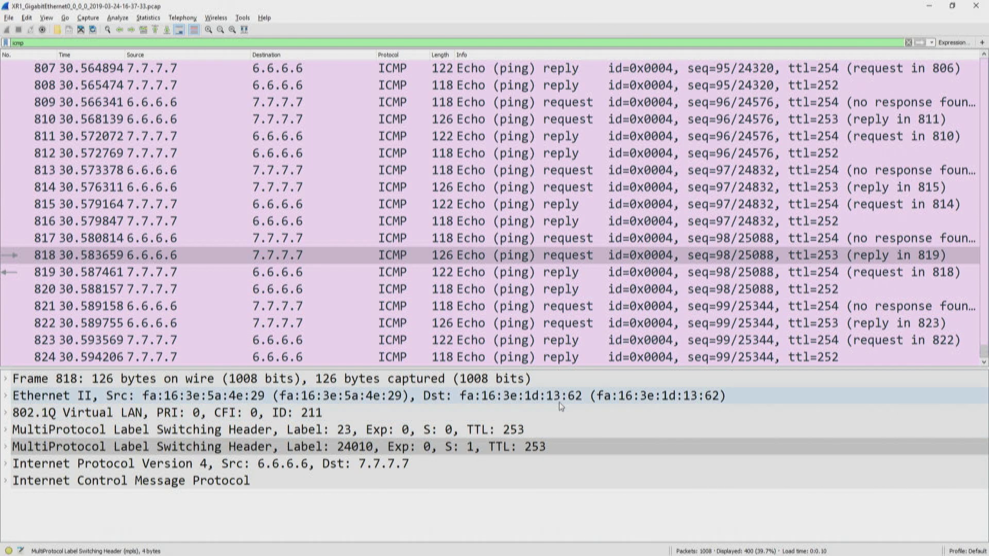
click(575, 403)
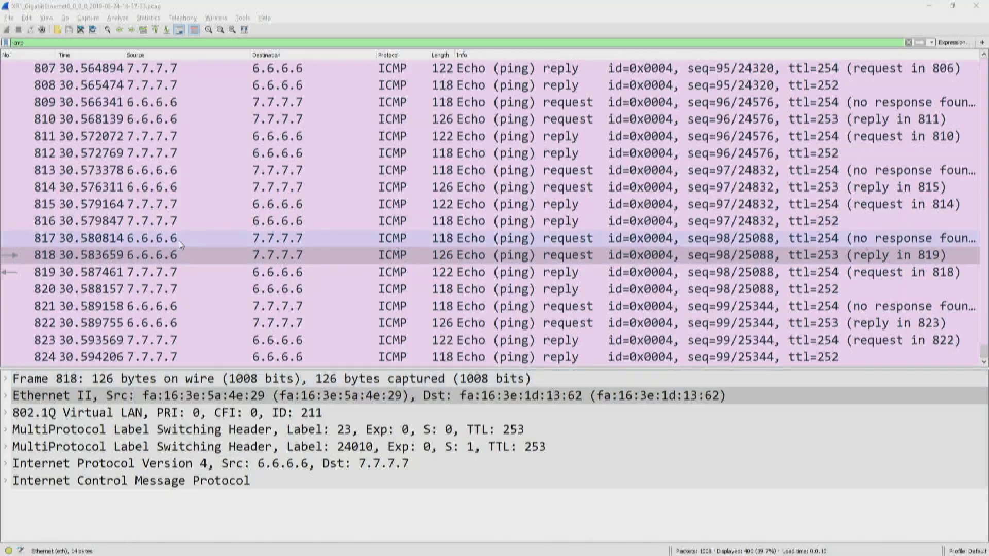
key(alt+Tab)
key(alt+Tab)
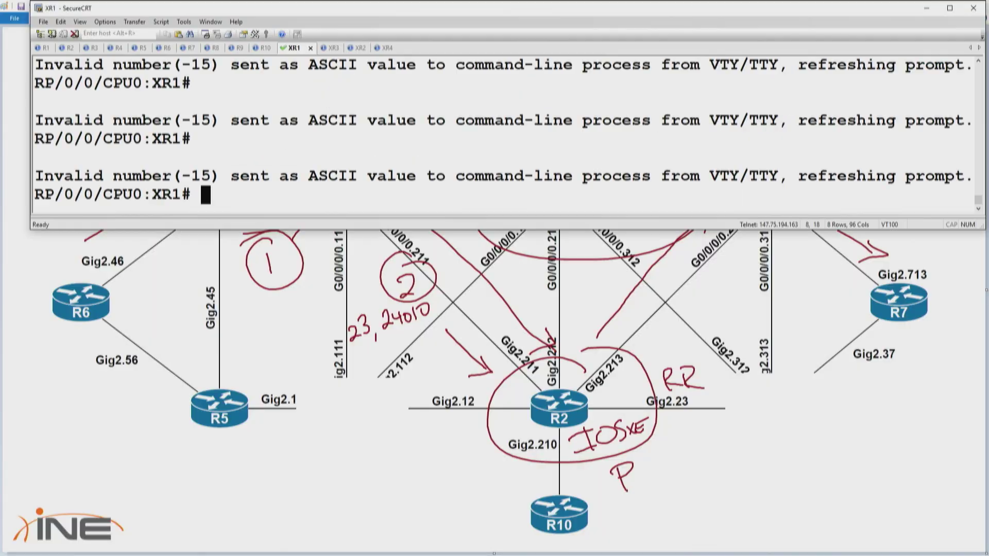
click(69, 48)
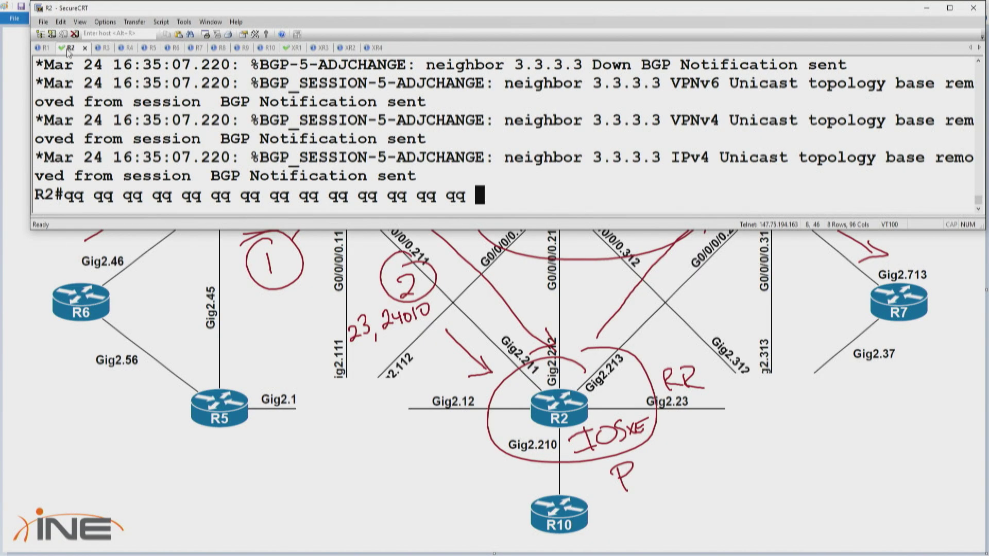
key(Return)
key(Return)
text(show ip arp)
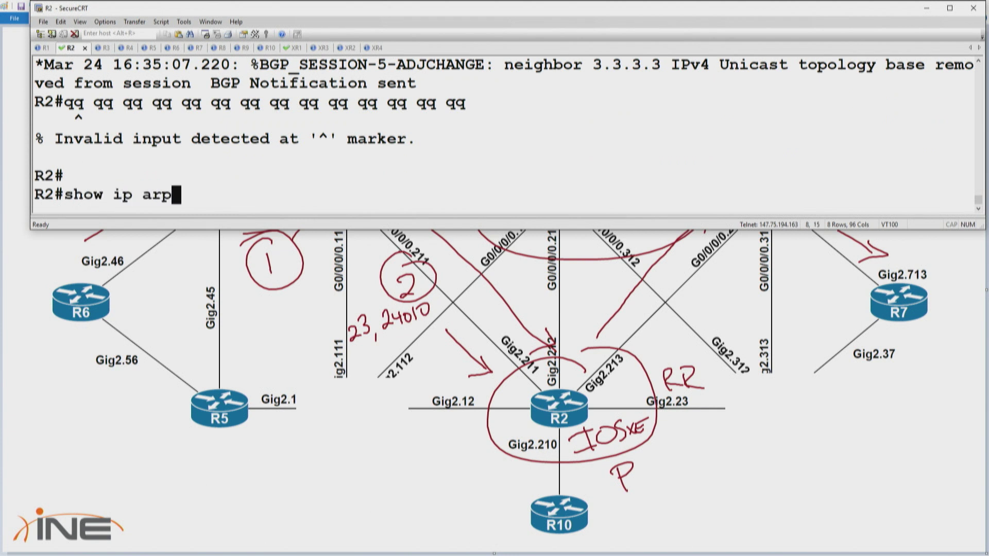
key(Return)
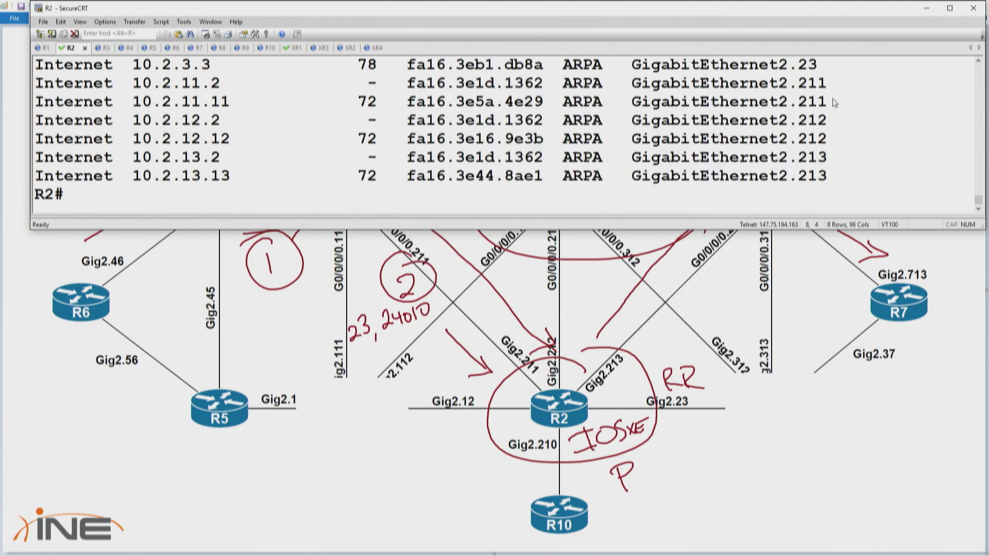
Compare the MAC address in R2's ARP entry for 10.2.11.2 with frame 818's Ethernet II destination in Wireshark.
drag(825, 84, 113, 83)
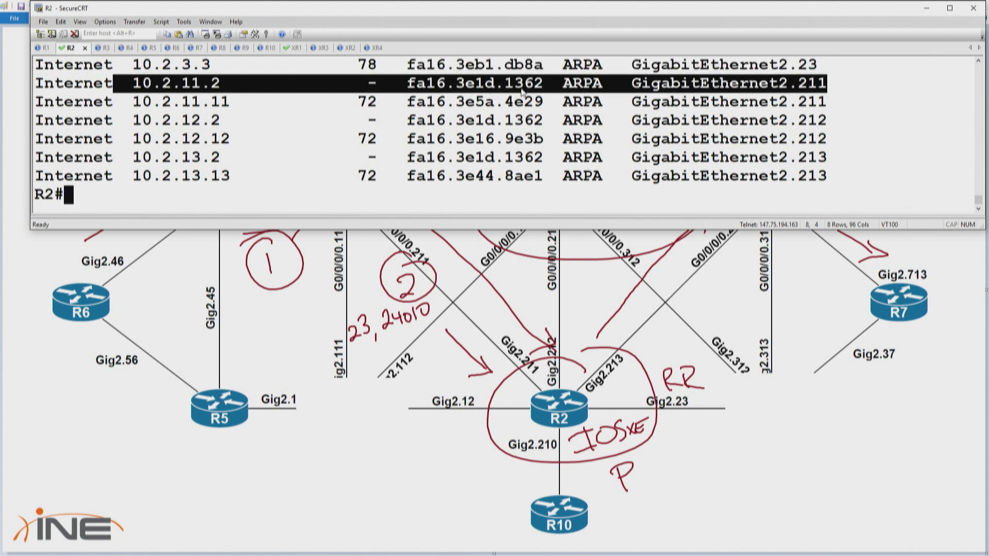
drag(507, 85, 545, 89)
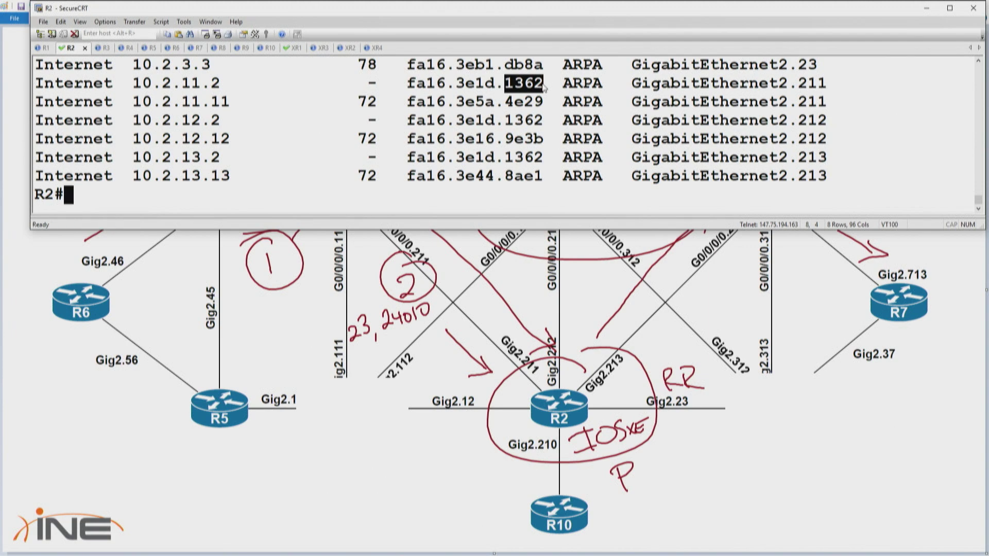
key(alt+Tab)
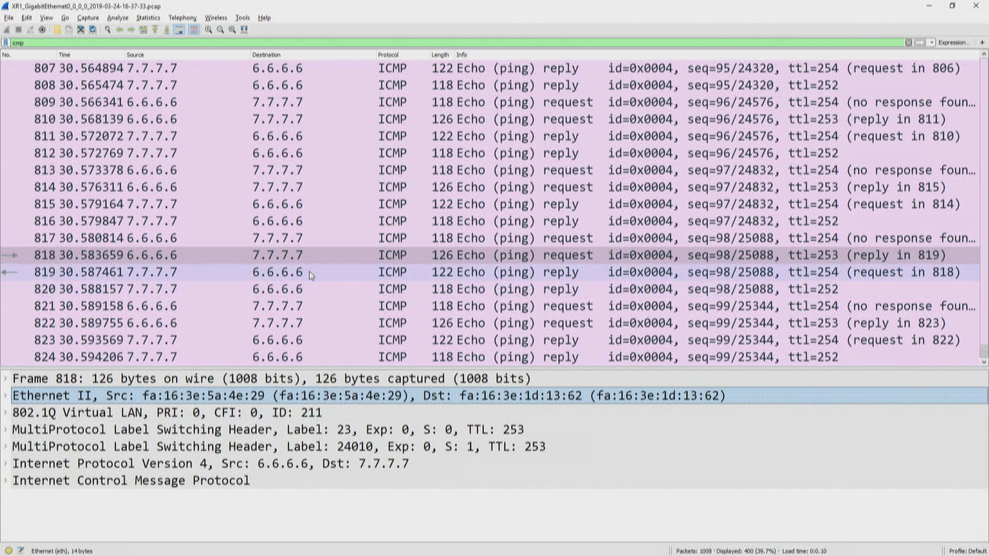
key(alt+Tab)
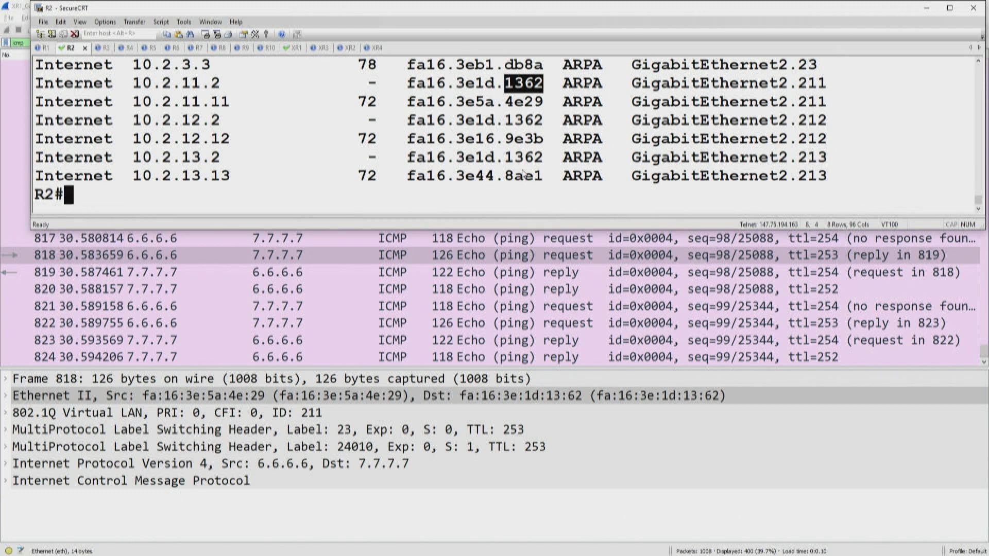
click(567, 395)
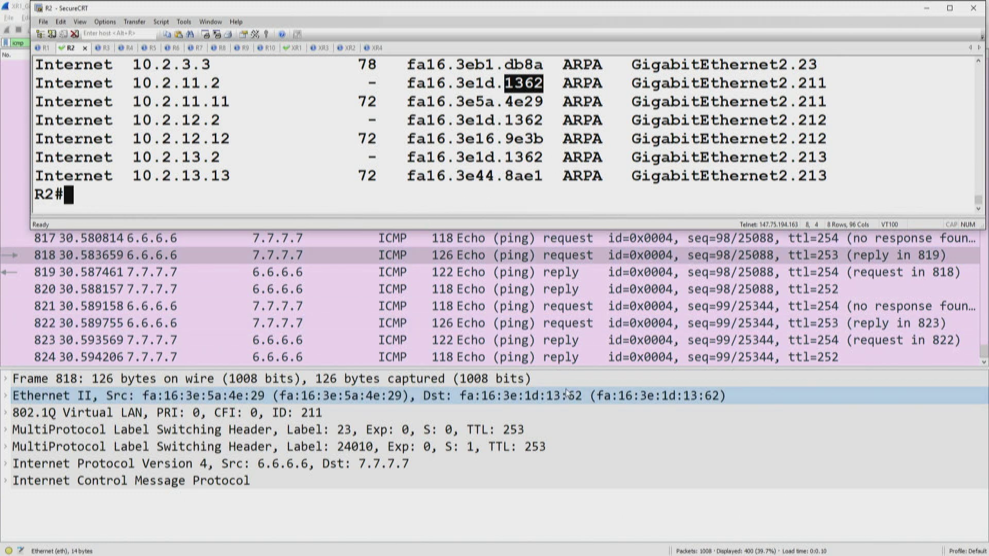
key(alt+Tab)
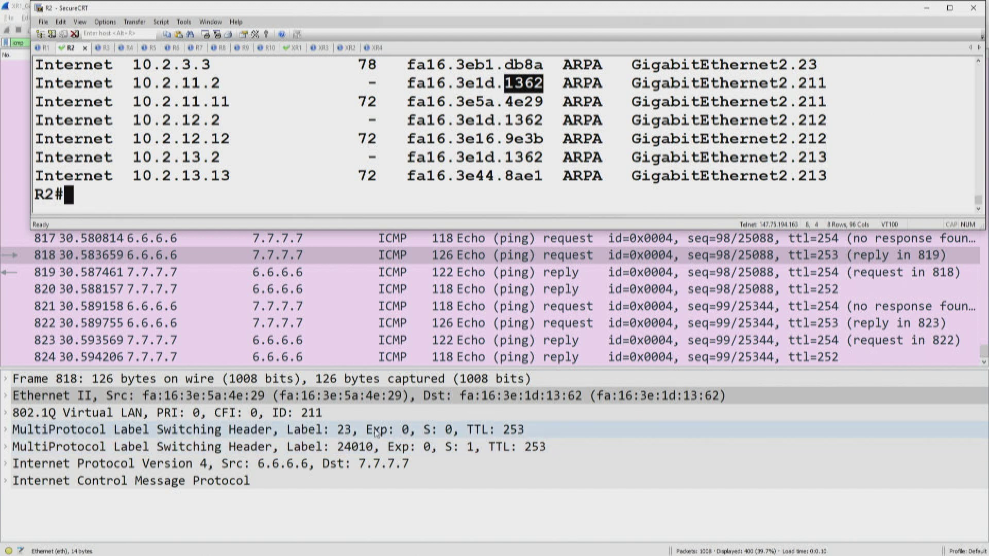
Enlarge the R2 terminal window and display the router's MPLS table with show mpls forwarding-table.
click(368, 150)
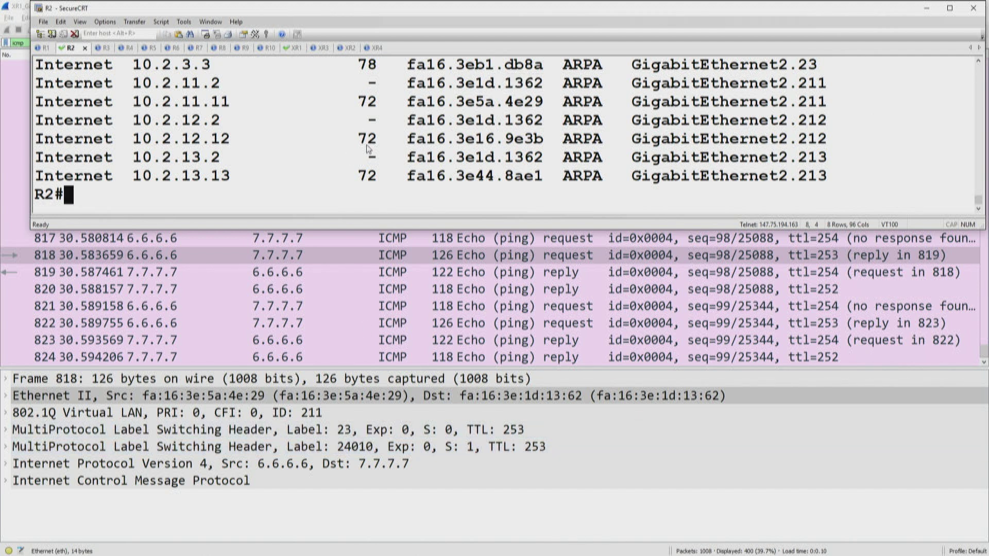
text(show mpls for)
key(Tab)
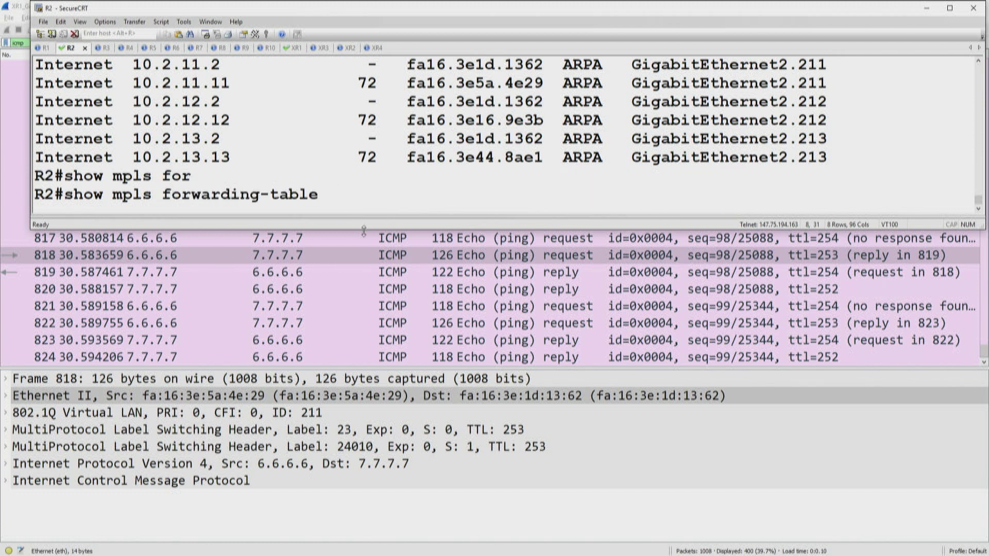
drag(364, 230, 347, 416)
key(Return)
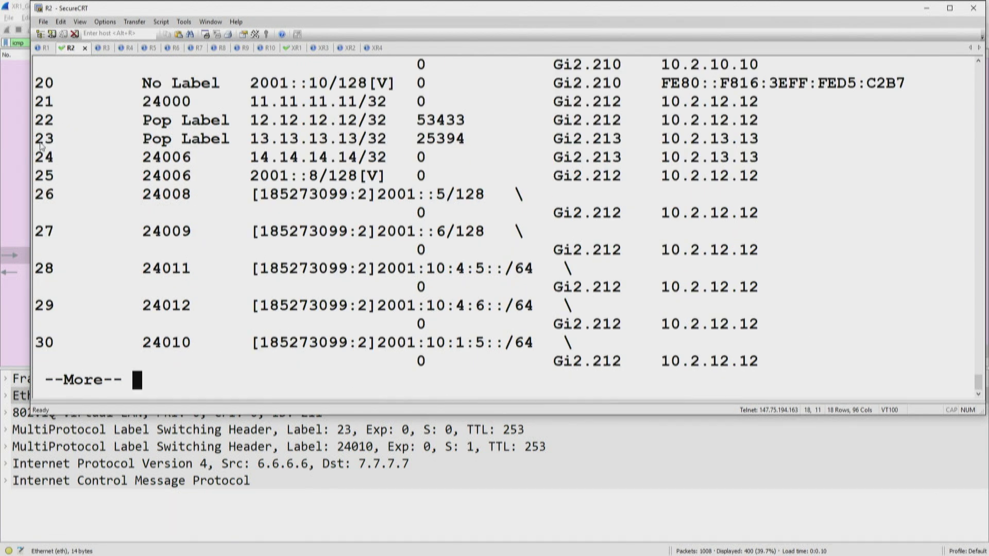
Examine the local label 23 entry and its outgoing action in R2's forwarding table, and quit the paged output.
drag(37, 140, 53, 146)
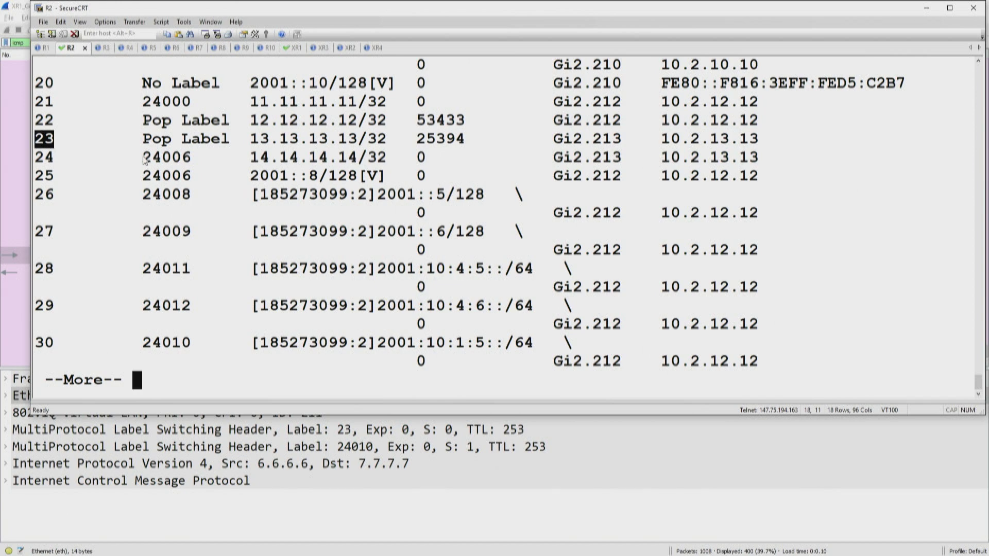
drag(133, 143, 240, 139)
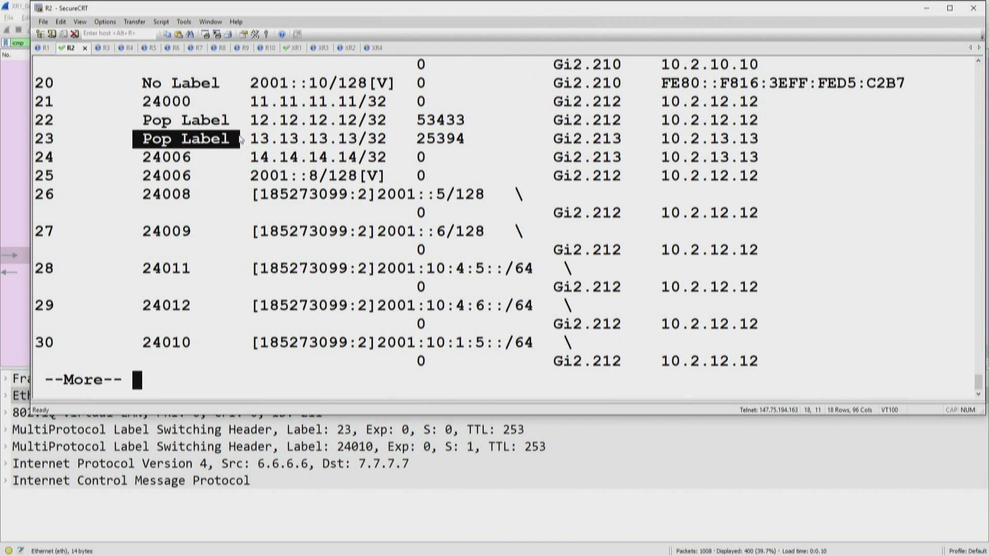
click(240, 139)
key(q)
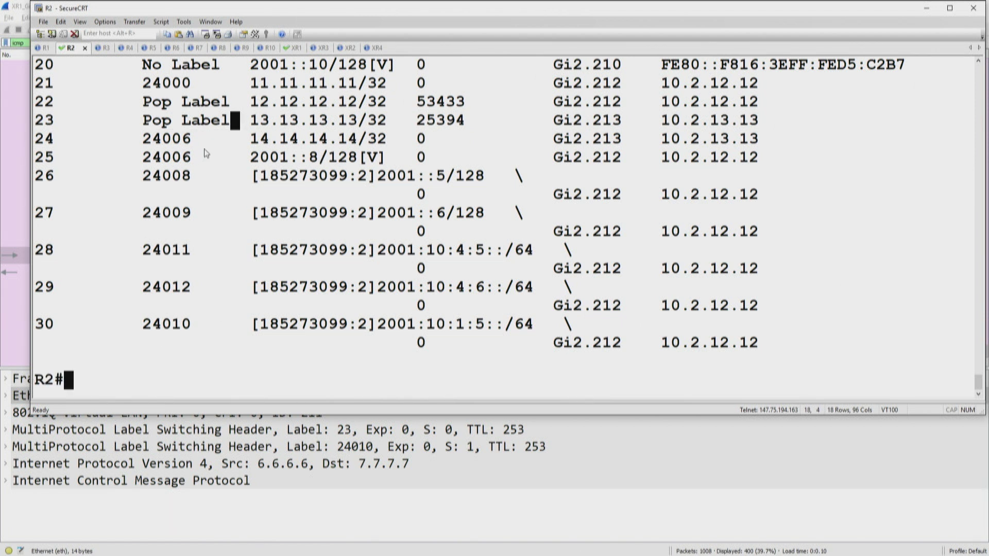
Highlight the 13.13.13.13/32 prefix of label 23 on R2 and circle XR3 on the lab diagram.
drag(251, 122, 387, 124)
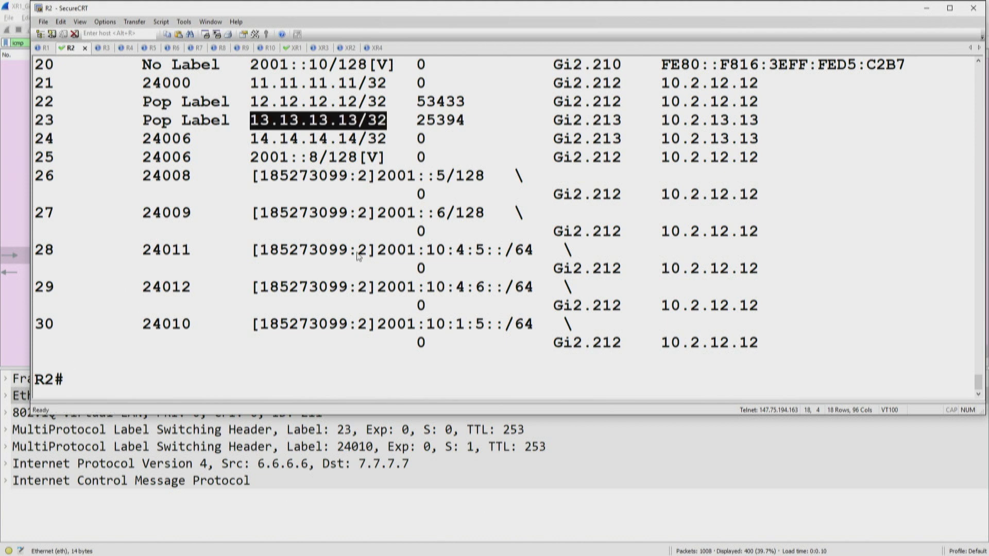
key(alt+Tab)
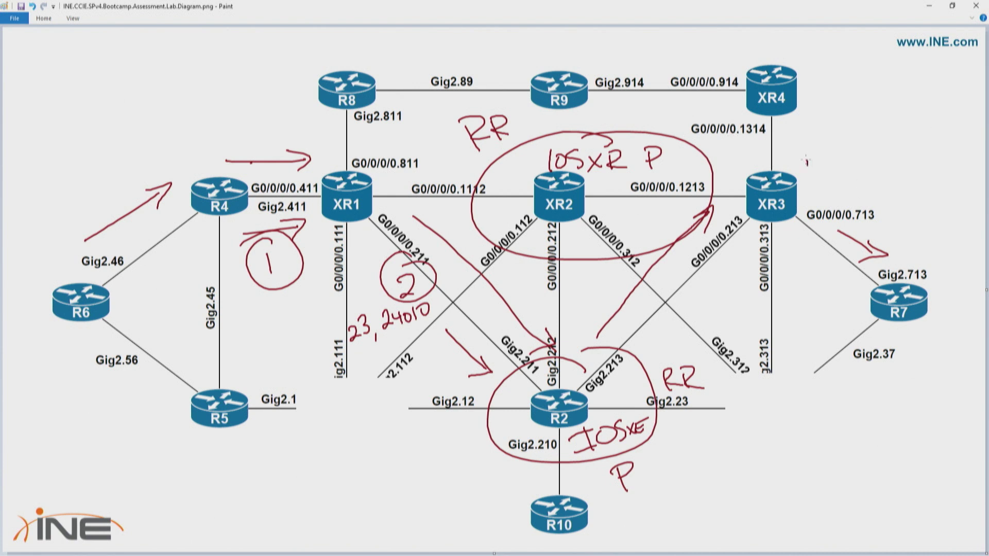
mouse_move(806, 161)
mouse_down()
mouse_move(724, 204)
mouse_move(814, 157)
mouse_up()
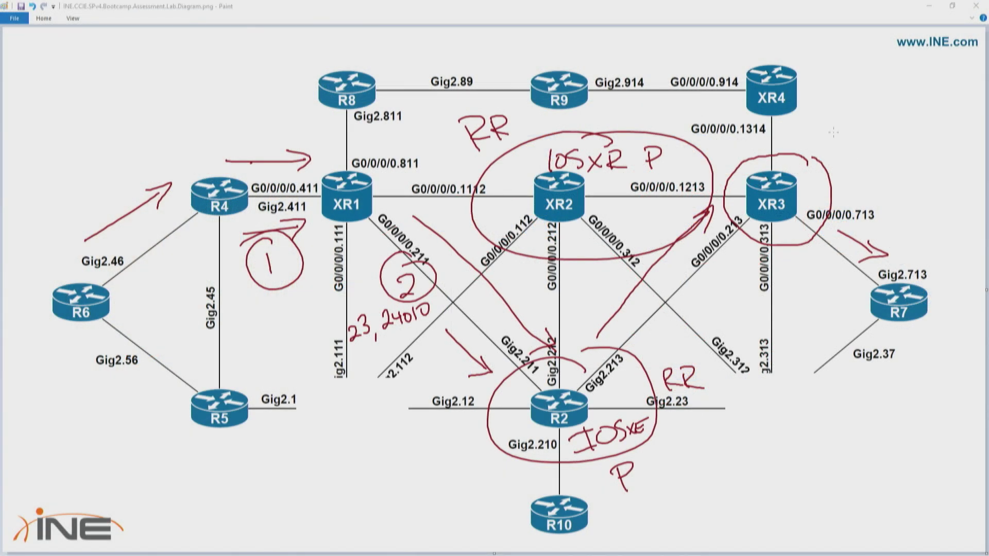
Start a ping on R6 to 7.7.7.7 from source 6.6.6.6 with repeat 999999999 and timeout 0.
key(alt+Tab)
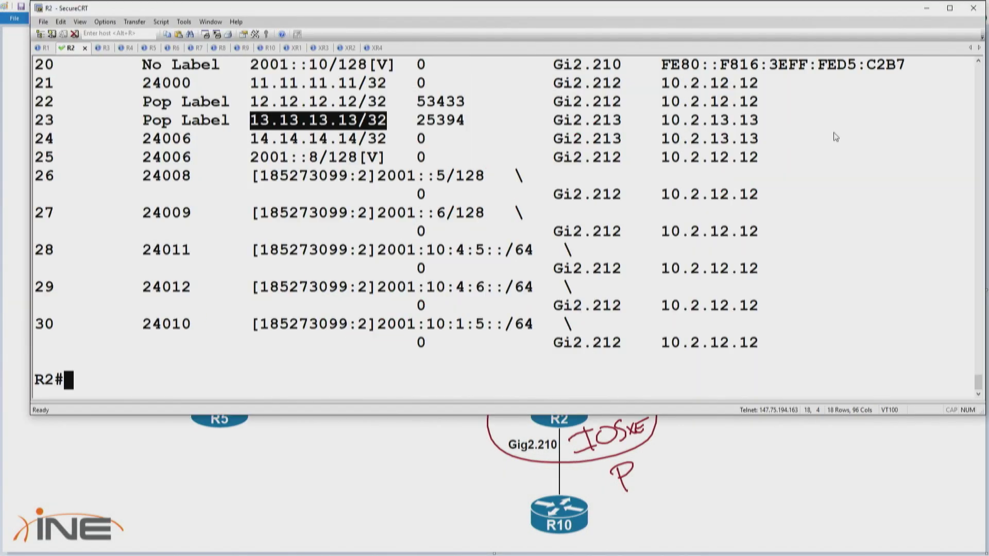
click(174, 48)
key(Up)
key(Up)
key(Up)
key(Up)
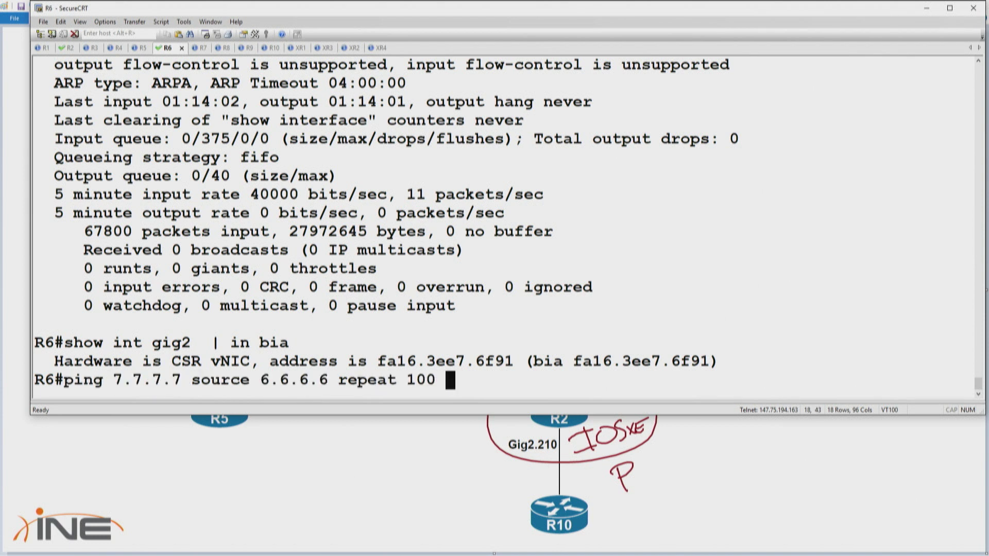
key(BackSpace)
key(BackSpace)
key(BackSpace)
key(BackSpace)
text(9999999)
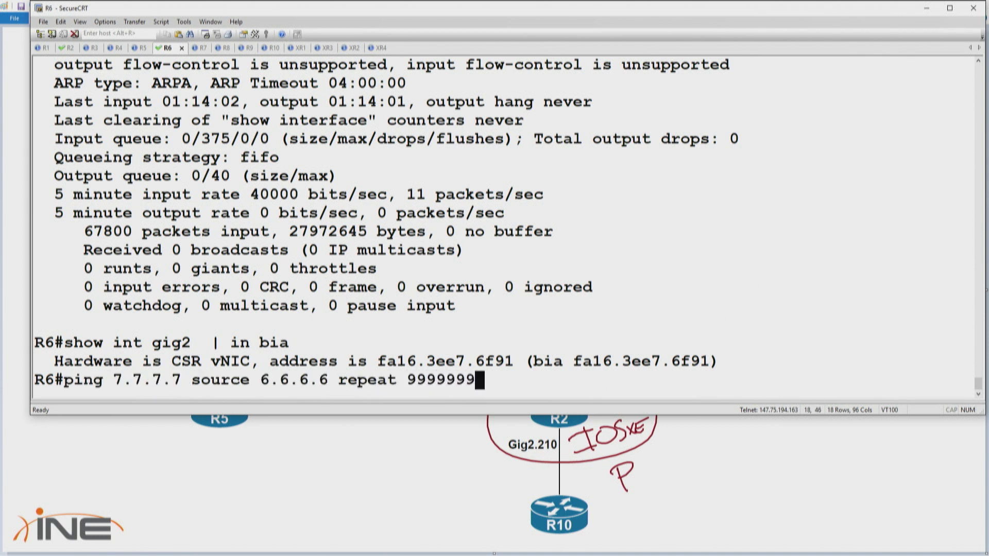
text(99 timeout 0)
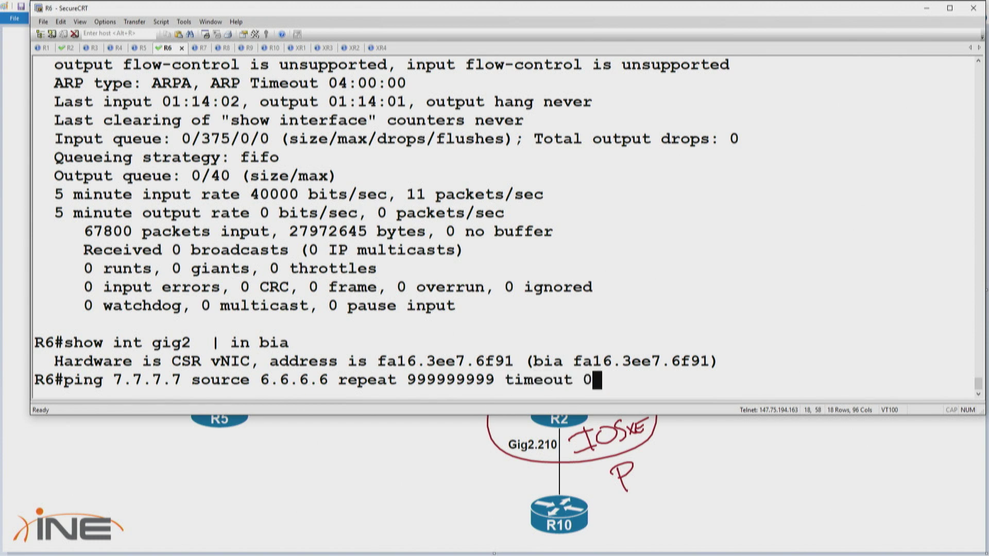
key(Return)
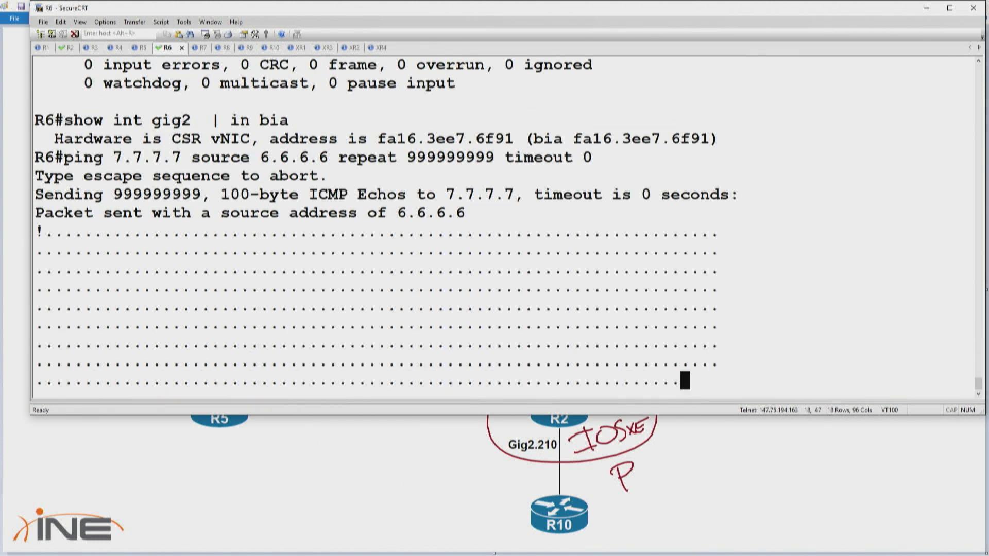
Switch to R2, shorten its terminal window to uncover the router on the diagram, and display the MPLS table with show mpls forwarding-table.
click(67, 47)
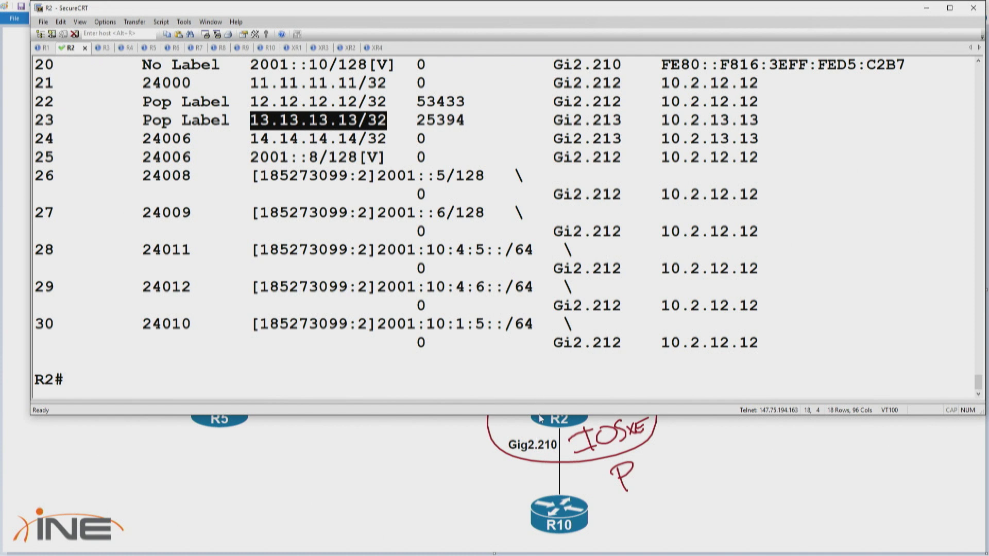
drag(539, 417, 539, 380)
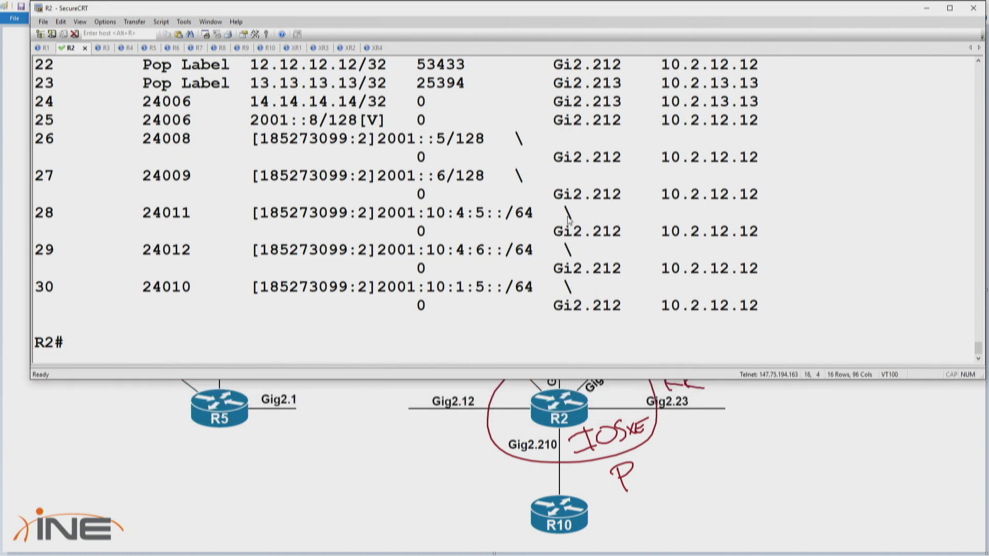
text(show mpls)
key(ctrl+u)
text(show mplf)
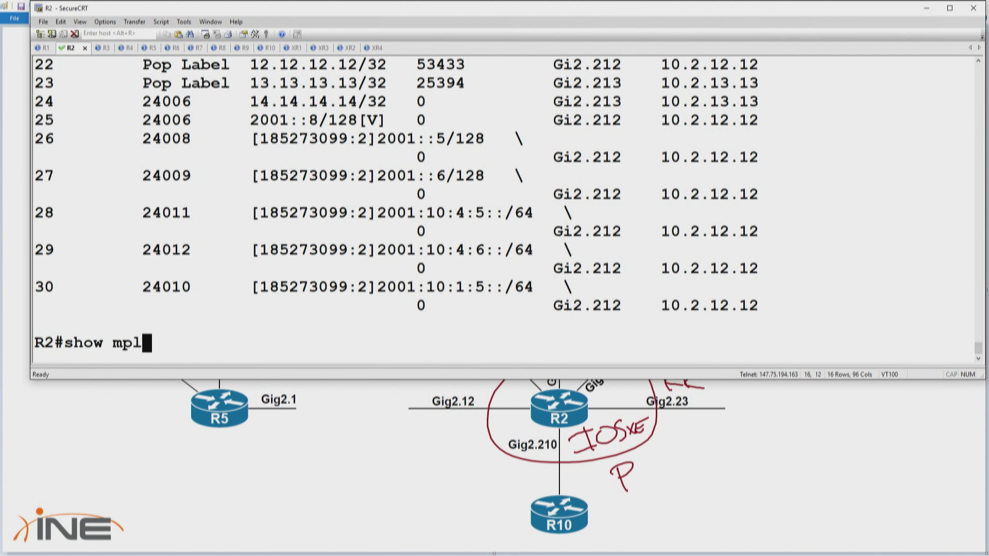
key(BackSpace)
key(BackSpace)
text(s for)
key(Tab)
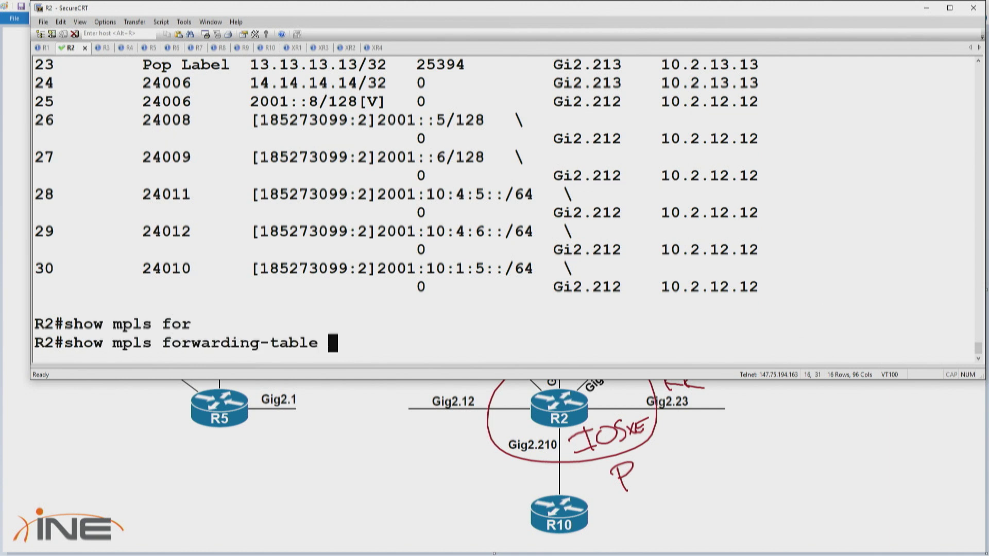
key(Return)
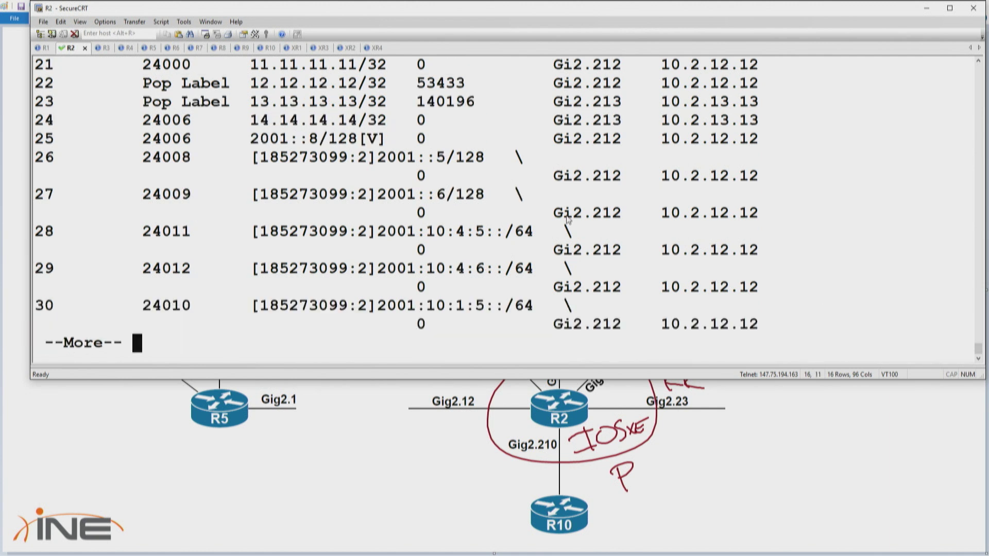
Enlarge the R2 terminal, highlight the local label 22 and 23 entries in the forwarding table, and page to the end of the output.
double_click(496, 16)
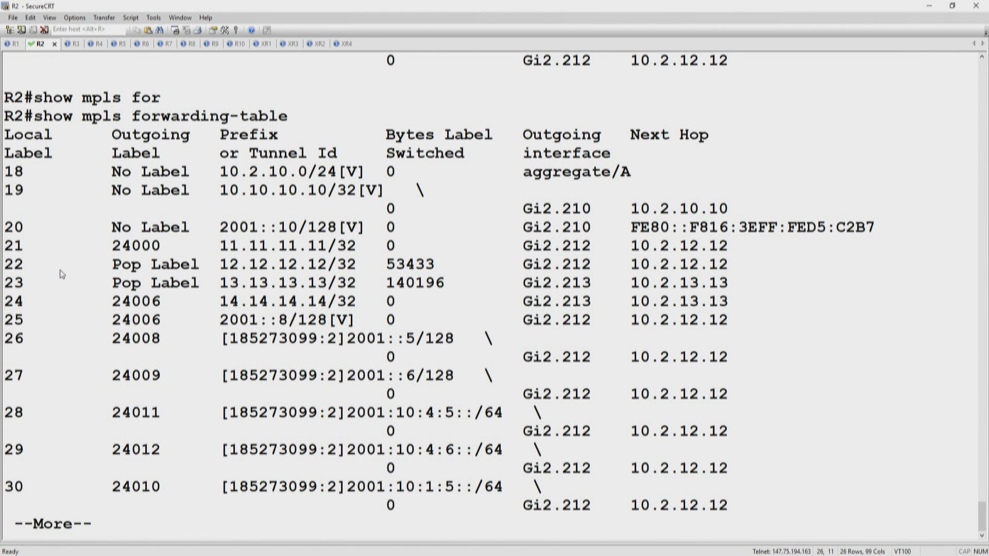
drag(6, 266, 892, 284)
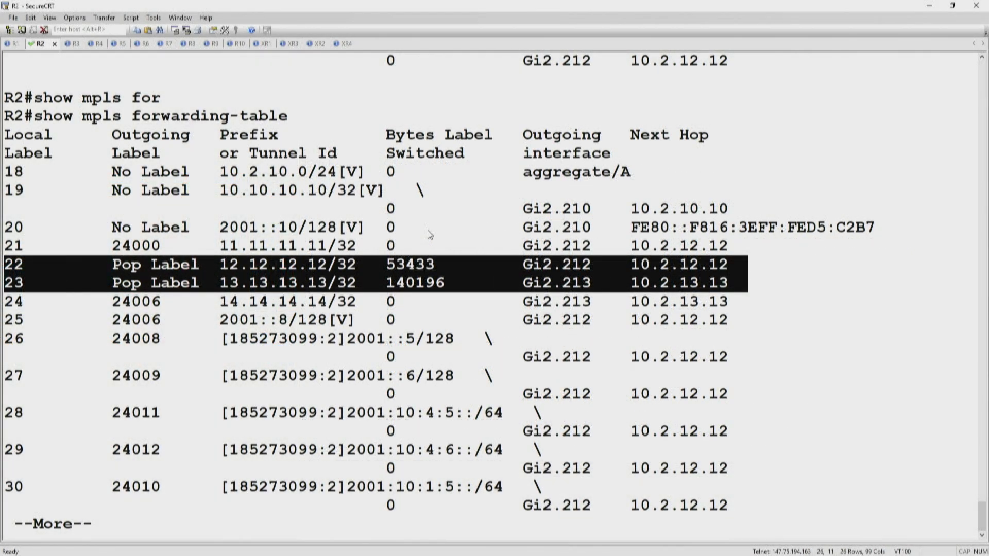
click(614, 228)
key(space)
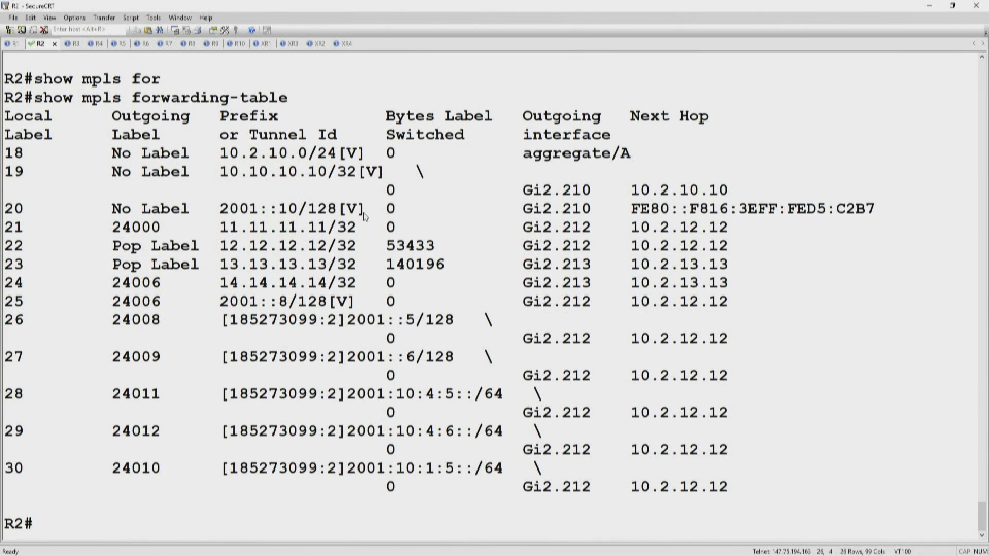
List the address families available for the show bgp command on R2.
text(show bgp )
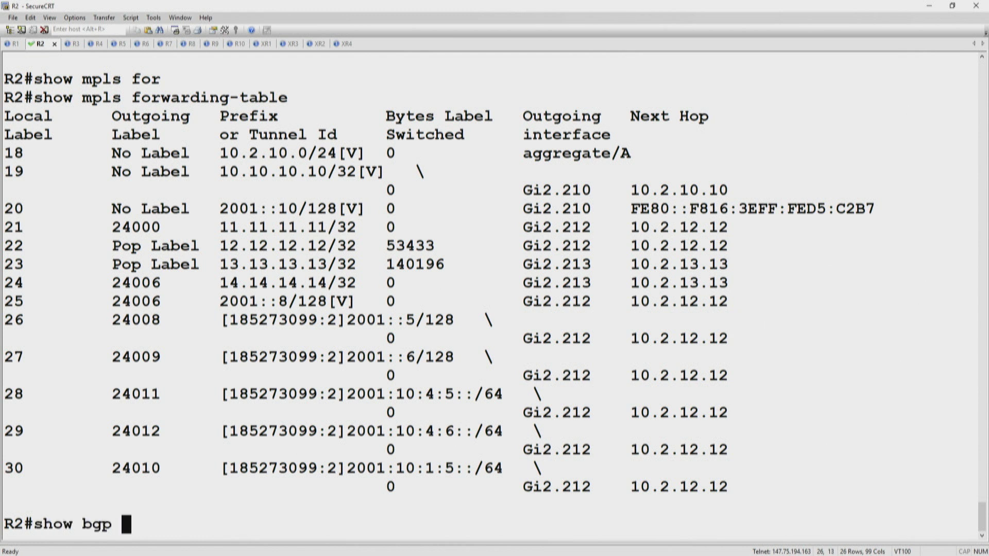
text(vpvn4 un)
key(Tab)
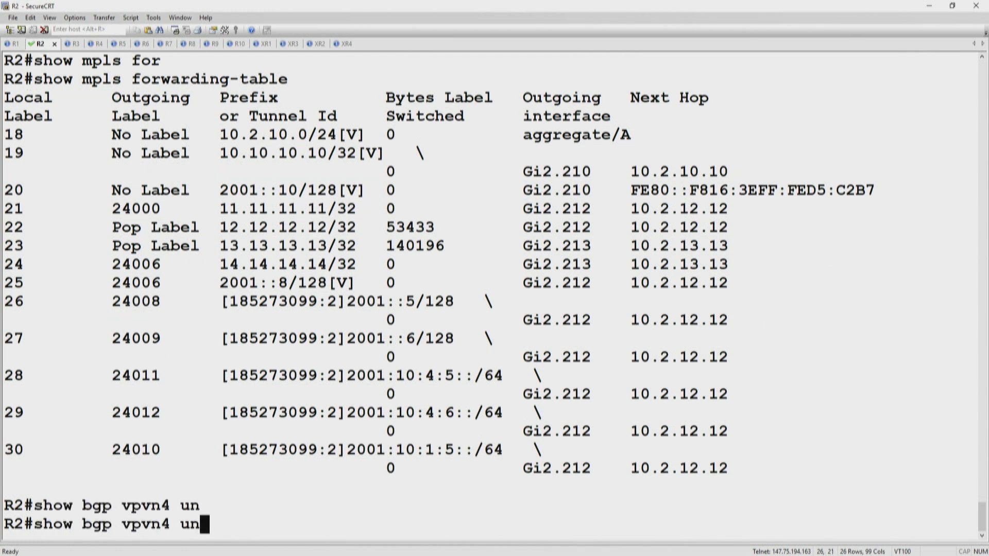
key(BackSpace)
key(BackSpace)
key(BackSpace)
key(BackSpace)
key(BackSpace)
key(BackSpace)
key(BackSpace)
text(pv)
key(Tab)
key(BackSpace)
key(BackSpace)
key(BackSpace)
text(?)
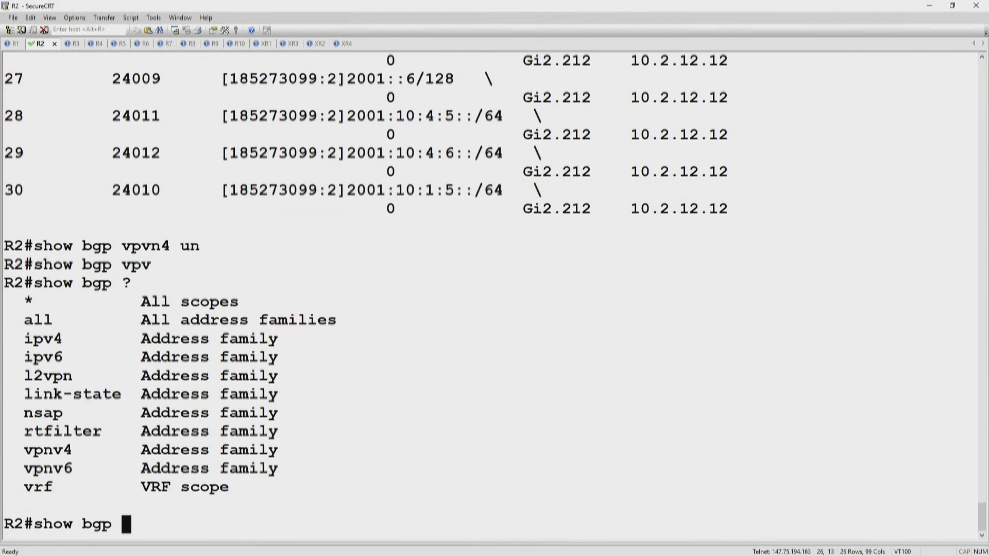
Display all VPNv4 routes on R2 with show bgp vpnv4 unicast all and page to the end of the output.
text(vpnv4 ?un)
key(Tab)
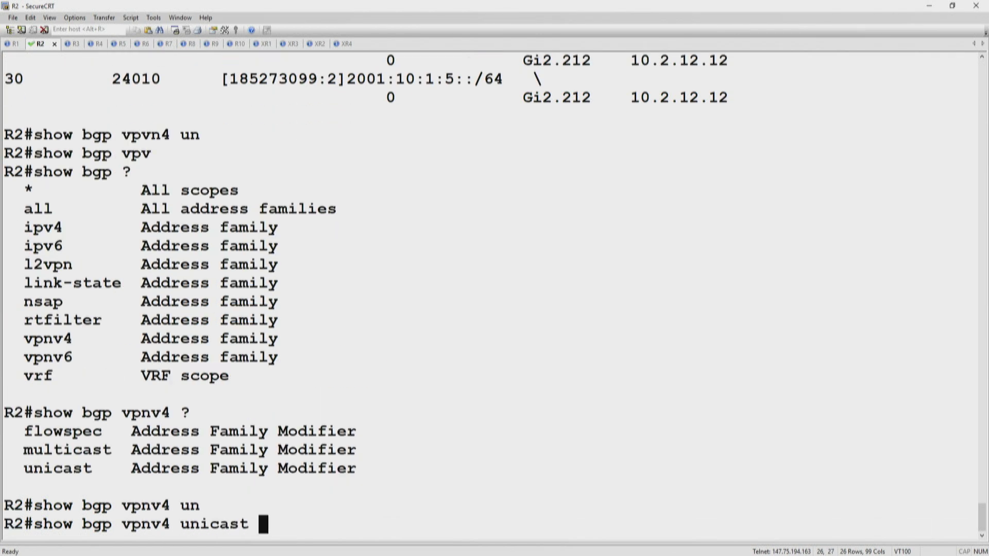
text(?)
text(all)
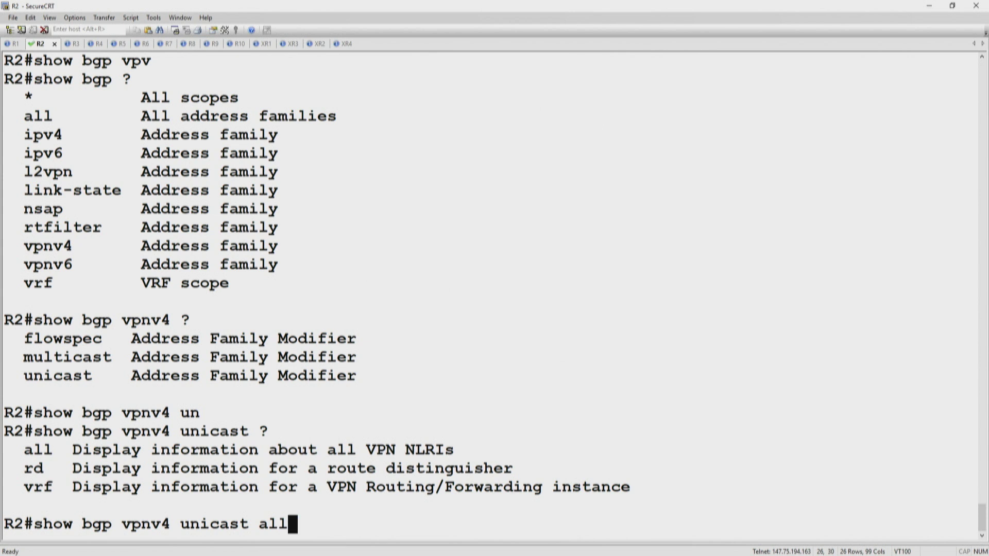
key(Return)
key(space)
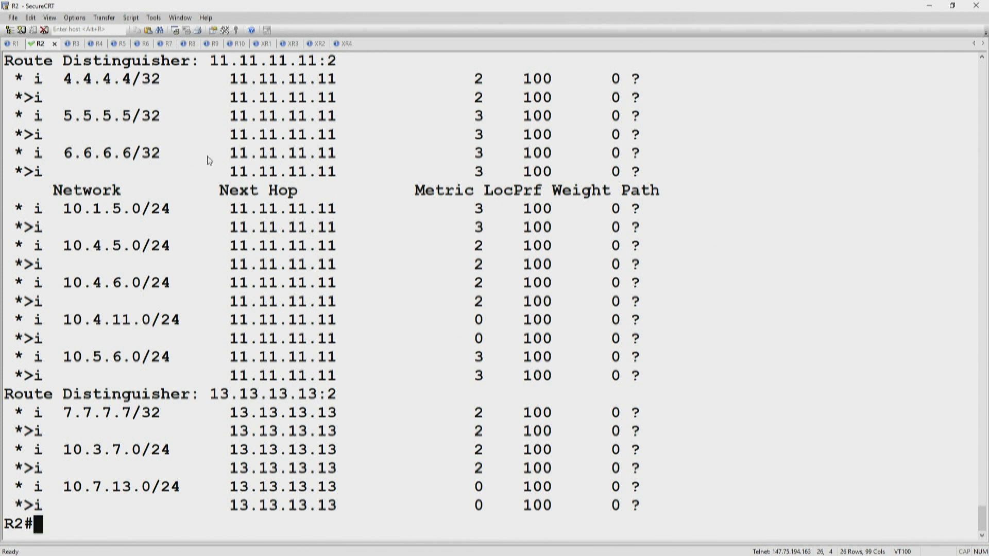
Highlight the BGP next hops of 6.6.6.6/32 and 7.7.7.7/32 on R2, and check the lab diagram before returning to the terminal.
drag(233, 156, 348, 164)
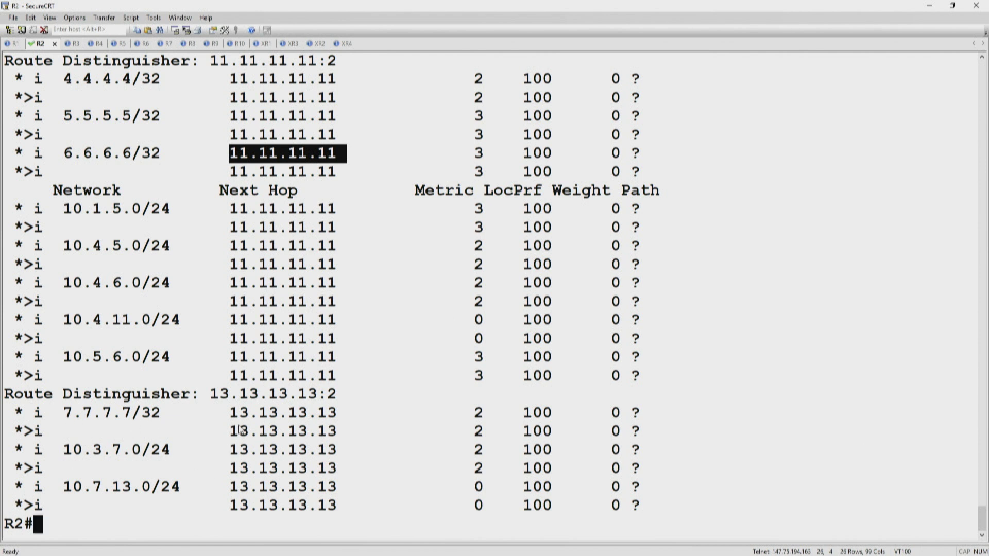
drag(230, 412, 337, 412)
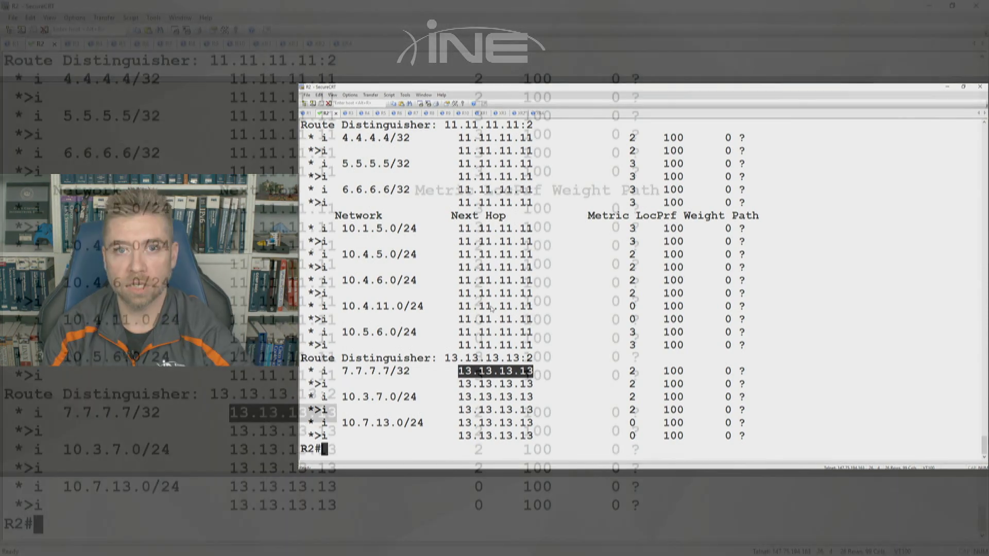
key(alt+Tab)
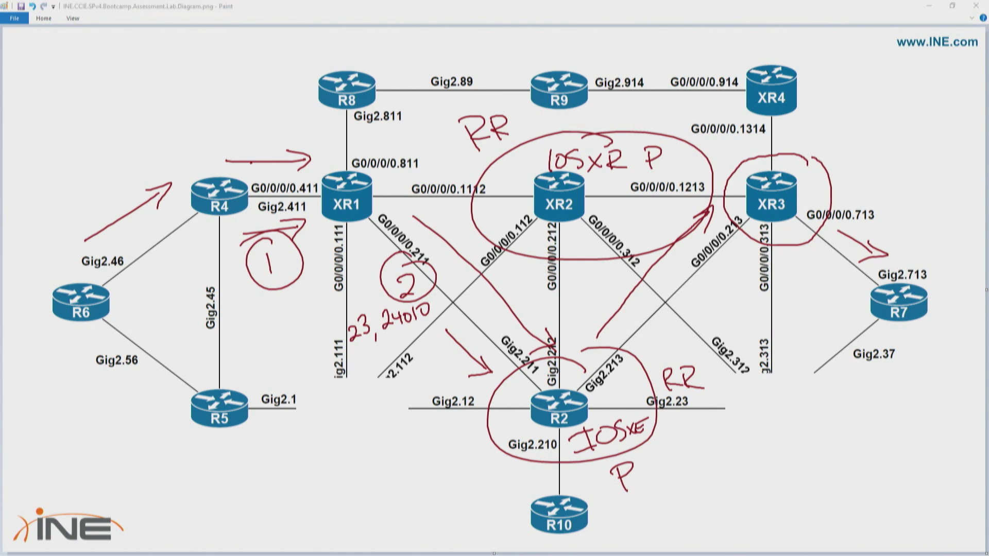
key(alt+Tab)
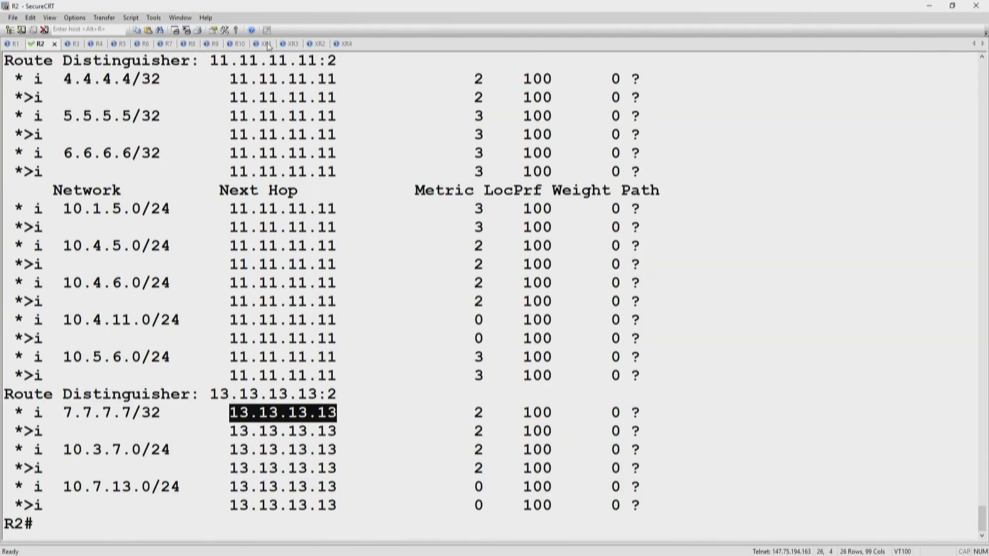
Switch to XR1, shrink and lower the terminal window to uncover the diagram's core routers, and get a clean command prompt.
click(266, 43)
double_click(266, 6)
mouse_move(295, 82)
mouse_down()
mouse_move(295, 243)
mouse_move(282, 187)
mouse_move(296, 327)
mouse_move(309, 249)
mouse_up()
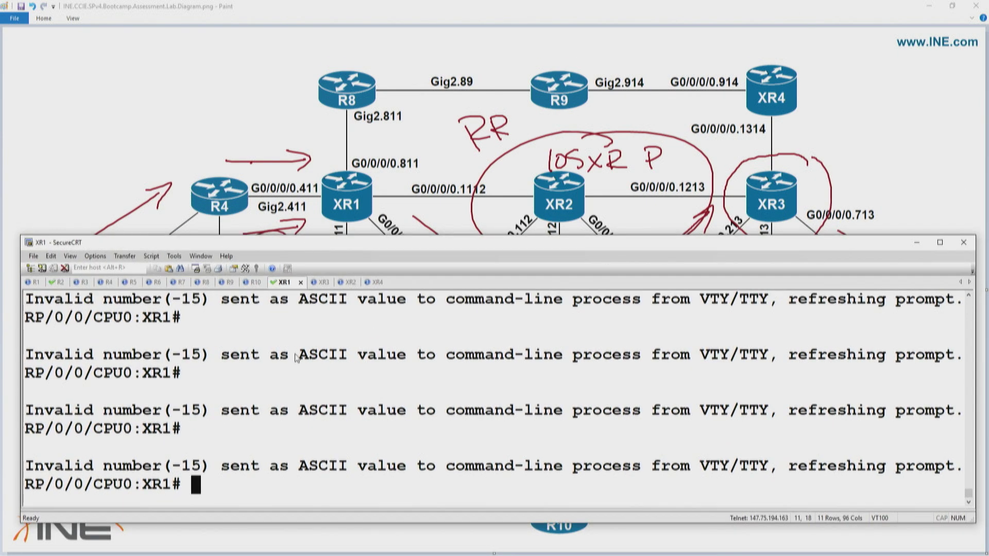
key(Return)
key(Return)
key(Return)
key(Return)
key(Return)
key(Return)
key(Return)
key(Return)
key(Return)
key(Return)
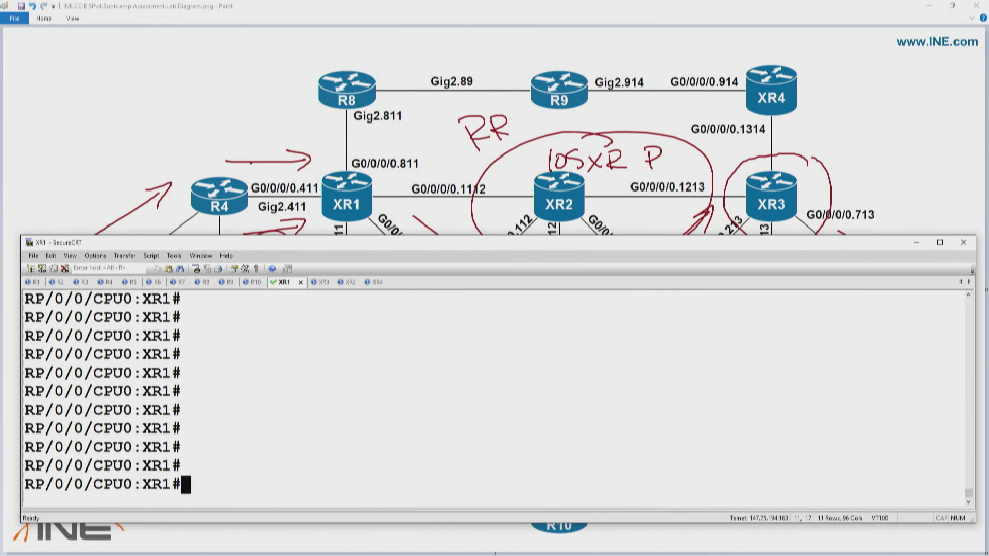
Display XR1's routing protocols with show ip protocols in an enlarged terminal window, paging to the end of the output.
text(show ip protocols)
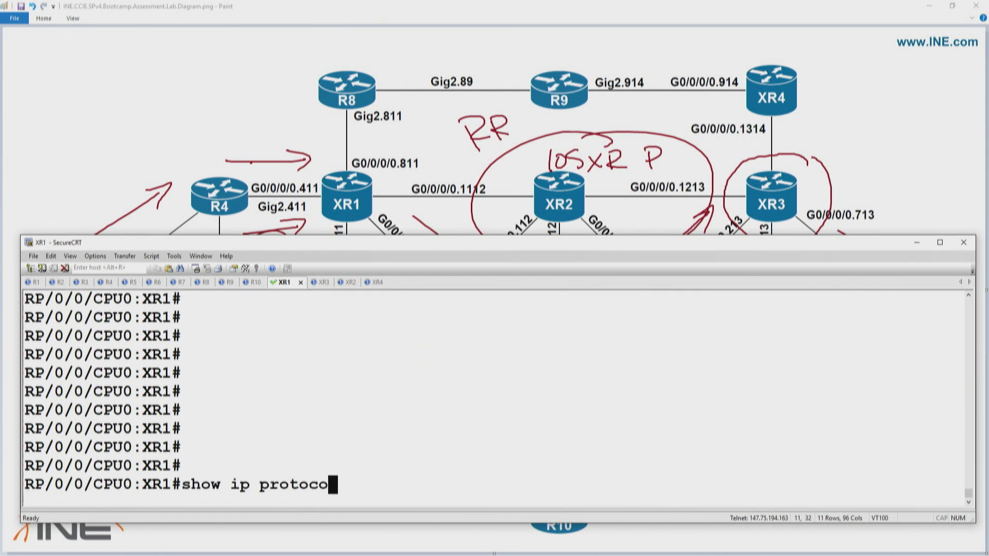
key(Return)
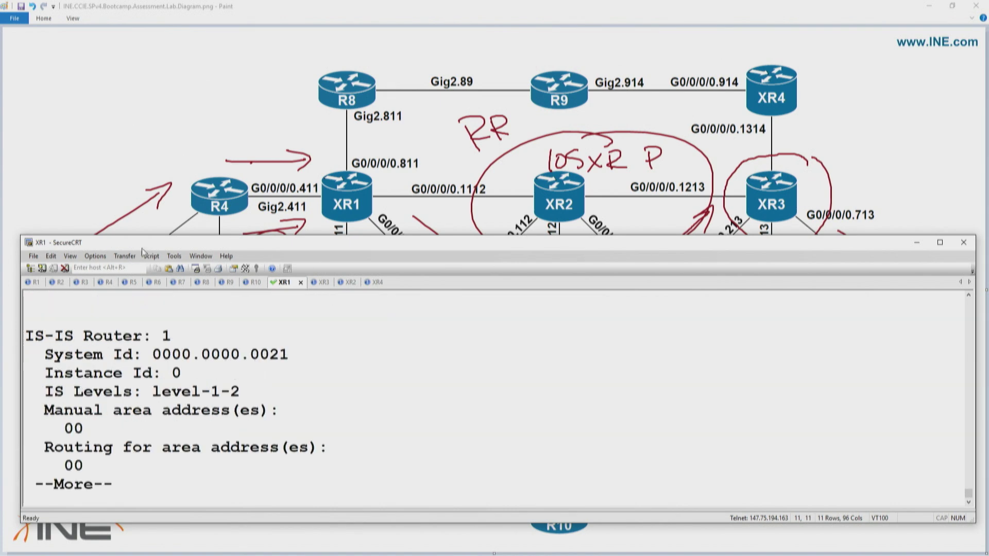
double_click(170, 242)
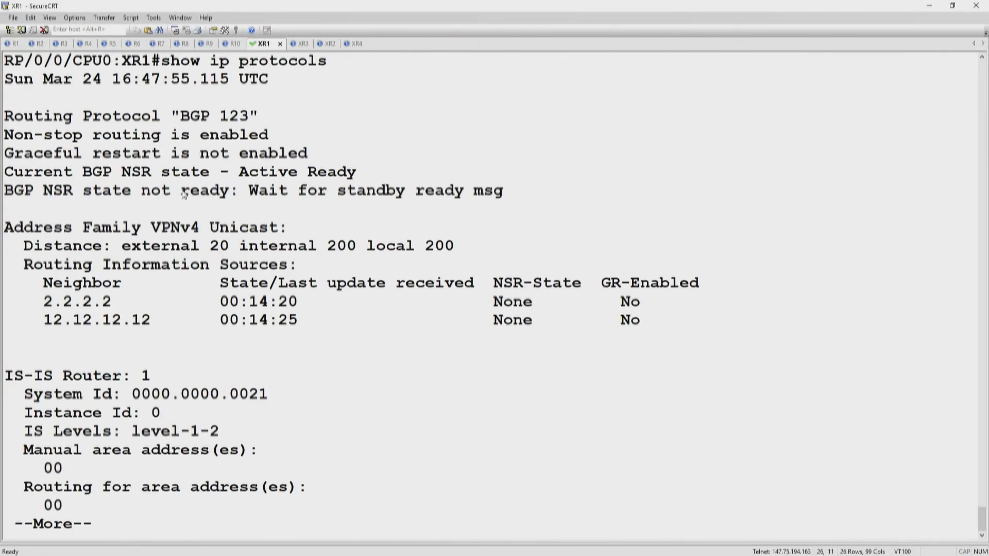
key(space)
key(space)
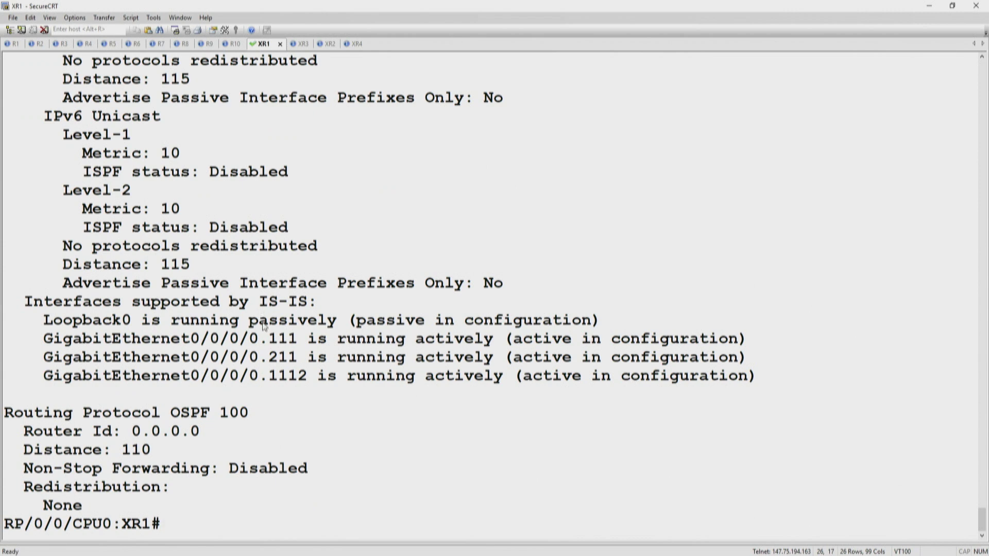
Highlight the IS-IS Router 1 section and the GigabitEthernet interfaces running IS-IS in XR1's routing protocol output.
scroll(264, 326, up, 9)
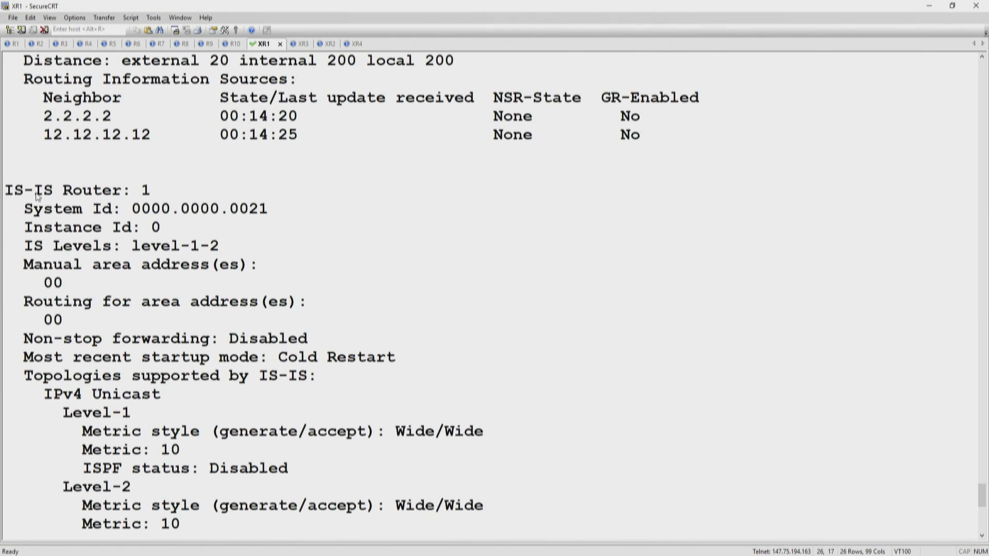
drag(14, 194, 182, 200)
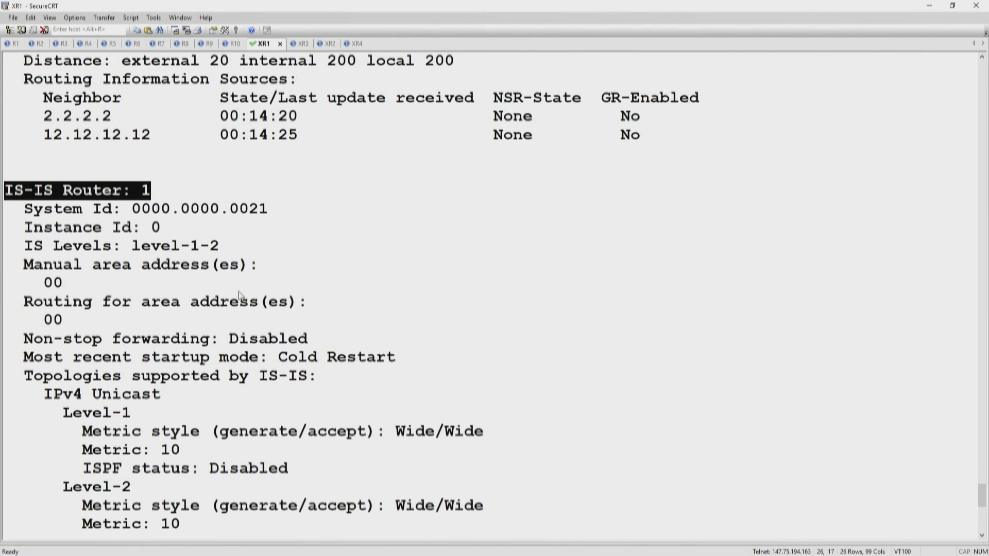
scroll(232, 191, down, 9)
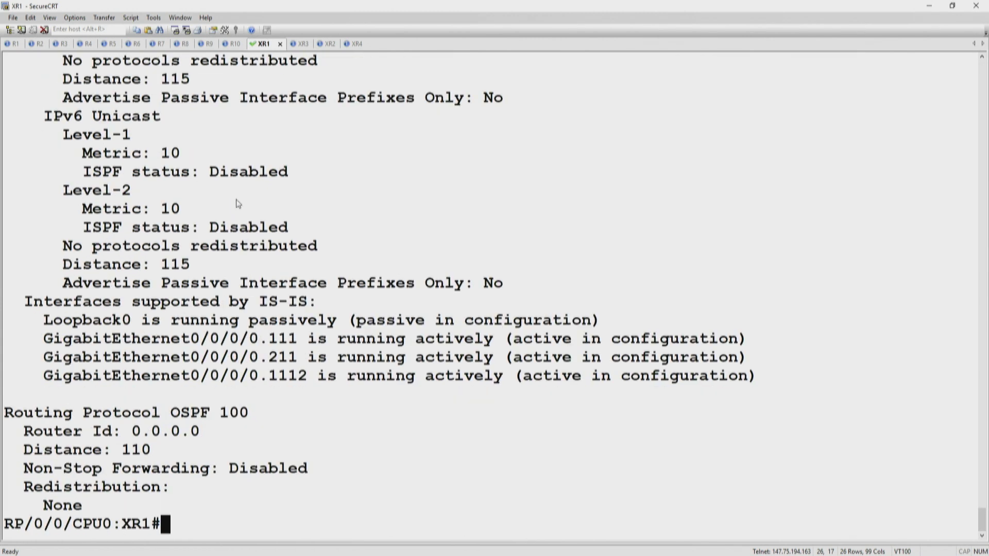
drag(161, 339, 785, 379)
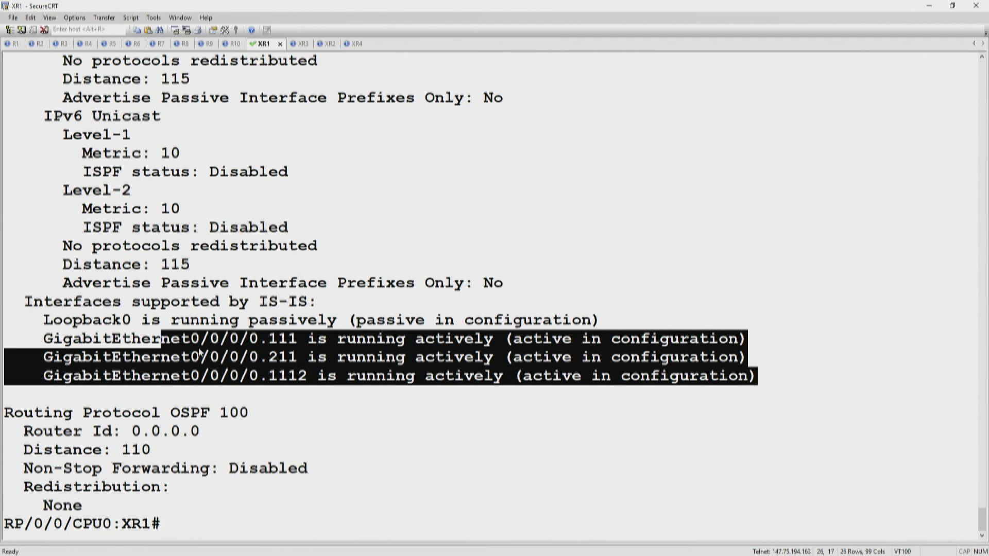
click(213, 372)
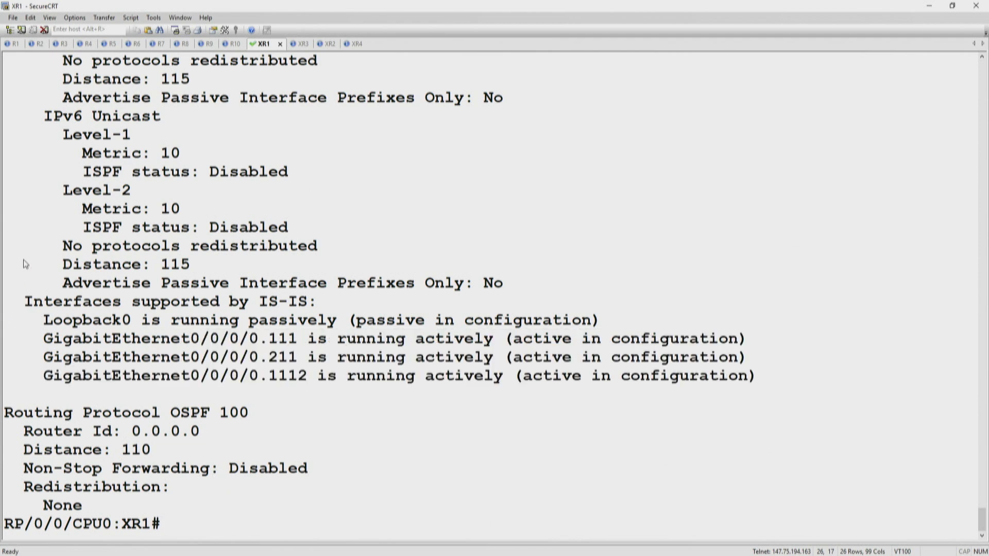
scroll(27, 262, up, 4)
scroll(27, 233, up, 4)
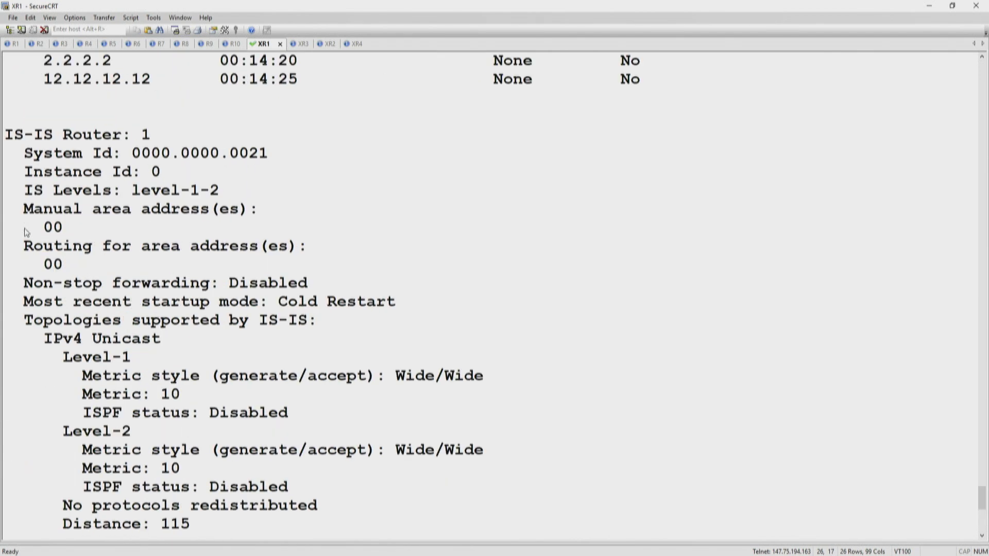
drag(6, 134, 526, 418)
scroll(532, 411, down, 6)
Switch to XR2 in a smaller window below the core routers, run show isis neighbors, and highlight the R2 and XR1 adjacencies.
mouse_move(384, 13)
mouse_down()
mouse_move(387, 293)
mouse_move(388, 239)
mouse_move(388, 260)
mouse_up()
click(338, 284)
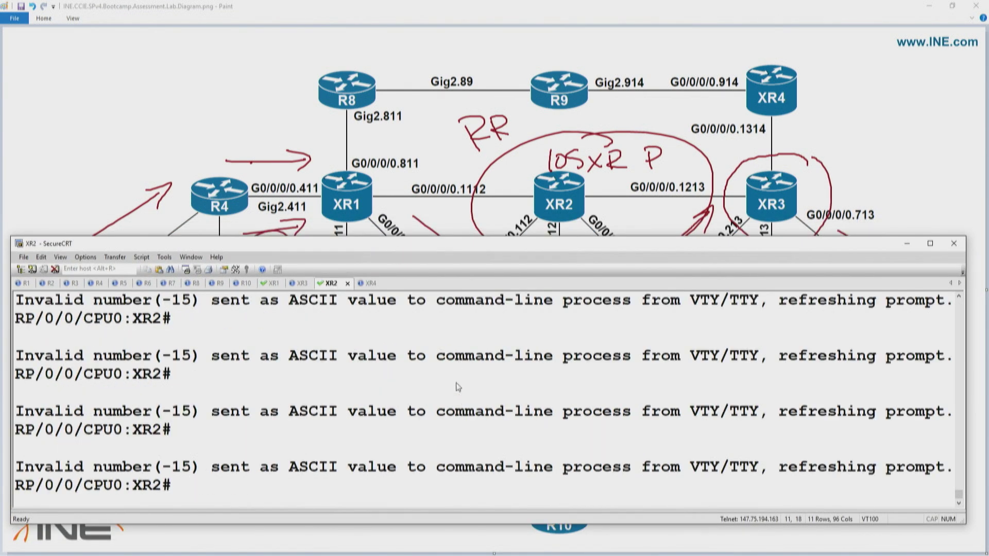
text(show isis neighbors)
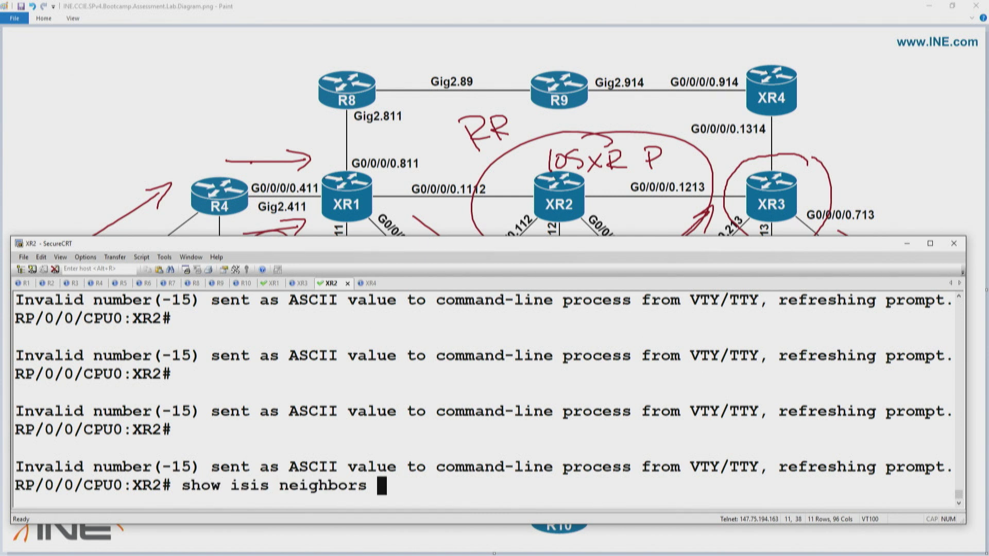
key(Return)
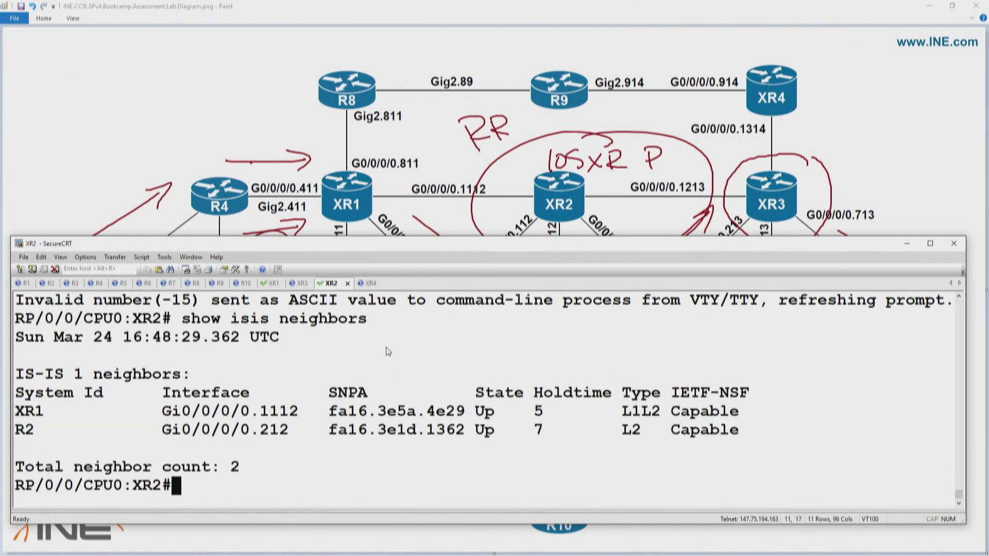
triple_click(34, 433)
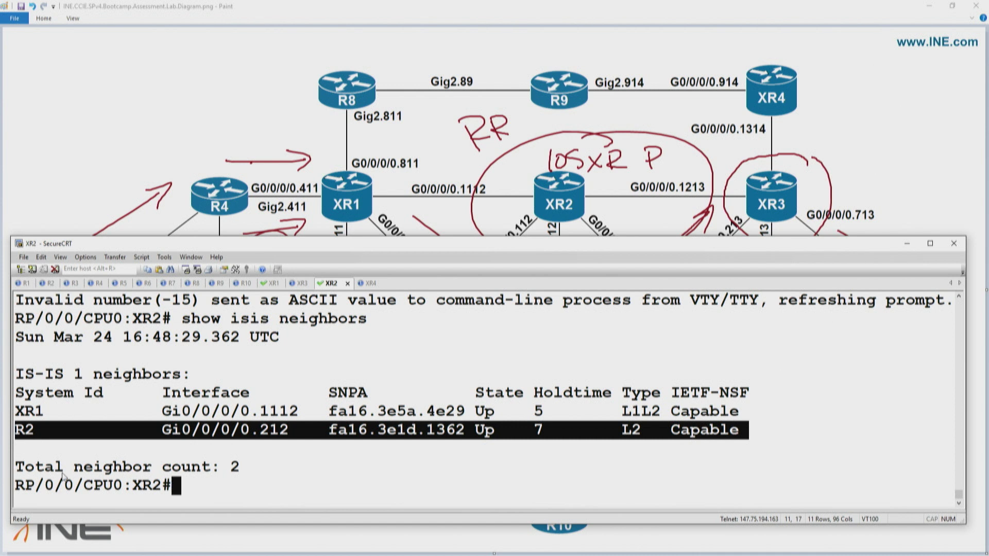
triple_click(66, 421)
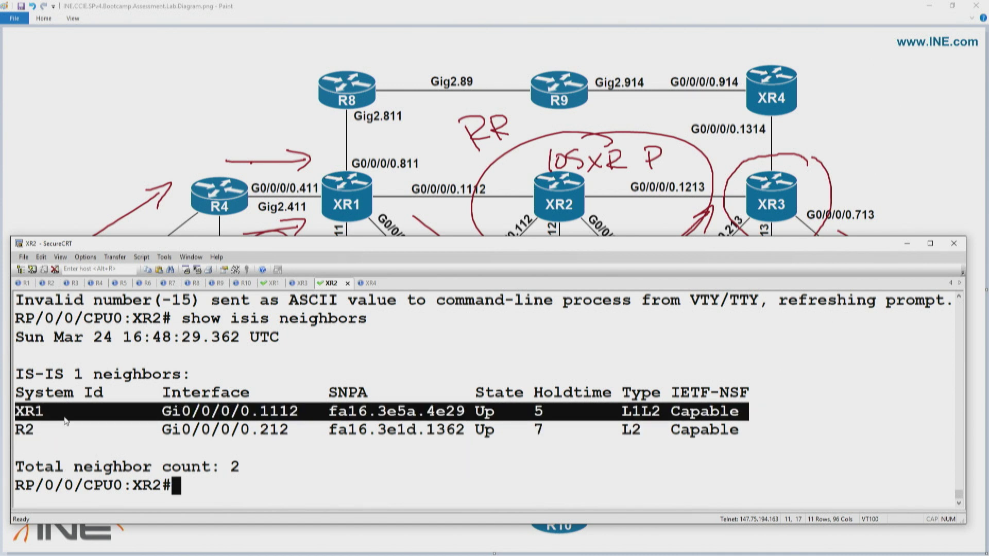
Run show ip ospf on XR2, quit its paged output, and list the OSPF neighbors with show ip ospf nei.
click(118, 429)
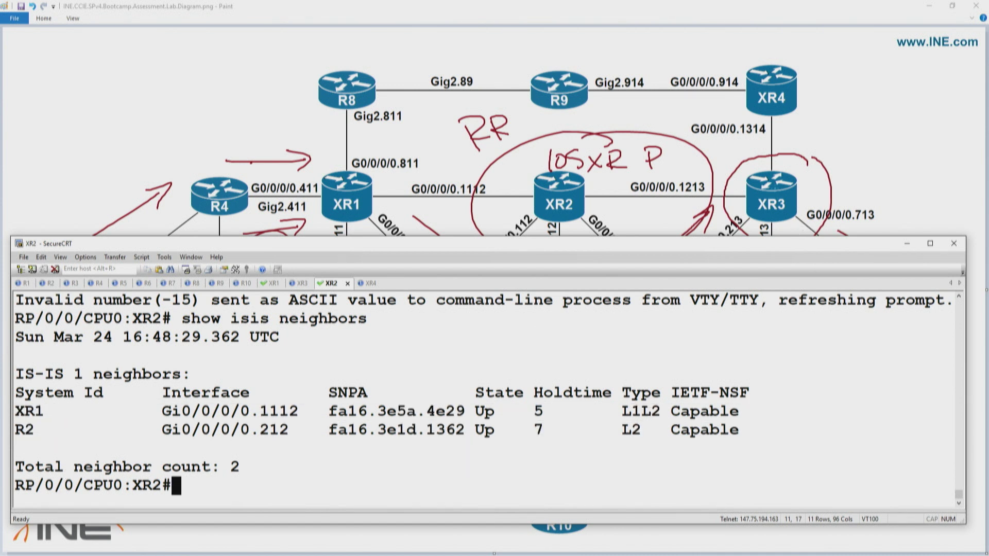
text(show ip ospf)
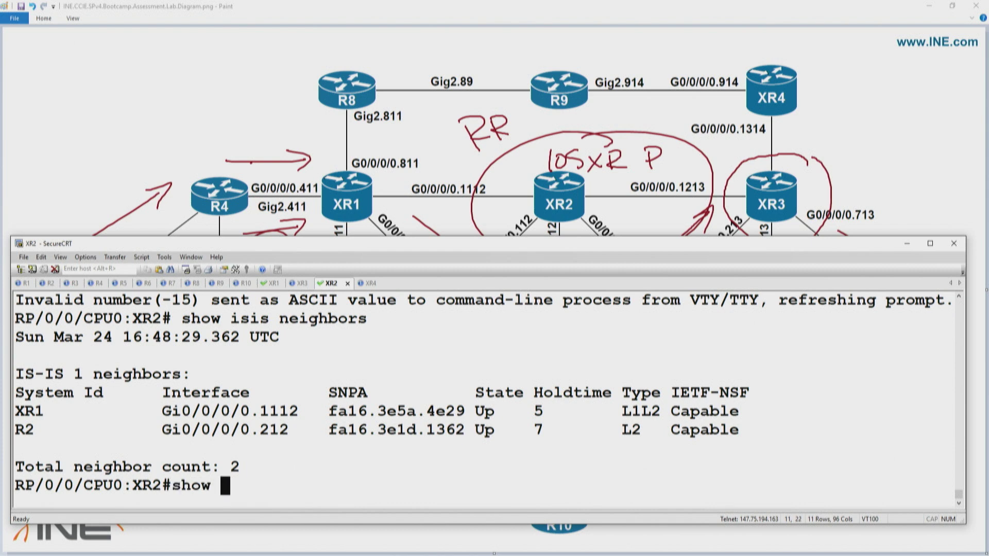
key(Return)
key(q)
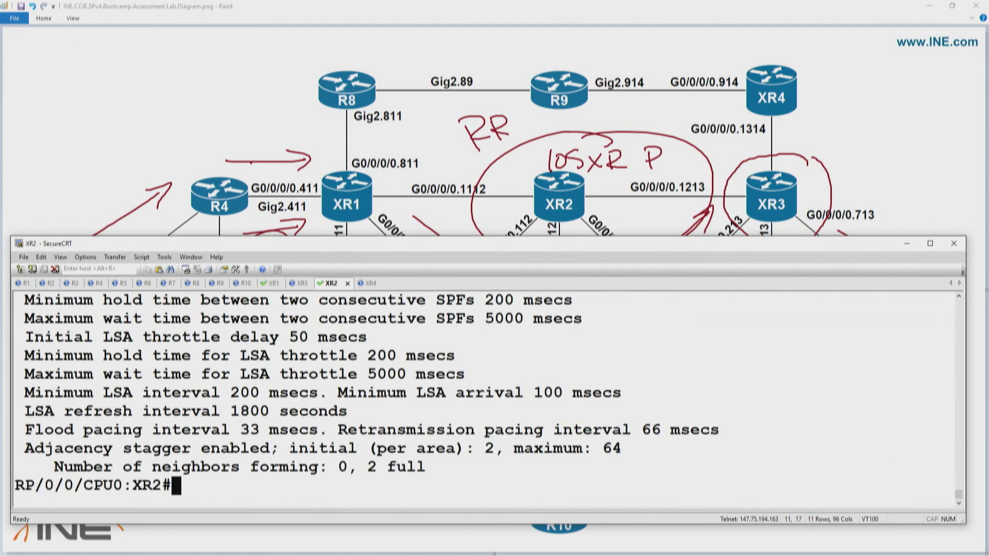
key(Up)
text(nie)
key(BackSpace)
key(BackSpace)
text(ei)
key(Return)
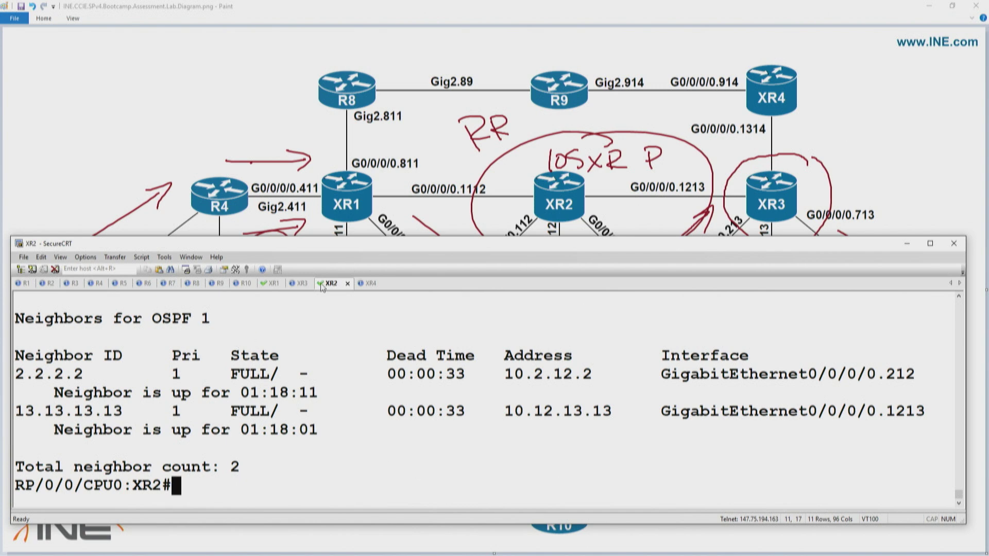
Switch to the XR3 session, maximize the terminal window, and get a clean command prompt.
drag(303, 283, 337, 284)
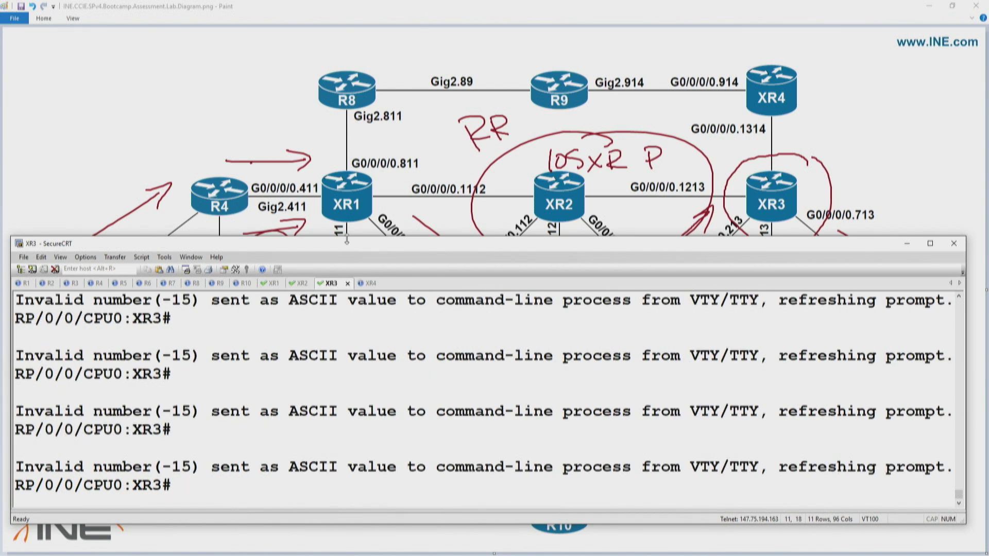
double_click(347, 240)
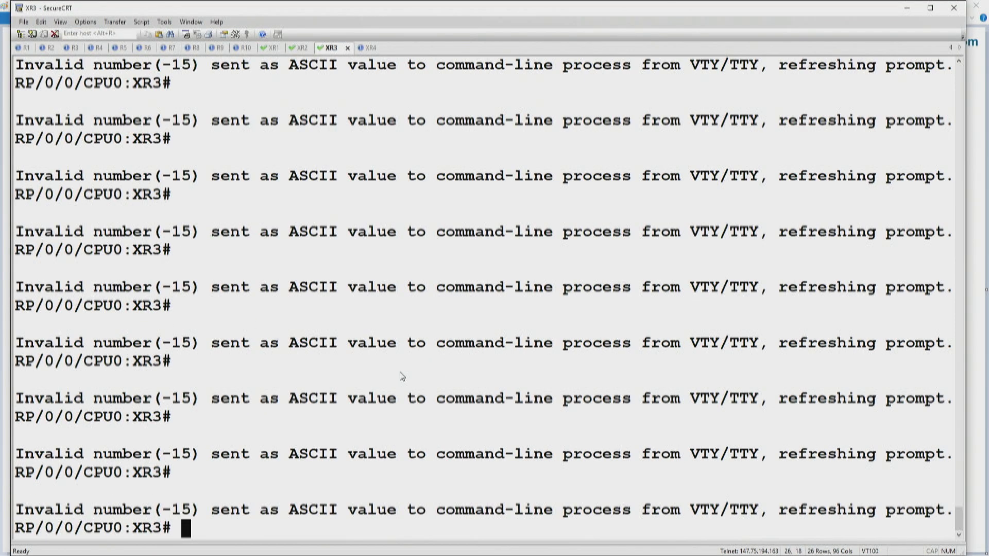
click(930, 7)
key(Return)
Display XR3's running configuration with sh run, paging through to the end.
text(s)
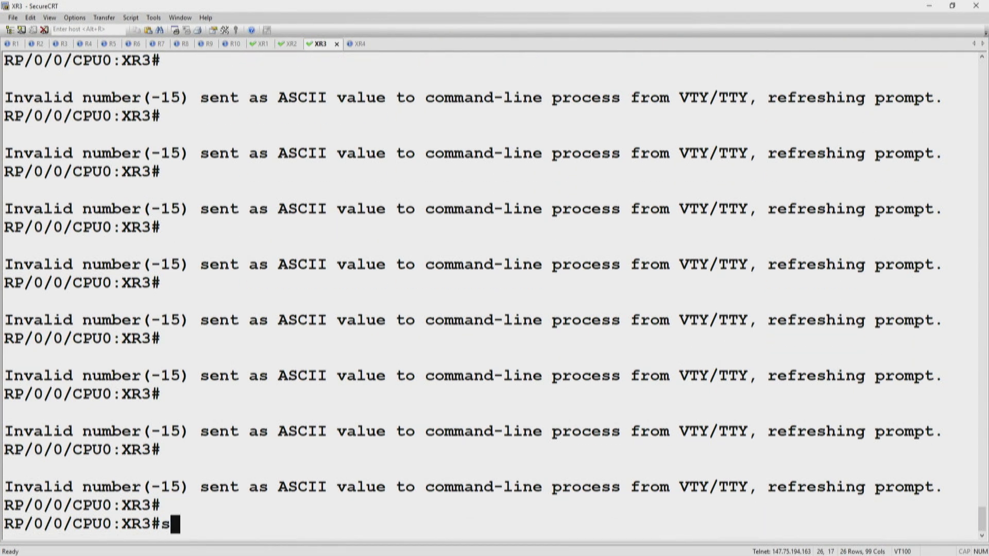
text(h run)
key(Return)
key(space)
key(space)
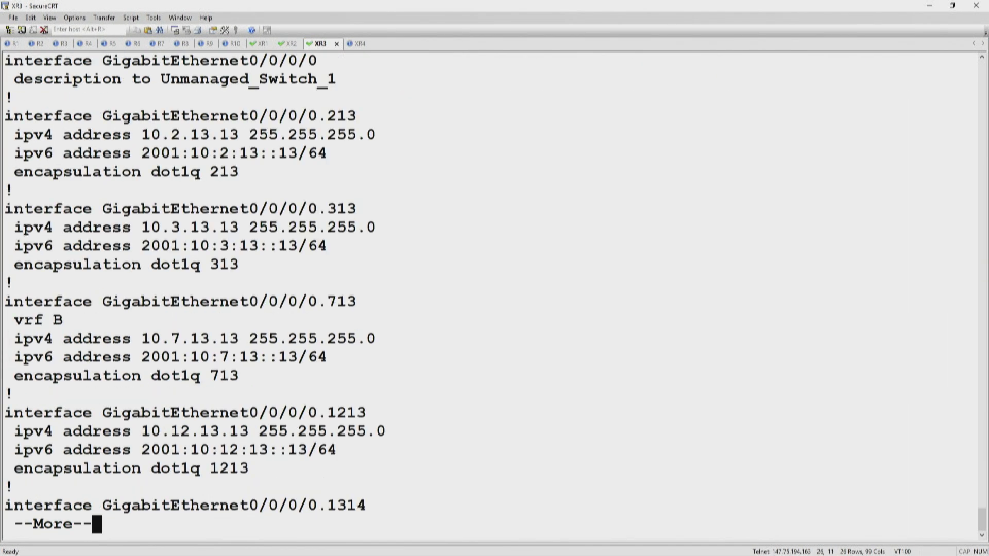
key(space)
key(space)
key(space)
key(space)
key(space)
key(space)
key(space)
key(space)
key(space)
key(space)
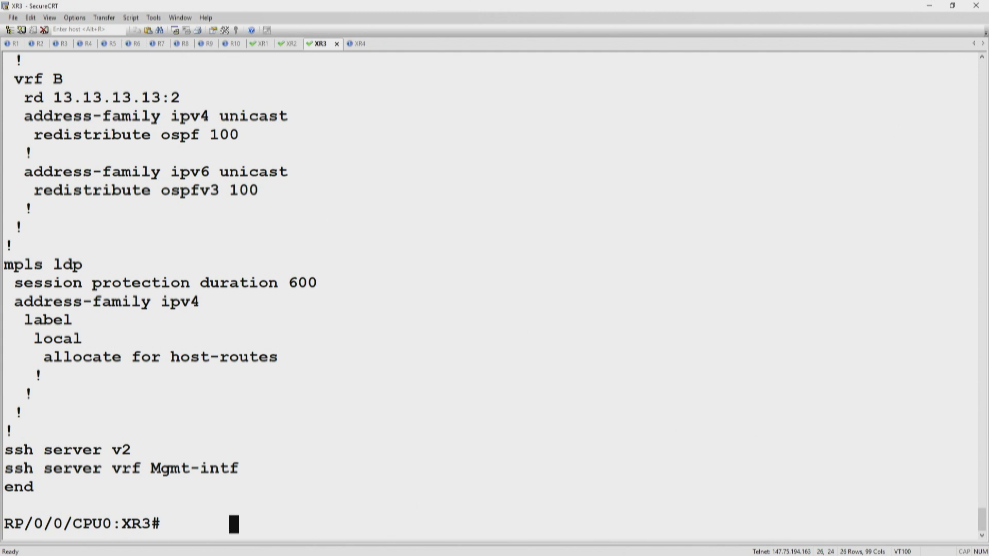
Find the vrf B definition in XR3's configuration and highlight its name and IPv4 import route-target 2:2.
scroll(341, 131, up, 20)
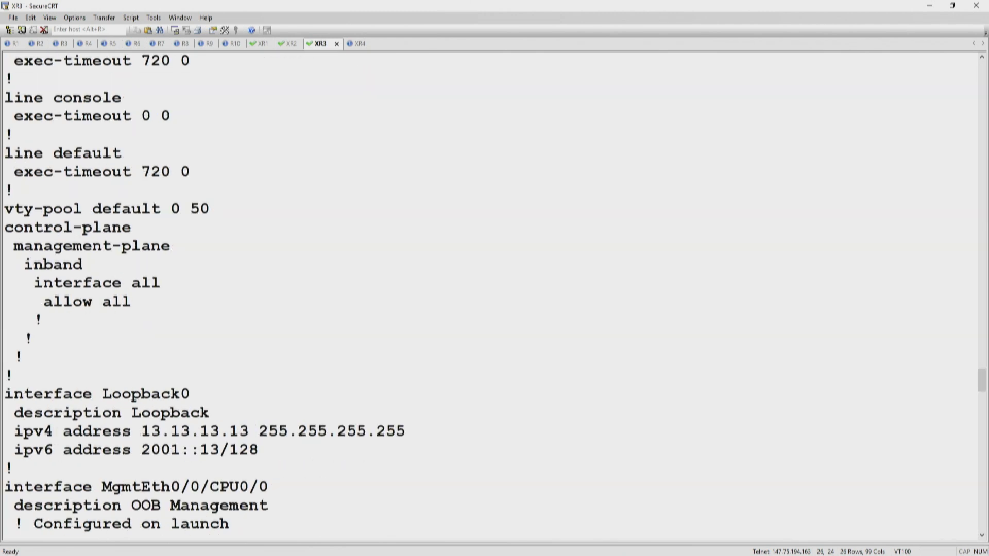
scroll(331, 166, down, 7)
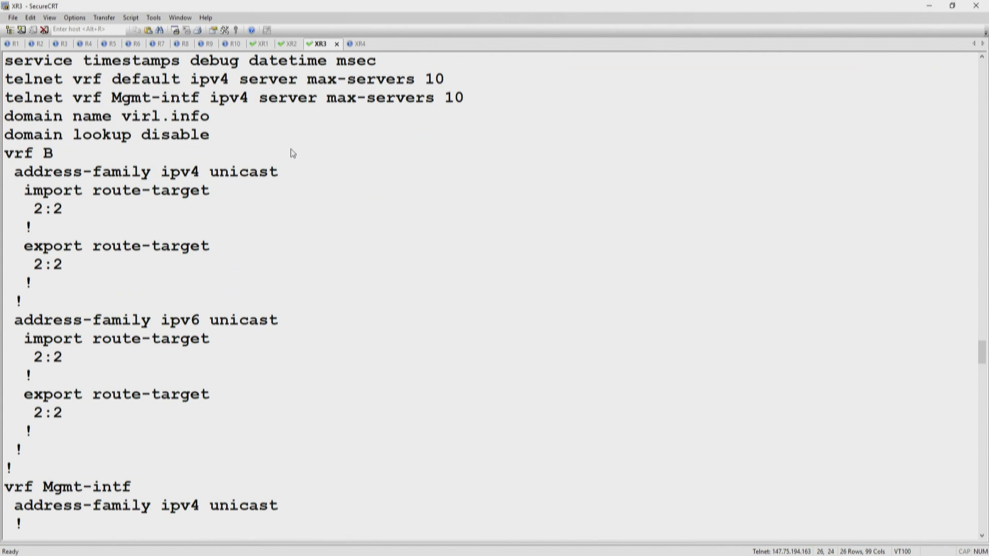
drag(12, 161, 135, 265)
drag(48, 155, 48, 155)
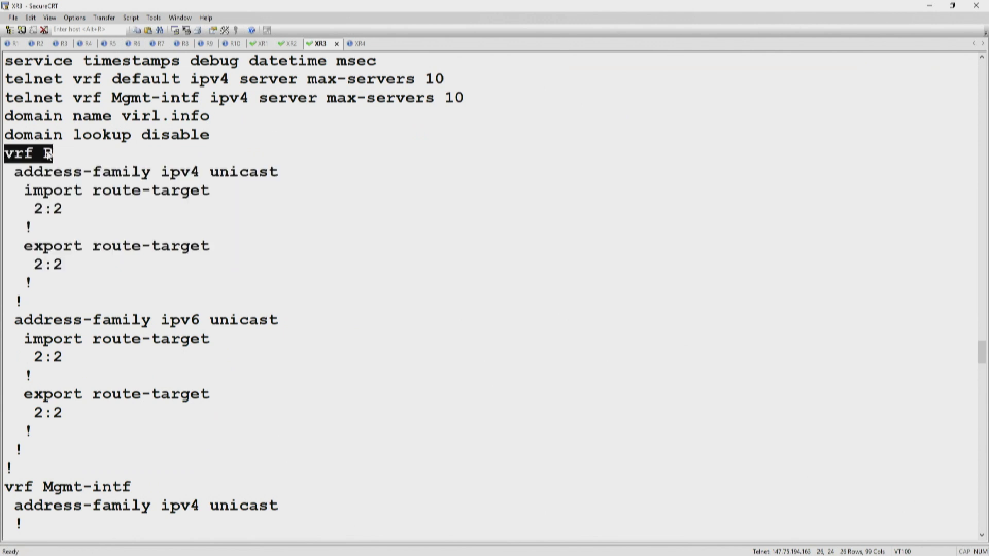
double_click(48, 209)
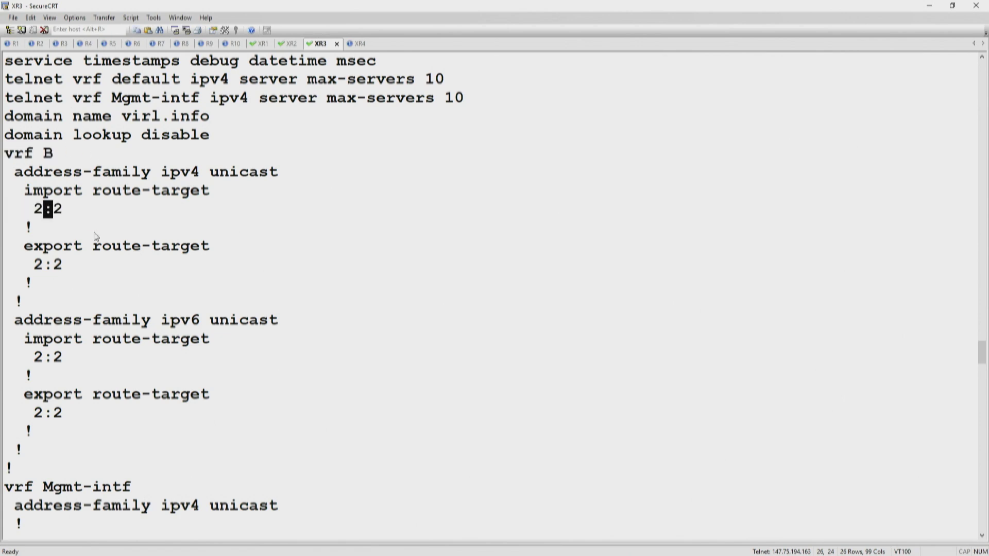
triple_click(51, 211)
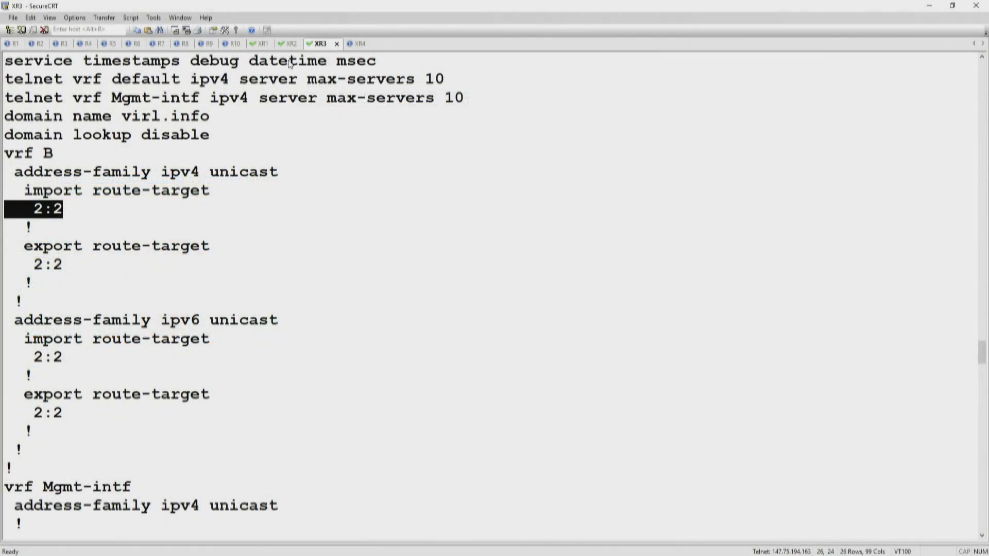
Display XR1's running configuration with sh run and highlight the vrf B IPv4 import and export route-targets.
click(270, 46)
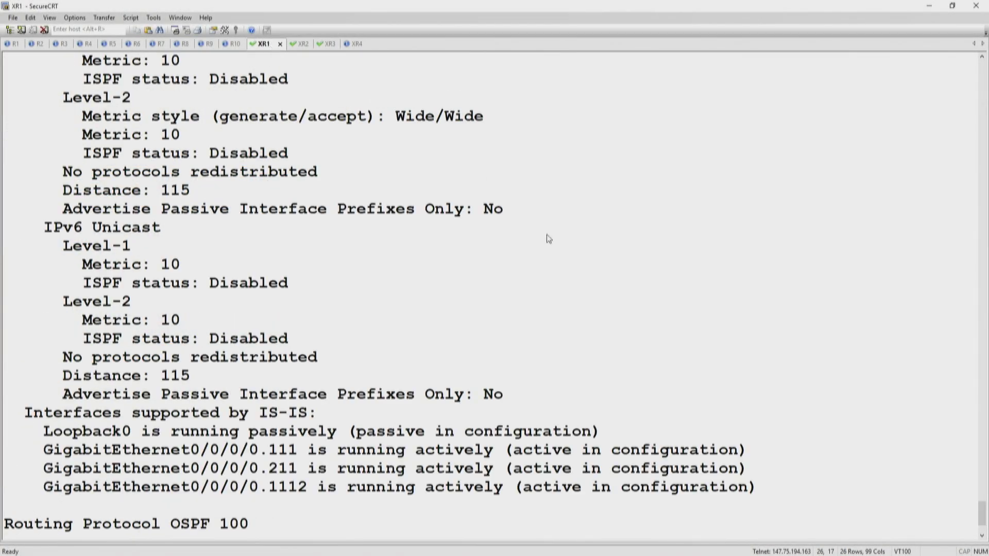
key(Return)
text(sh run)
key(Return)
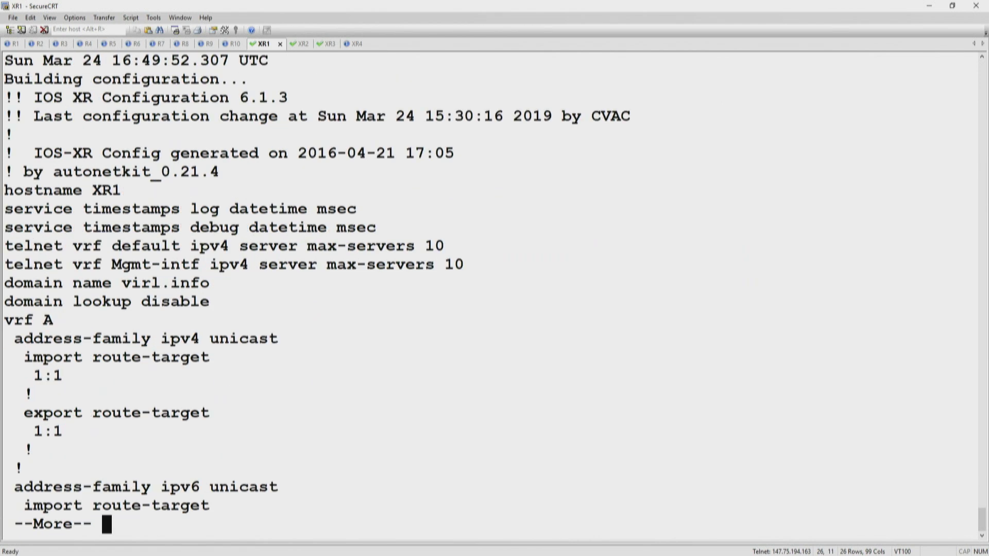
key(space)
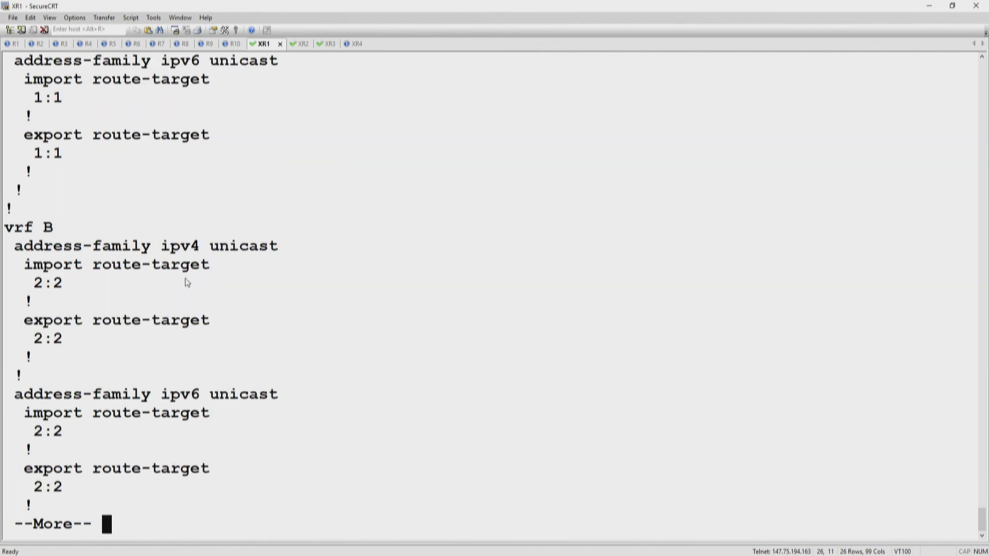
drag(5, 225, 205, 371)
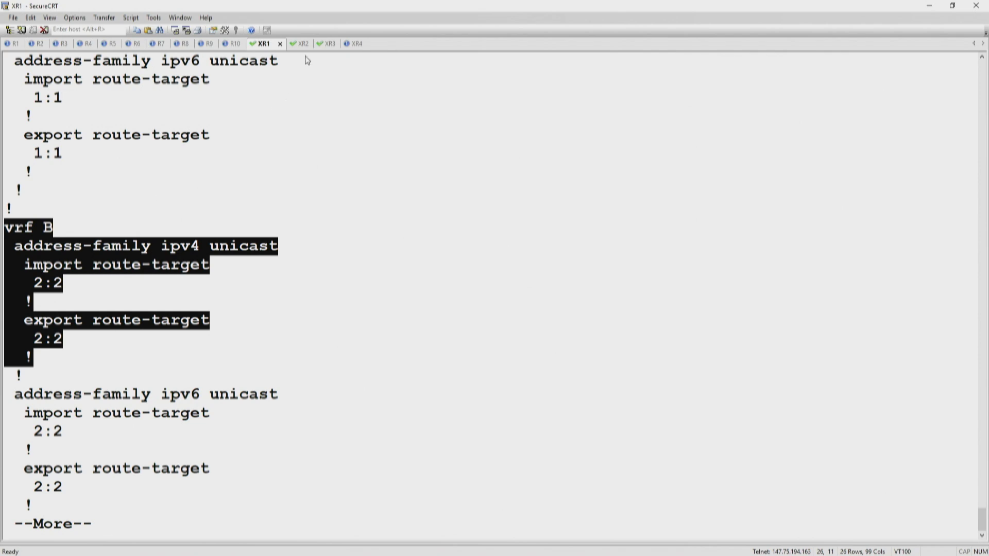
Return to XR3's configuration and highlight vrf B and the IPv4 and IPv6 addresses under GigabitEthernet0/0/0/0.713.
click(326, 45)
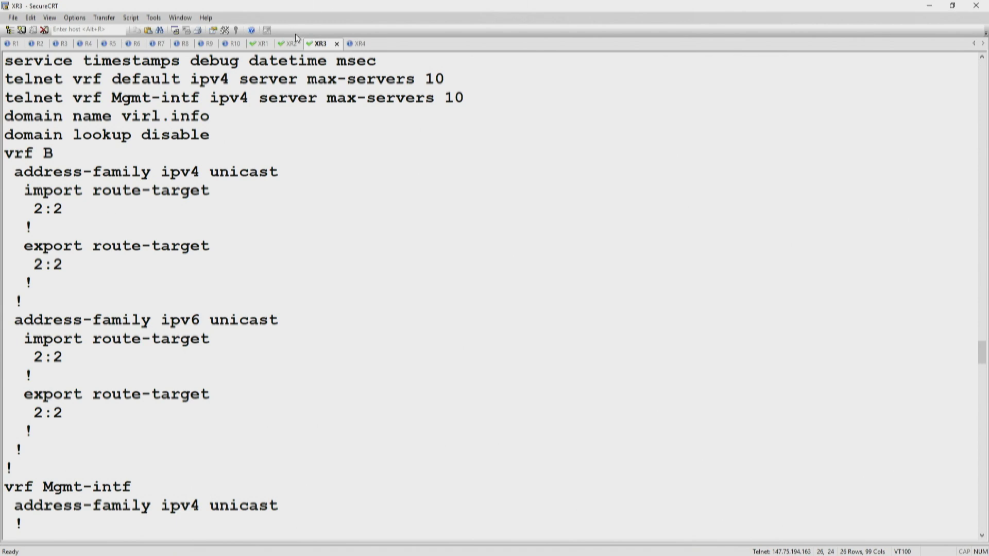
scroll(140, 283, down, 12)
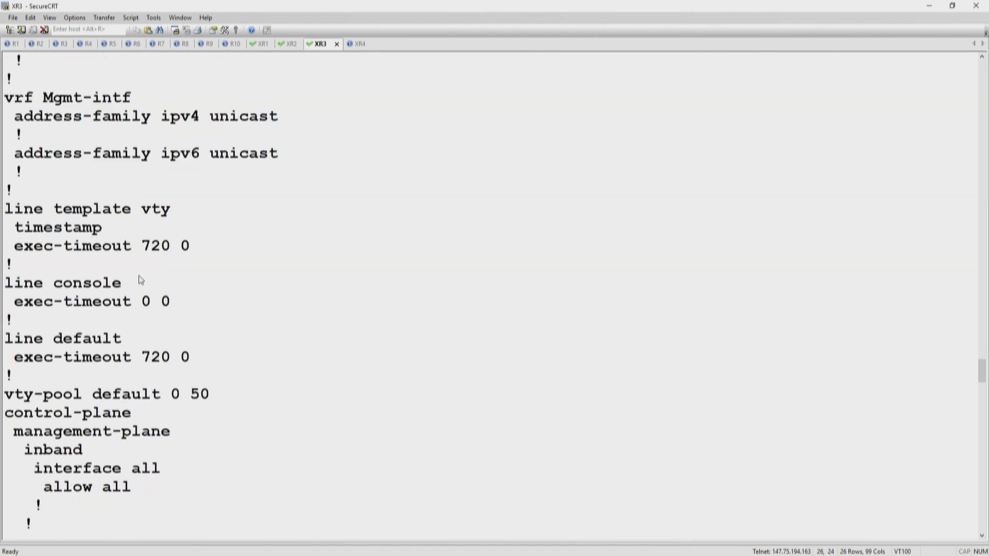
scroll(139, 280, down, 7)
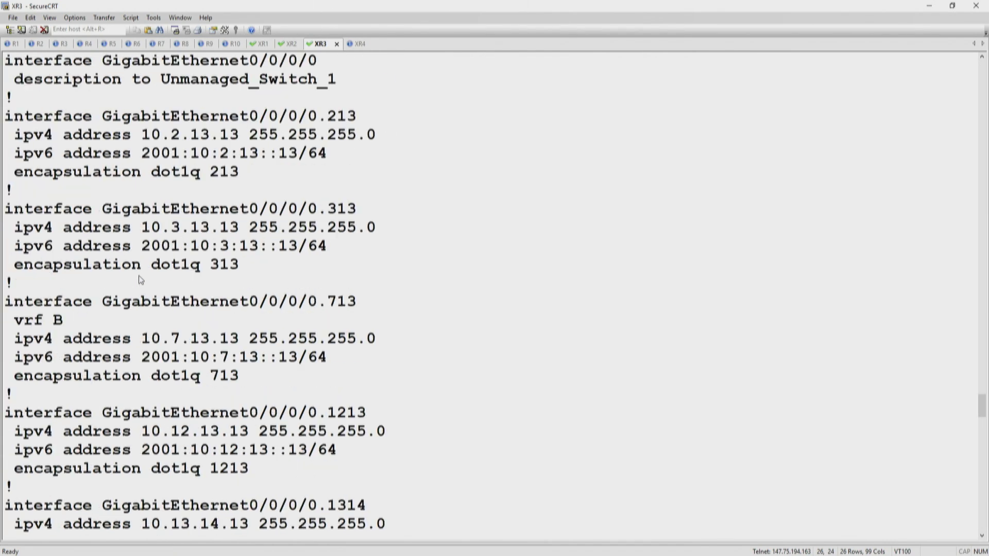
scroll(188, 182, down, 1)
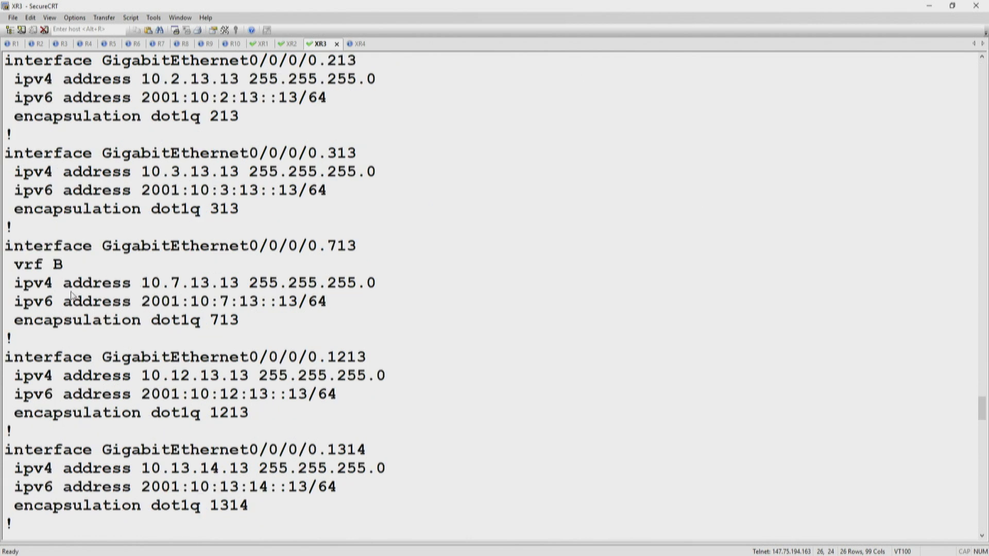
drag(19, 266, 73, 265)
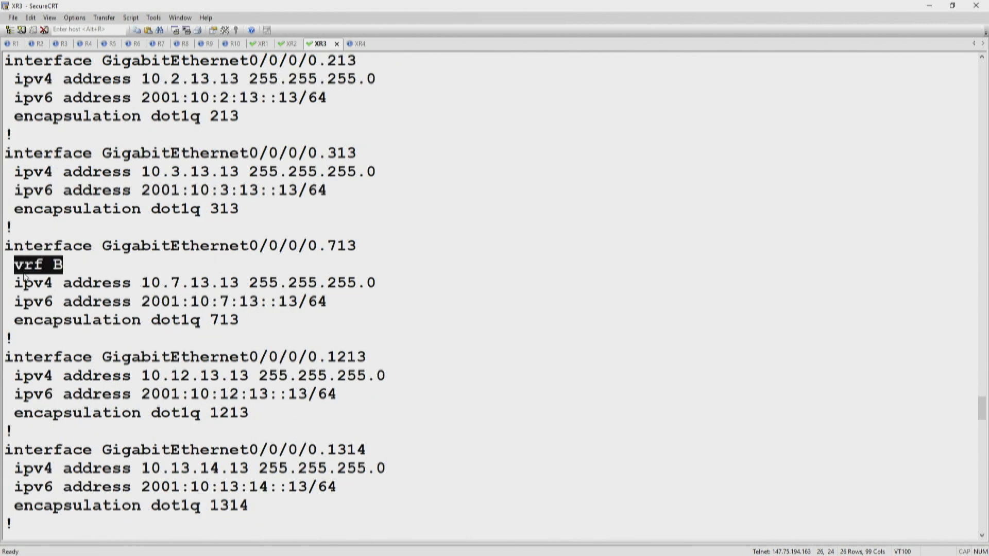
drag(6, 283, 472, 306)
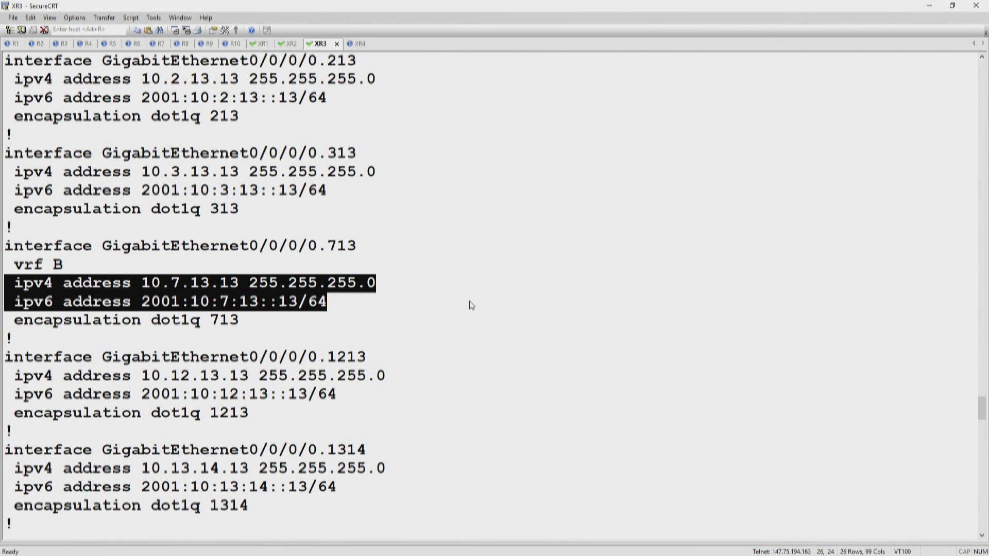
Highlight router ospf 1, its GigabitEthernet interfaces, and the mpls ldp auto-config line in XR3's configuration.
scroll(384, 280, down, 6)
scroll(279, 267, down, 6)
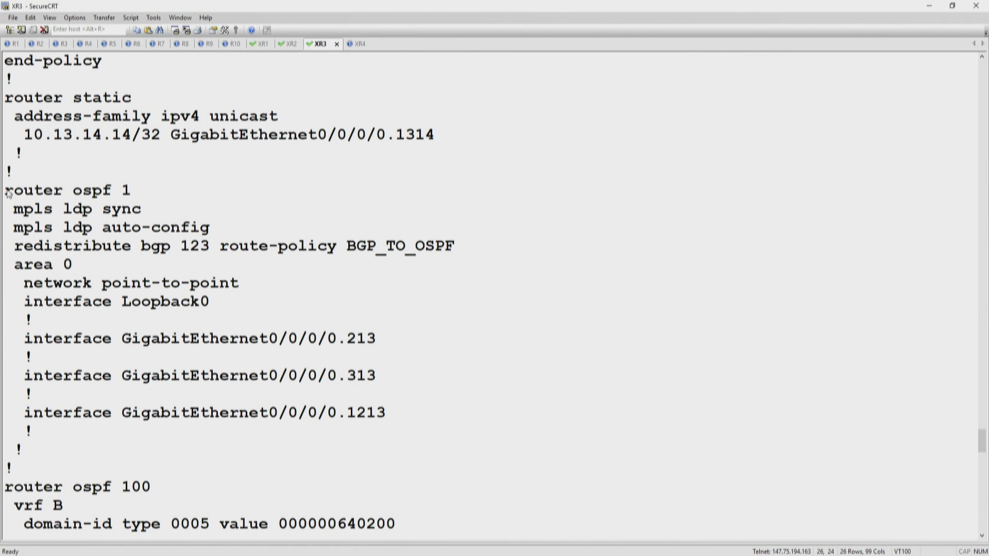
drag(6, 192, 160, 195)
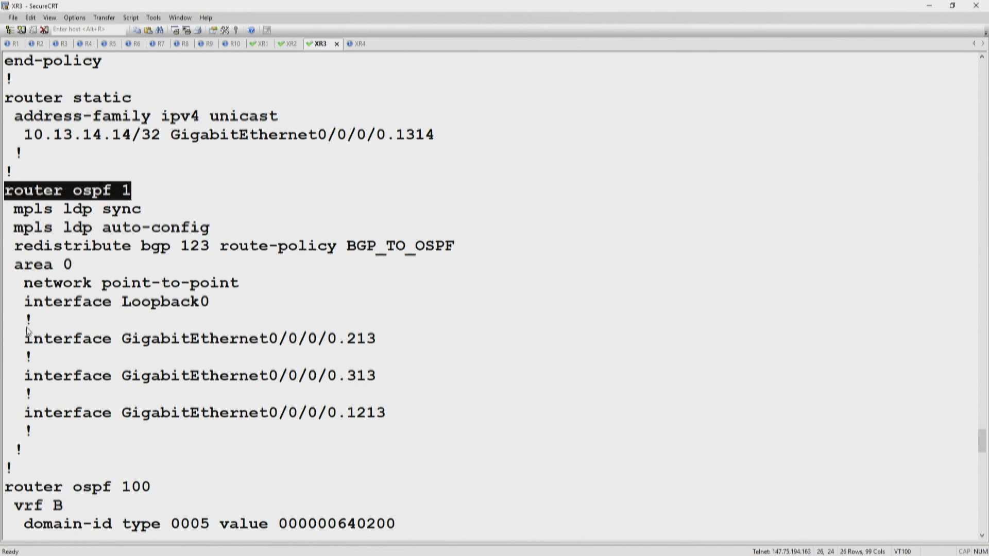
drag(19, 337, 462, 452)
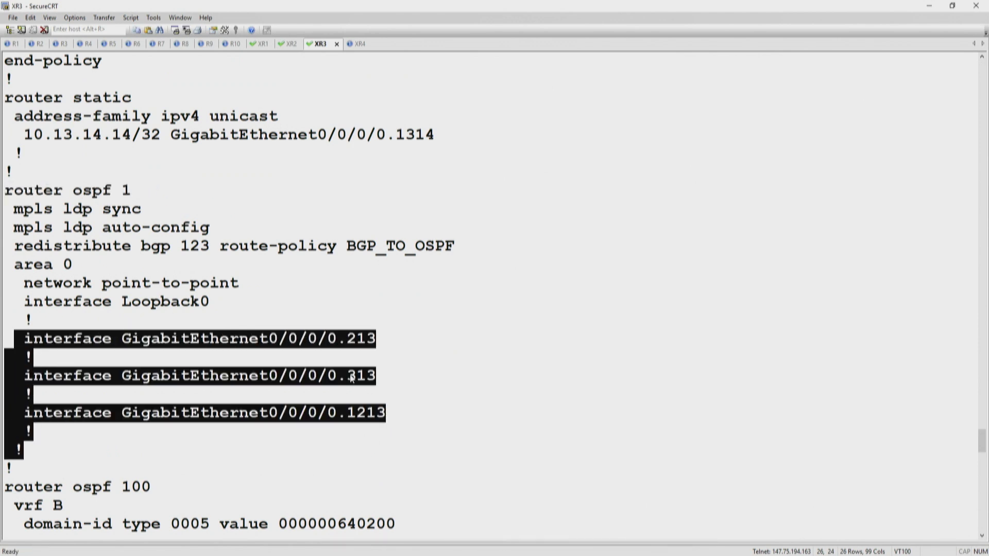
click(94, 213)
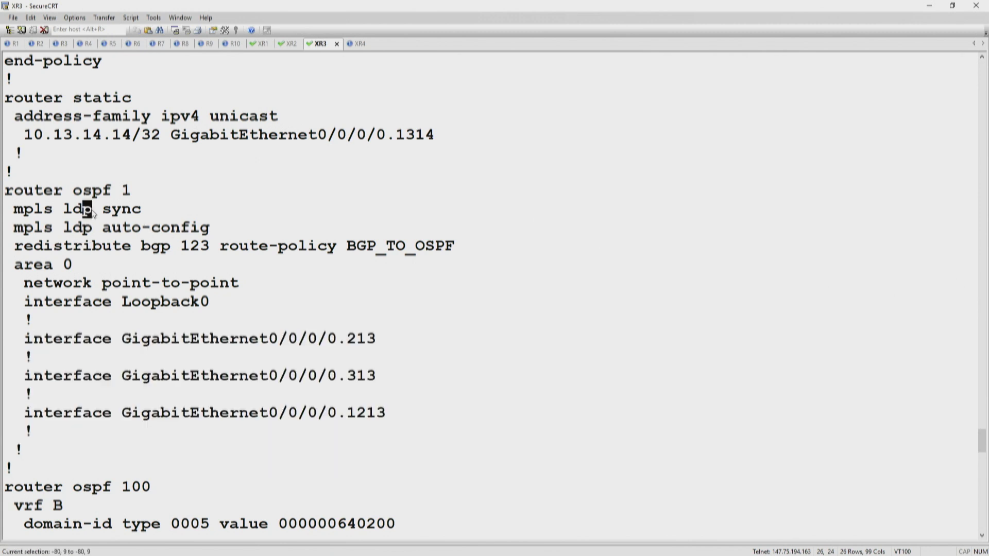
drag(99, 229, 215, 230)
click(19, 229)
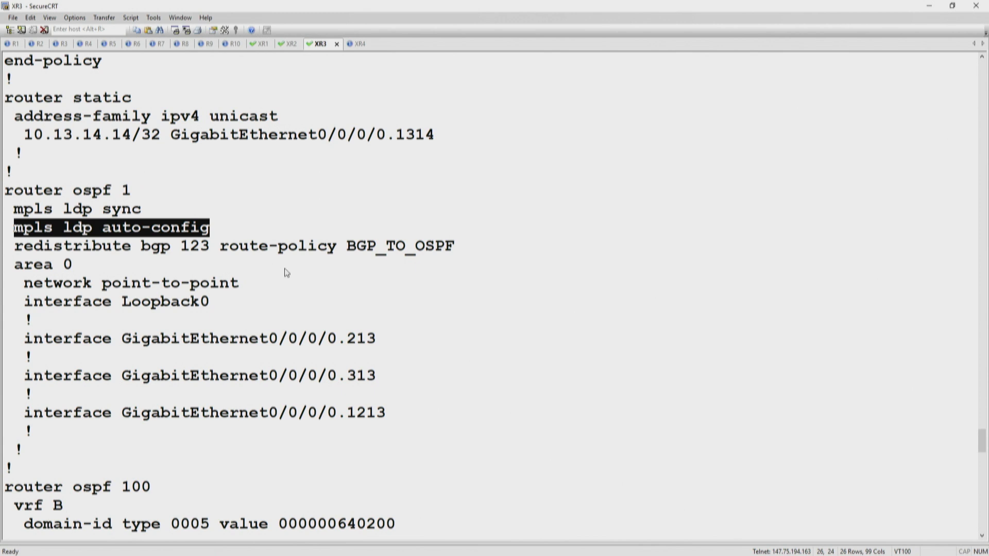
List XR3's OSPF neighbors with show ip ospf nei.
scroll(287, 273, down, 8)
text(show ip os)
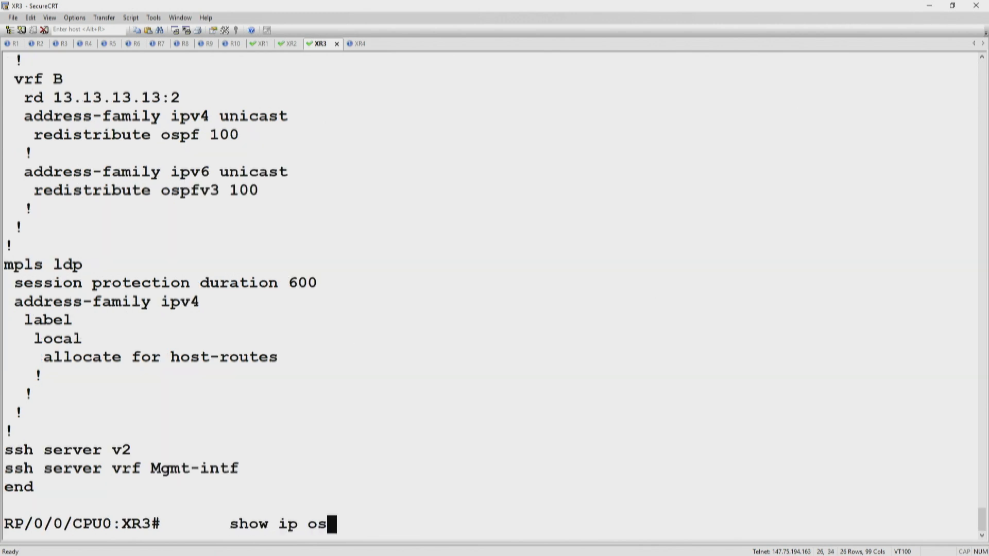
text(pf nei)
key(Return)
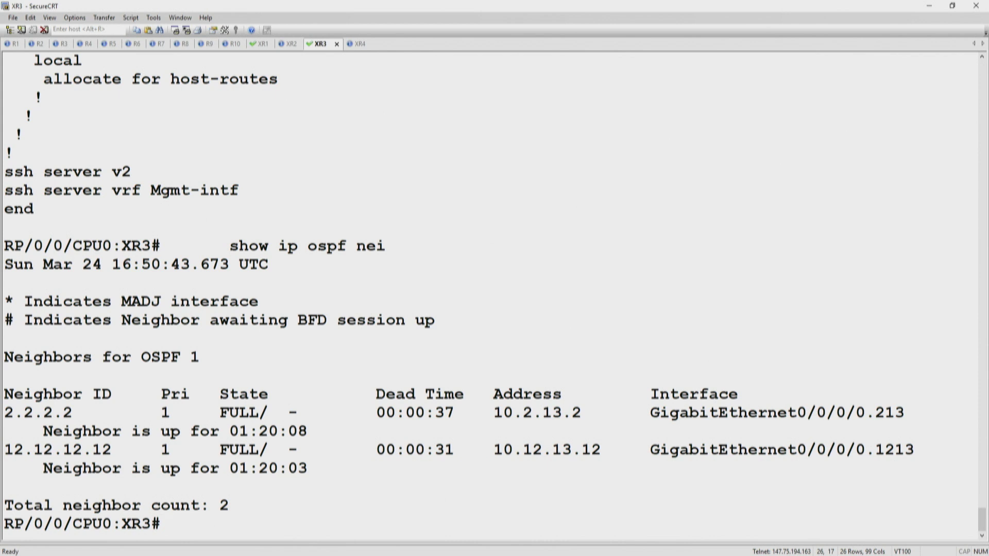
Run show mpls ldp nei on XR3, then filter it to the peer identifiers with | in Id.
text(show mpls ldp nei)
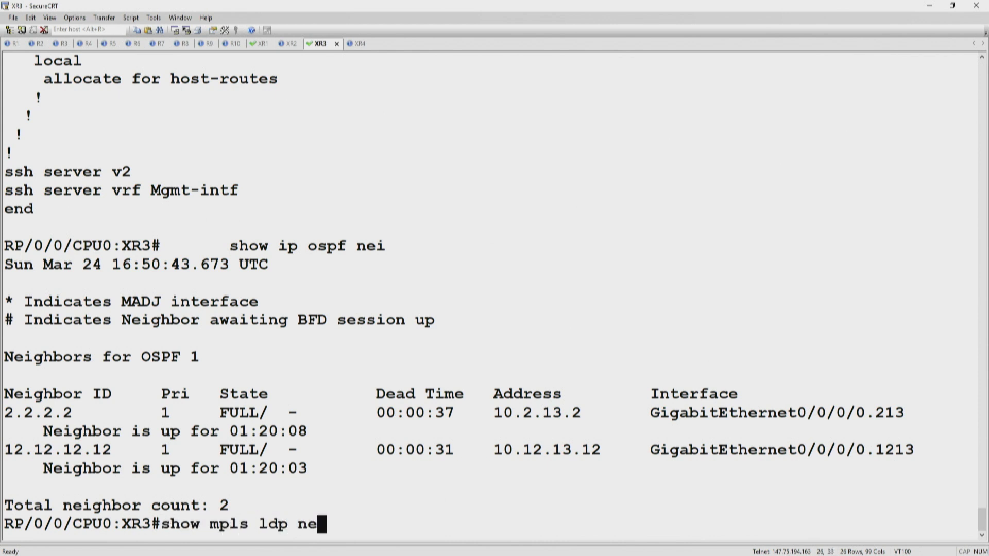
key(Return)
key(q)
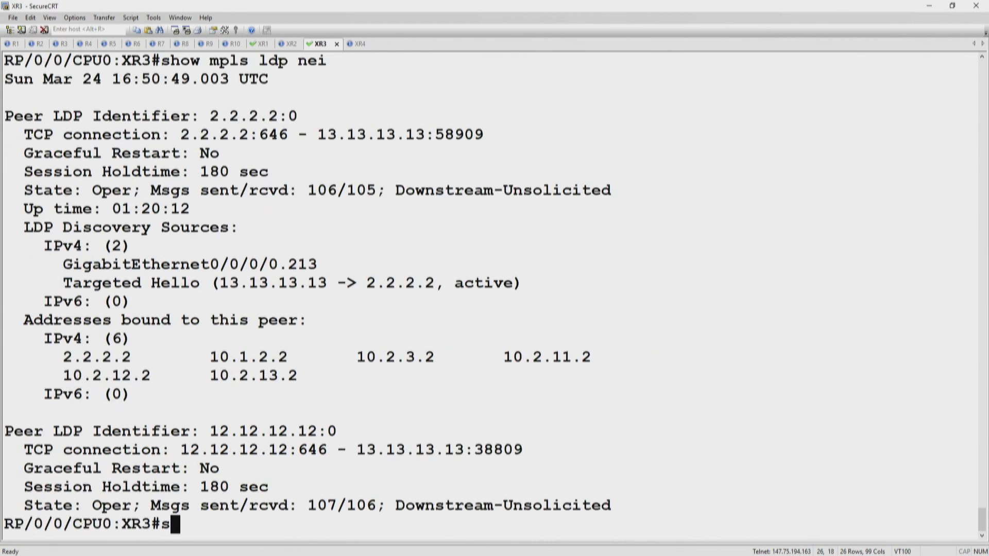
key(Up)
text(| in Id)
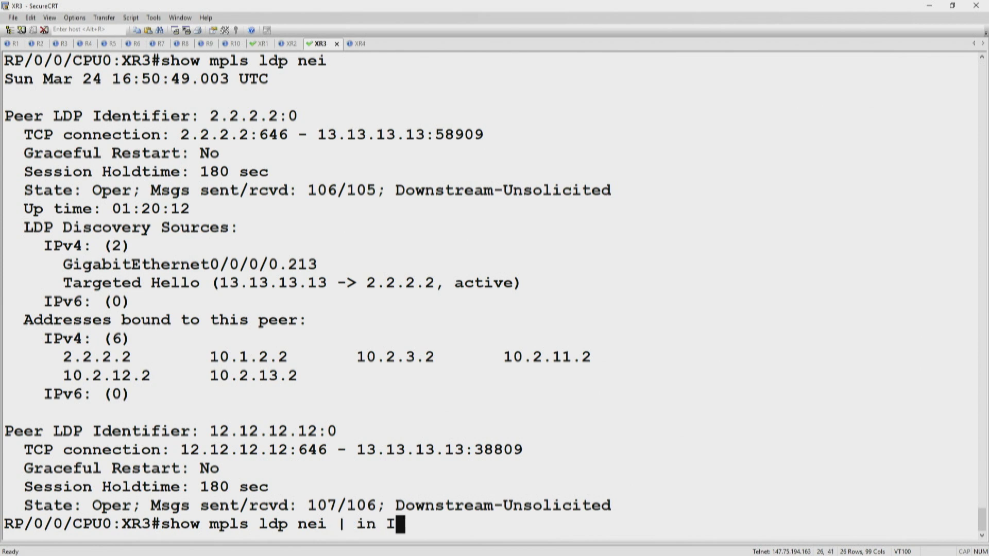
key(Return)
List XR3's OSPF neighbors again with show ip ospf nei.
key(Up)
key(Up)
key(BackSpace)
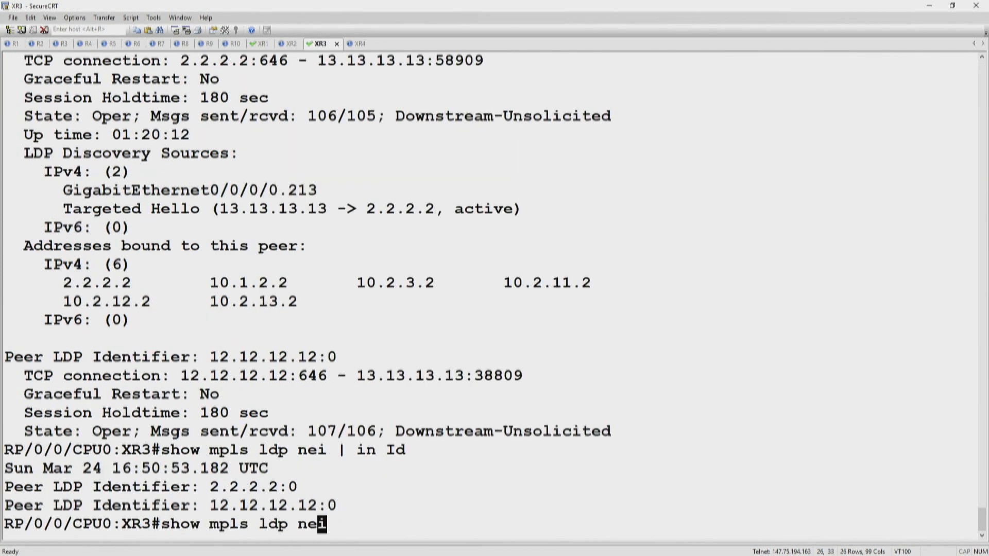
key(ctrl+u)
text(show ip ospf nei)
key(Return)
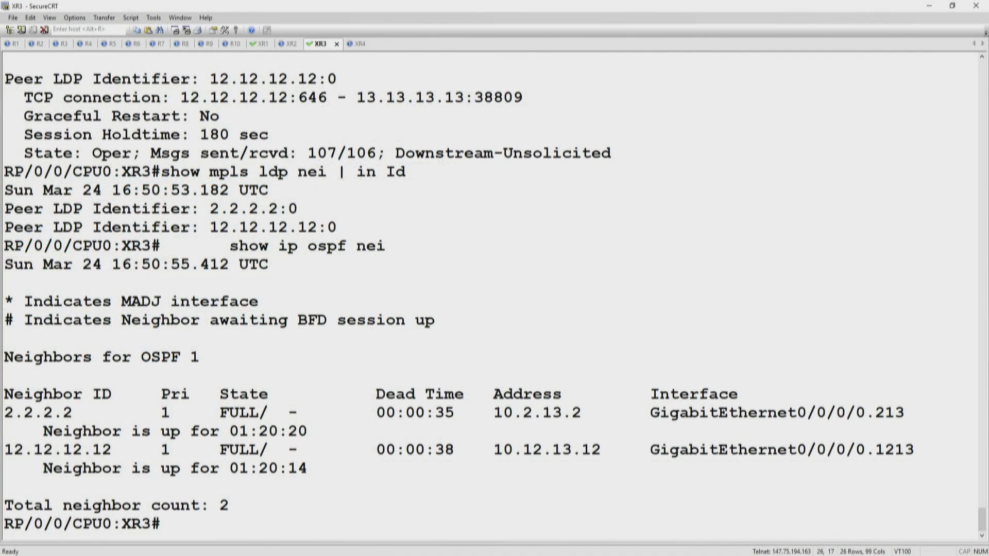
Display XR3's full routing table with show ip route and highlight its route codes and prefixes from 10.1.2.0/24 to 14.14.14.14/32.
text(show ip route)
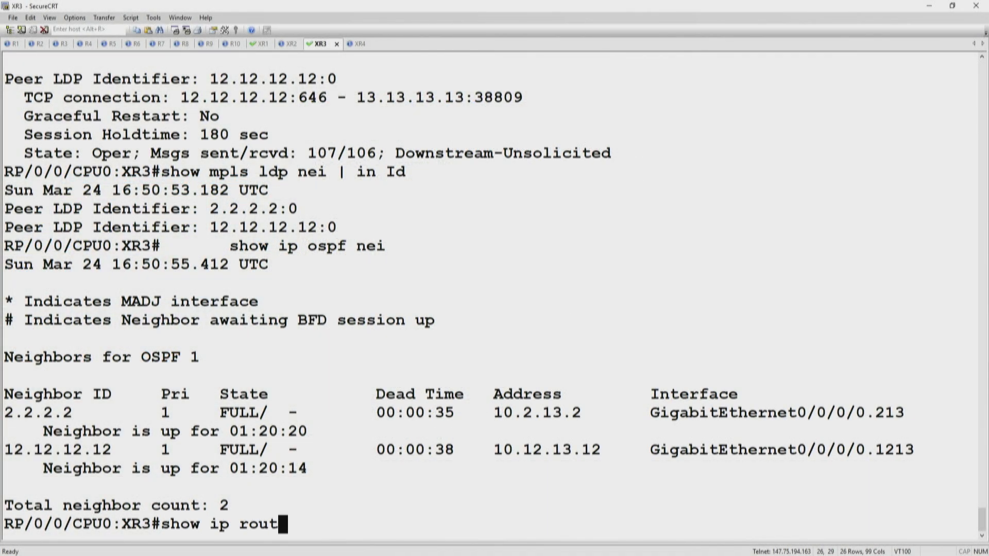
key(Return)
key(space)
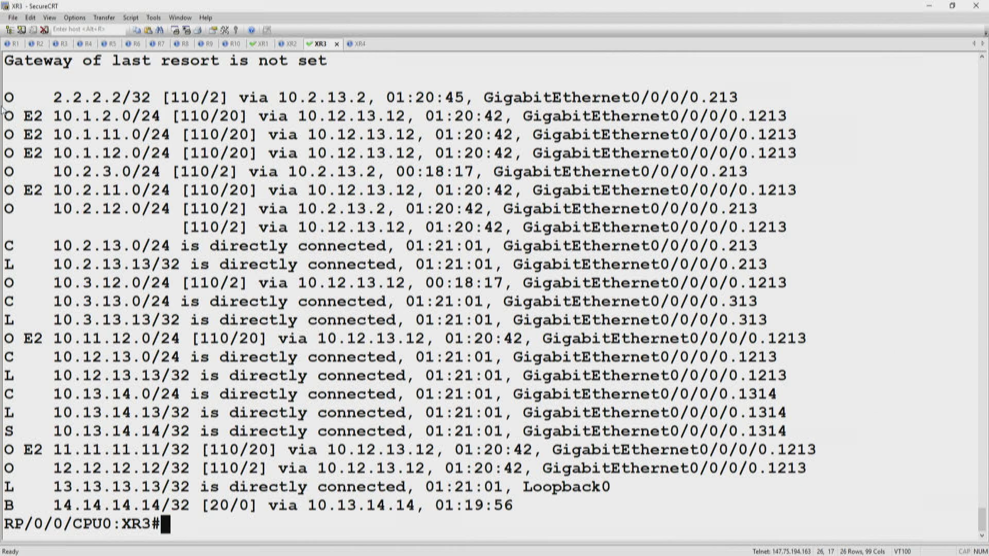
drag(3, 110, 197, 506)
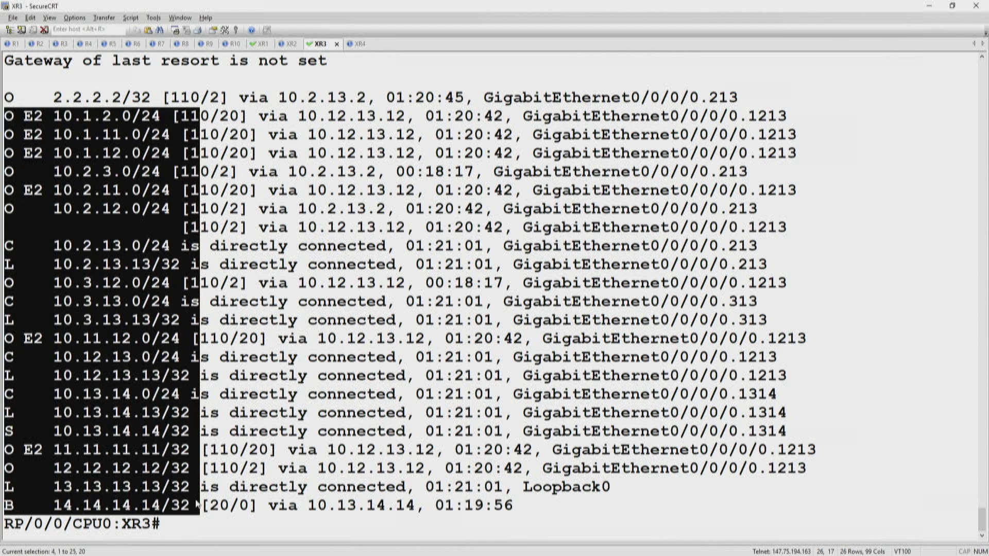
Display XR3's label forwarding table with show mpls forwarding.
text(show mpls)
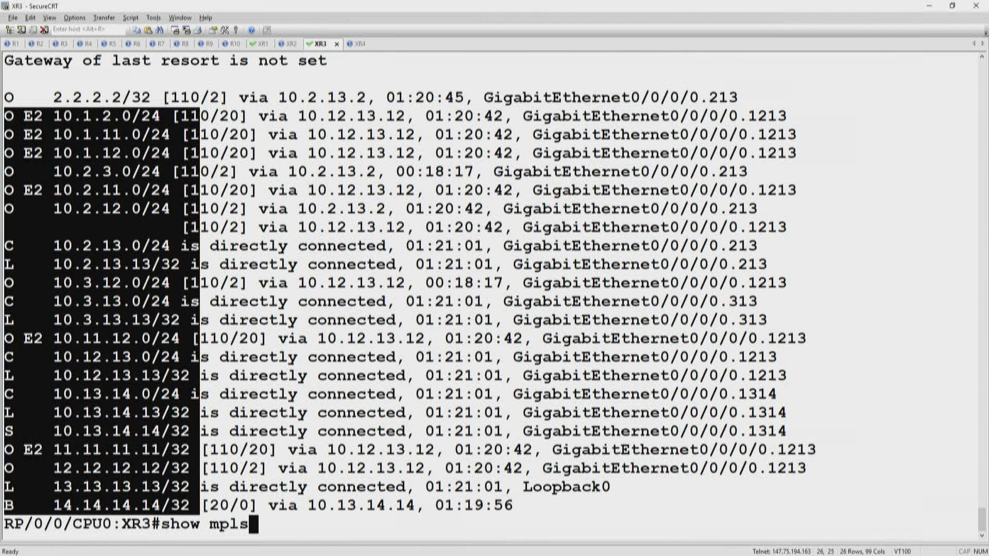
text( forwarding)
key(Return)
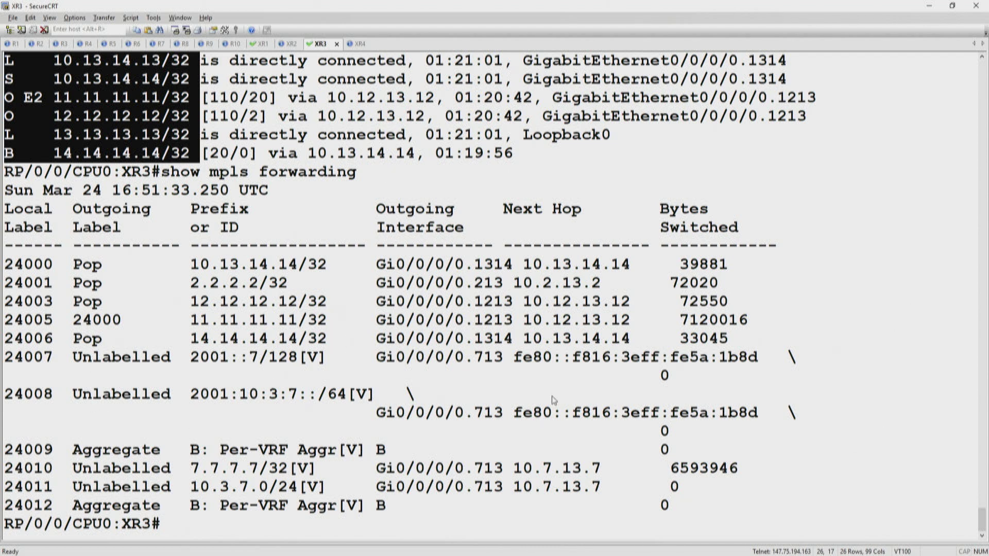
Page through XR3's running configuration to its end and highlight the mpls ldp block through allocate for host-routes.
text(sh run)
key(Return)
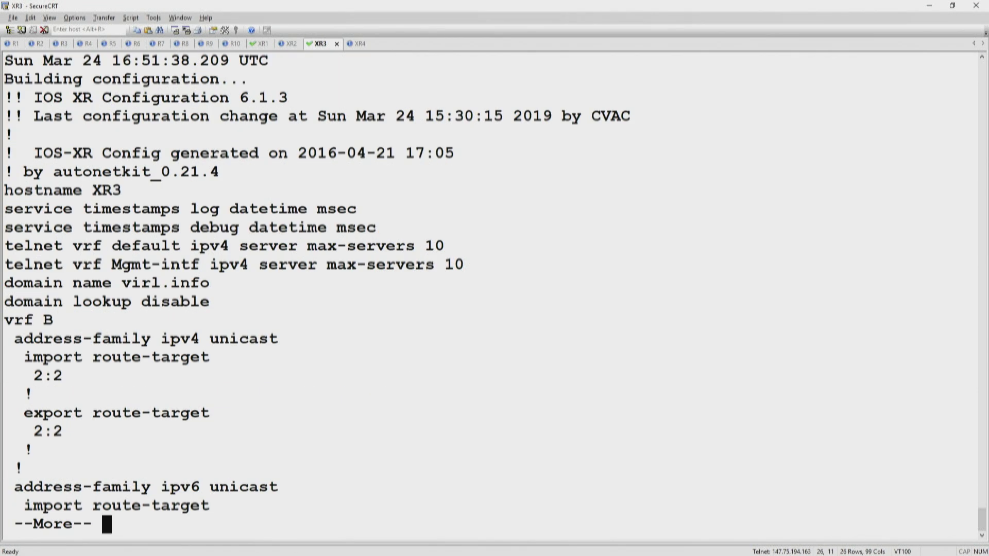
key(space)
key(space)
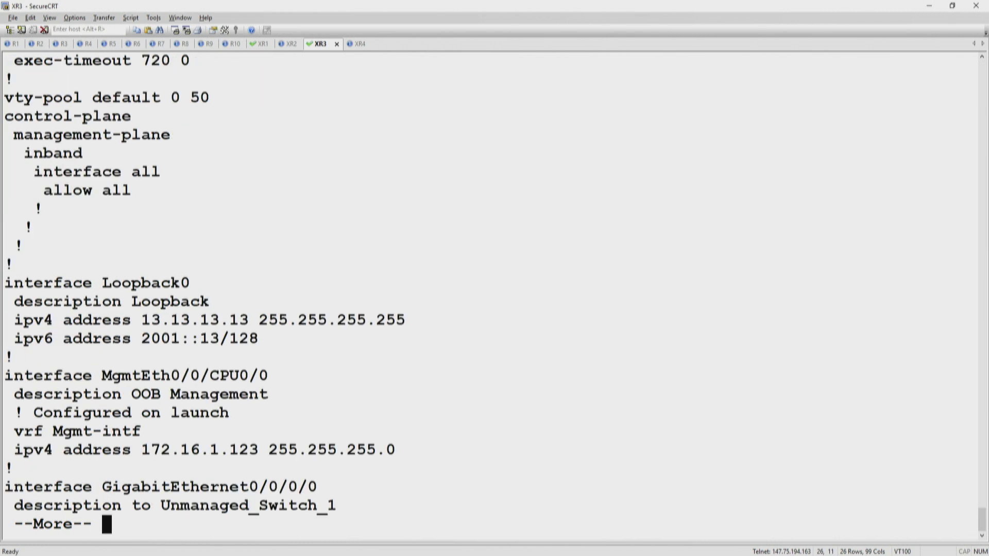
key(space)
key(space)
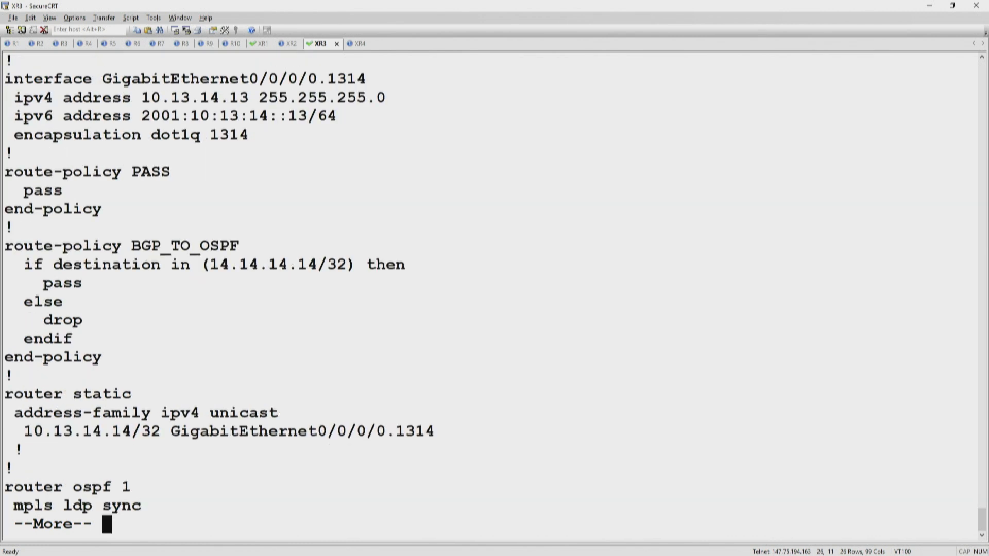
key(space)
key(space)
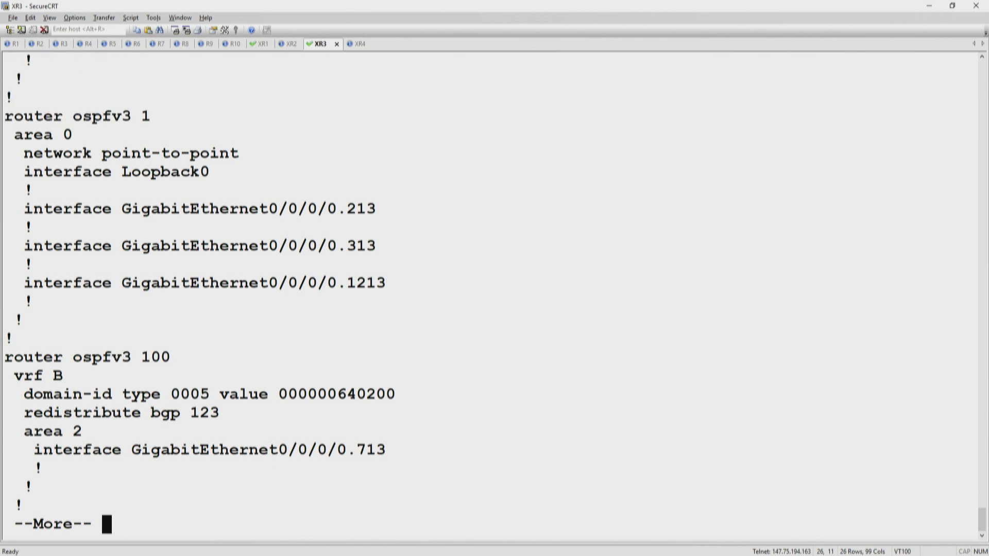
key(space)
key(space)
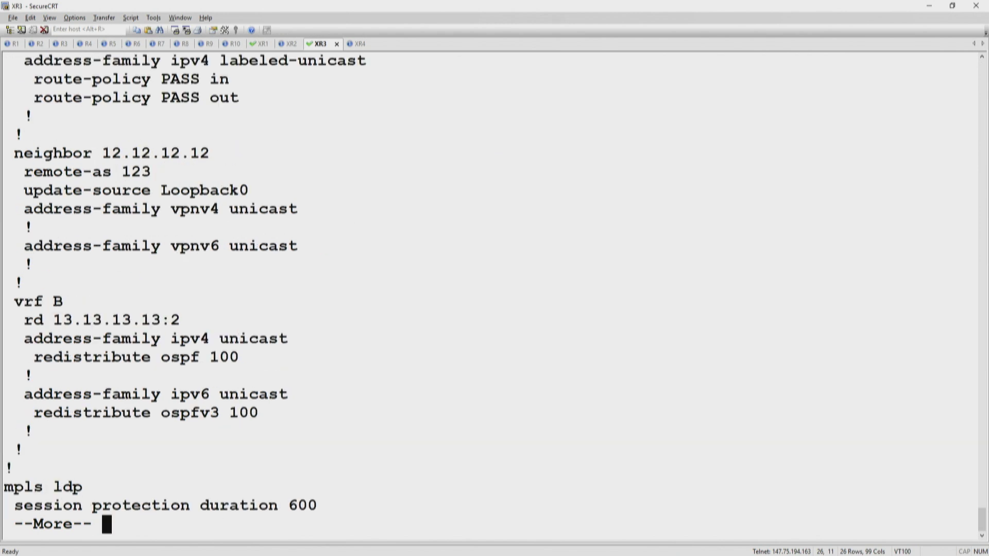
key(space)
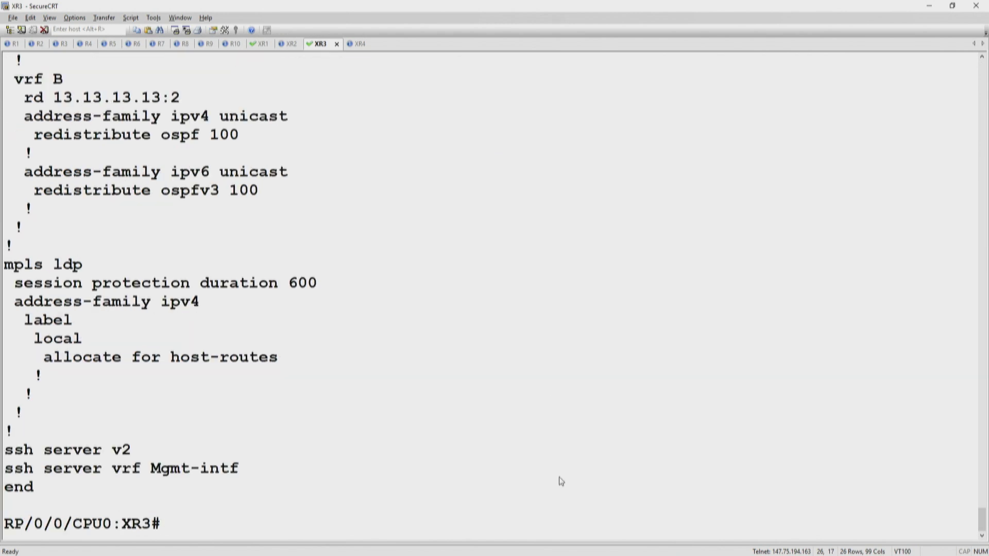
drag(292, 360, 5, 264)
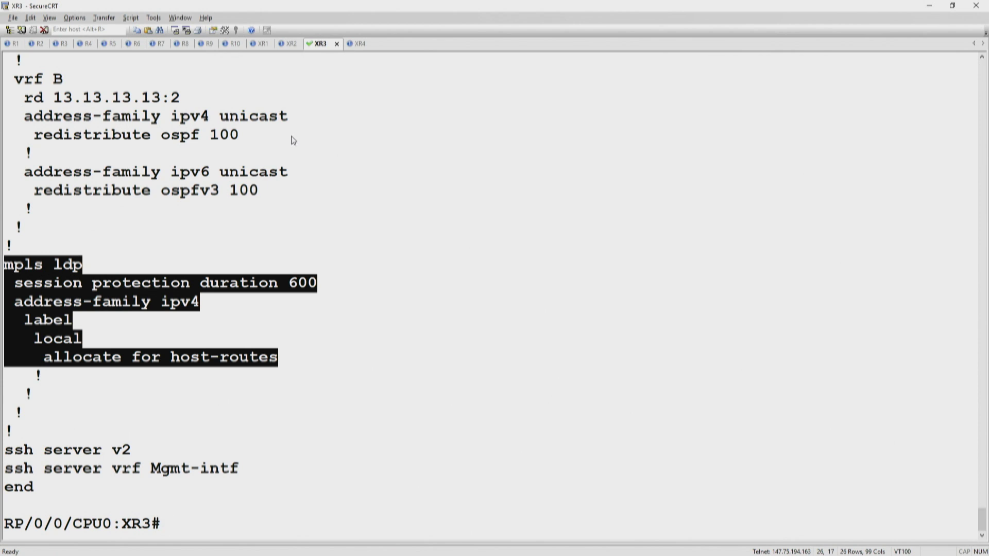
Filter XR3's routing table to host routes with show ip route | in /32.
text(hso wip ro)
key(ctrl+u)
text(show ip r)
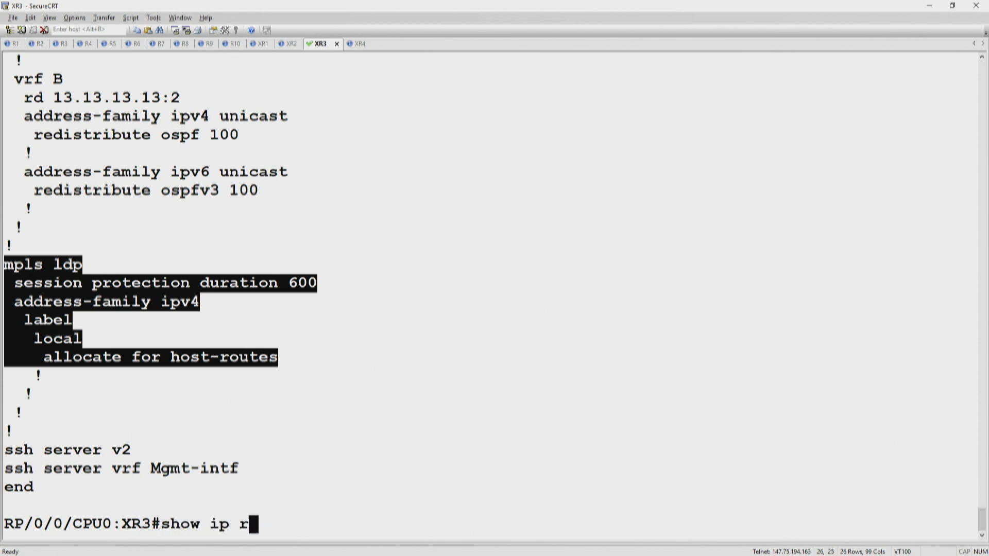
text(oute | i)
key(BackSpace)
key(BackSpace)
key(BackSpace)
key(BackSpace)
text(ip route |)
key(BackSpace)
key(BackSpace)
key(BackSpace)
key(BackSpace)
key(BackSpace)
key(BackSpace)
key(BackSpace)
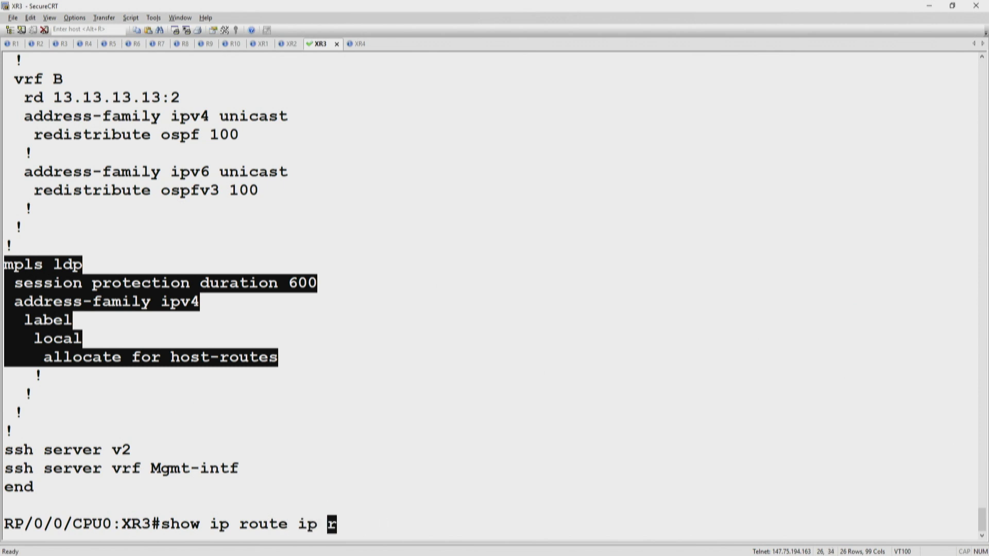
key(BackSpace)
key(BackSpace)
key(BackSpace)
text(| in /32)
key(Return)
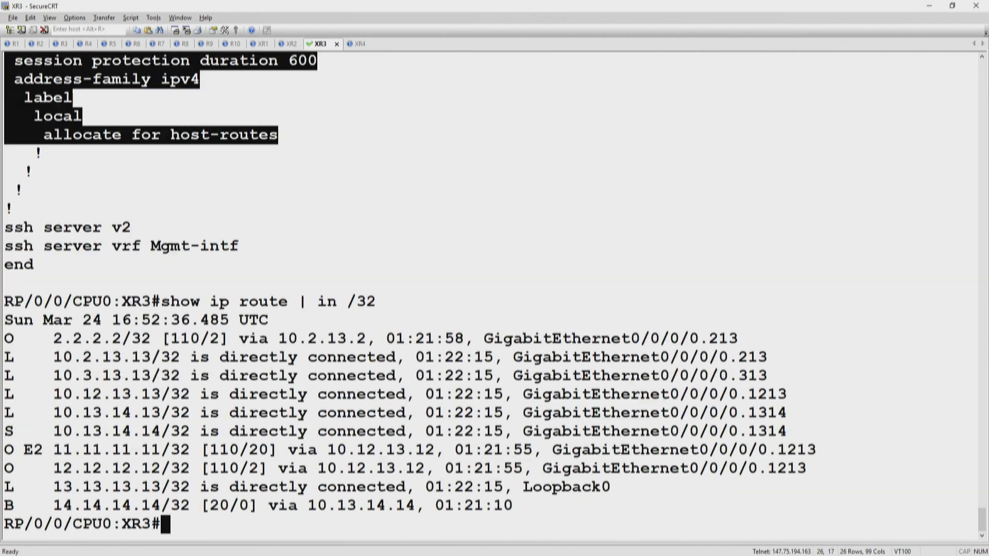
Run show mpls forwarding again on XR3 and shrink the terminal window to reveal the network diagram behind it.
text(show mpls forwarding)
key(Return)
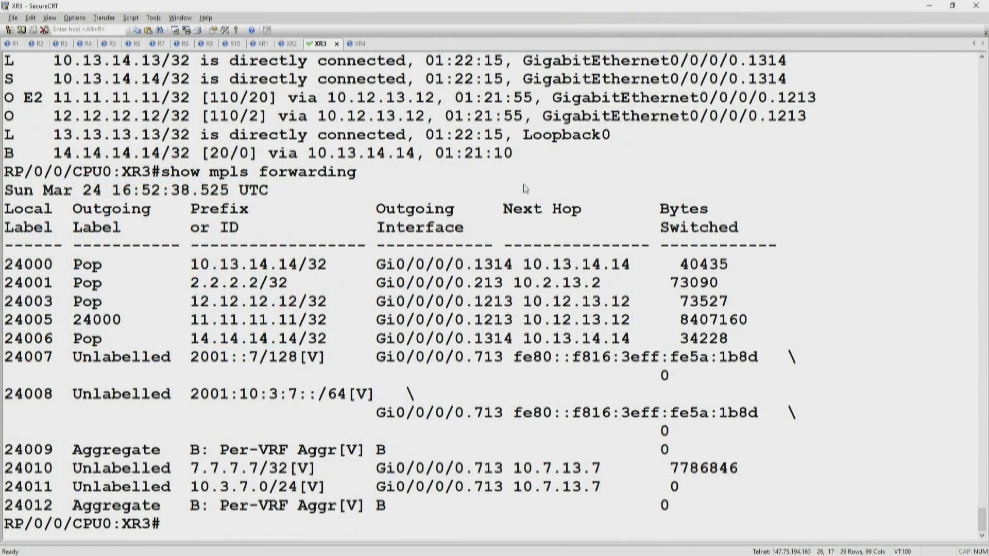
mouse_move(59, 5)
mouse_down()
mouse_move(258, 235)
mouse_move(265, 262)
mouse_up()
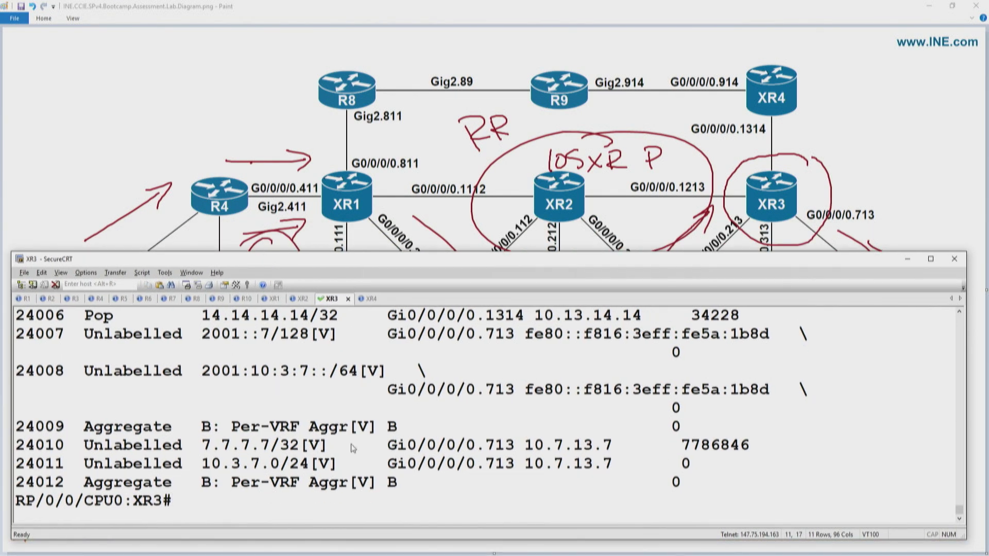
Try to display VRF B's routes on XR3 with show route ipv4 unicast vrf B.
text(show roue)
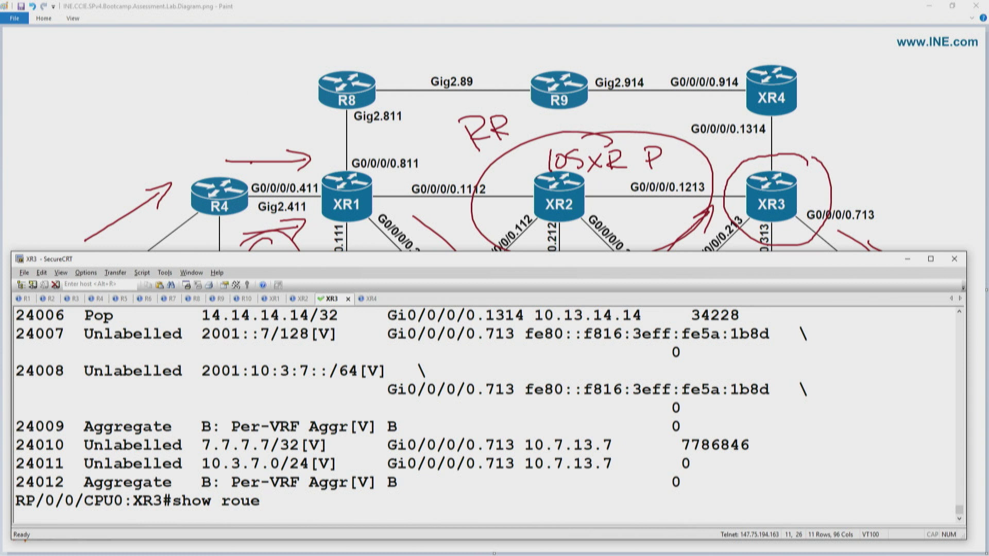
key(BackSpace)
text(te)
text(unicast vr)
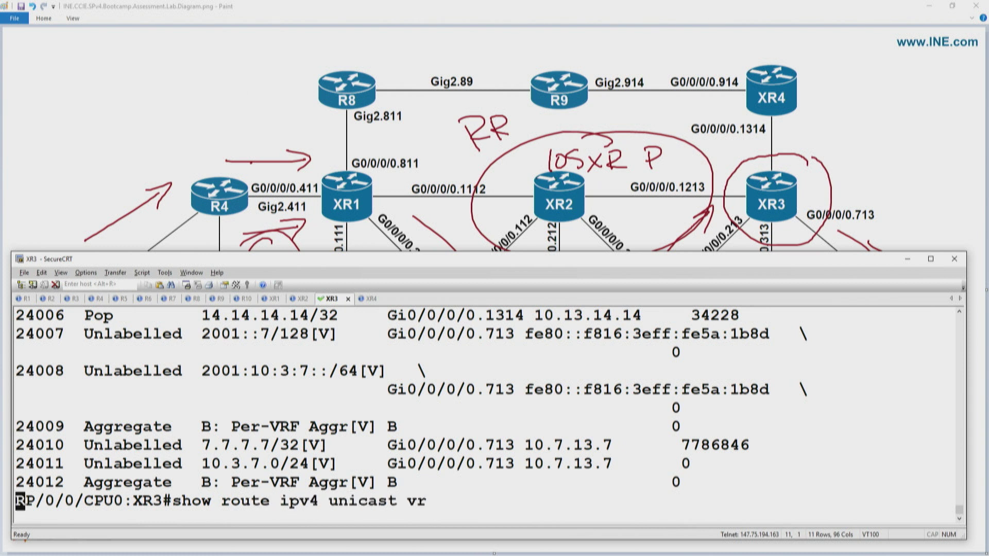
key(BackSpace)
key(BackSpace)
text(vrf B)
key(Return)
Run show route vrf B ipv4 unicast on XR3, highlight the 7.7.7.7/32 route, and quit the paged output.
text(show rpoute)
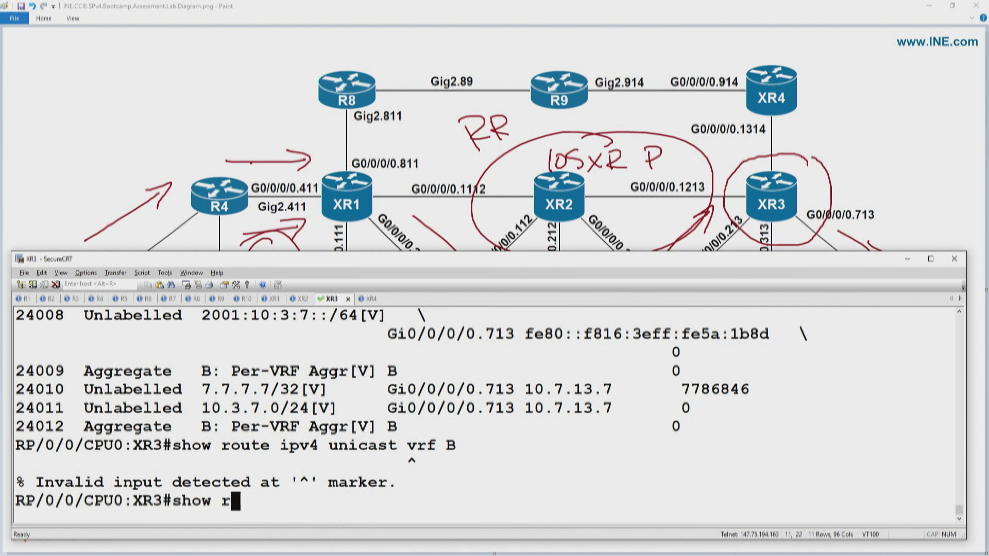
key(BackSpace)
key(BackSpace)
key(BackSpace)
key(BackSpace)
key(BackSpace)
text(oute vrf )
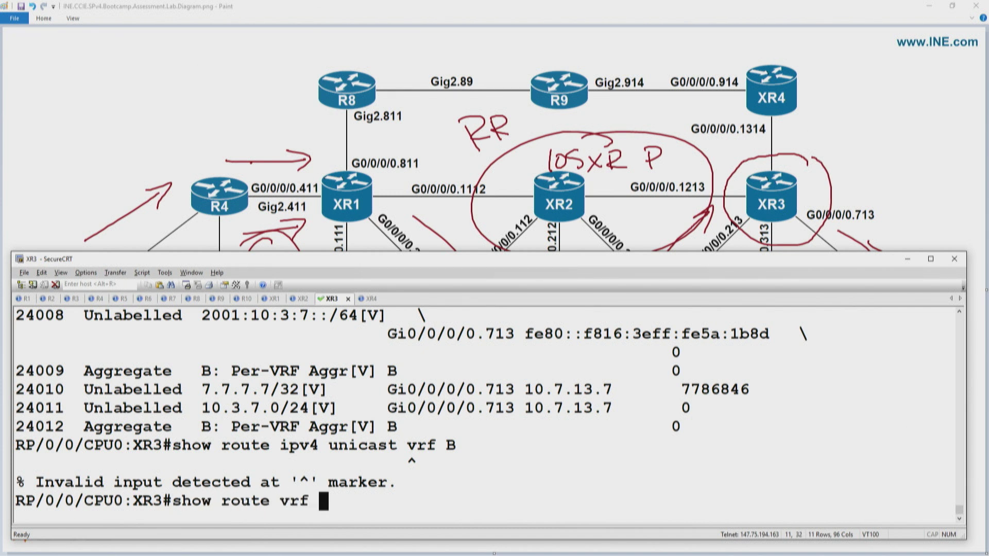
text(B ipv4 unicast)
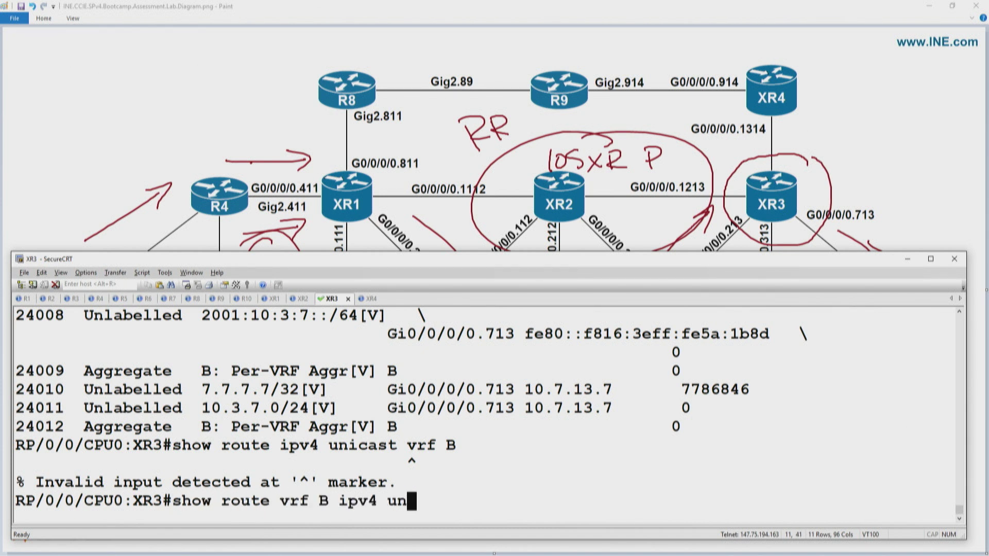
key(ctrl+a)
key(Return)
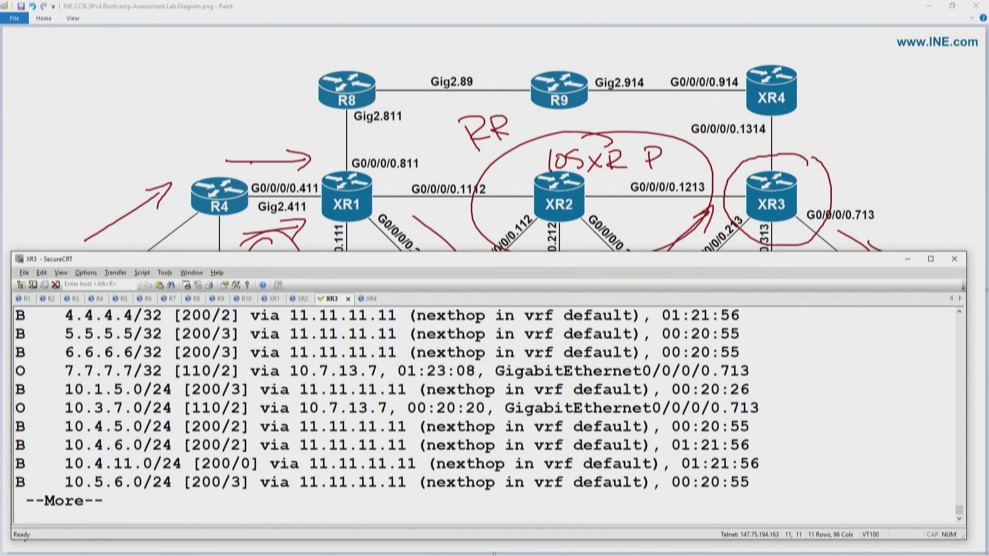
triple_click(117, 374)
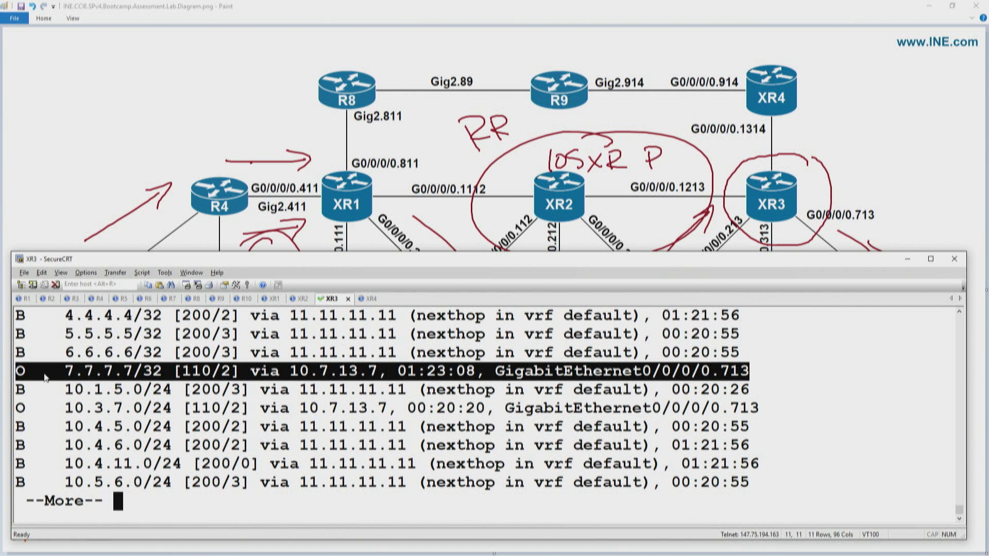
key(q)
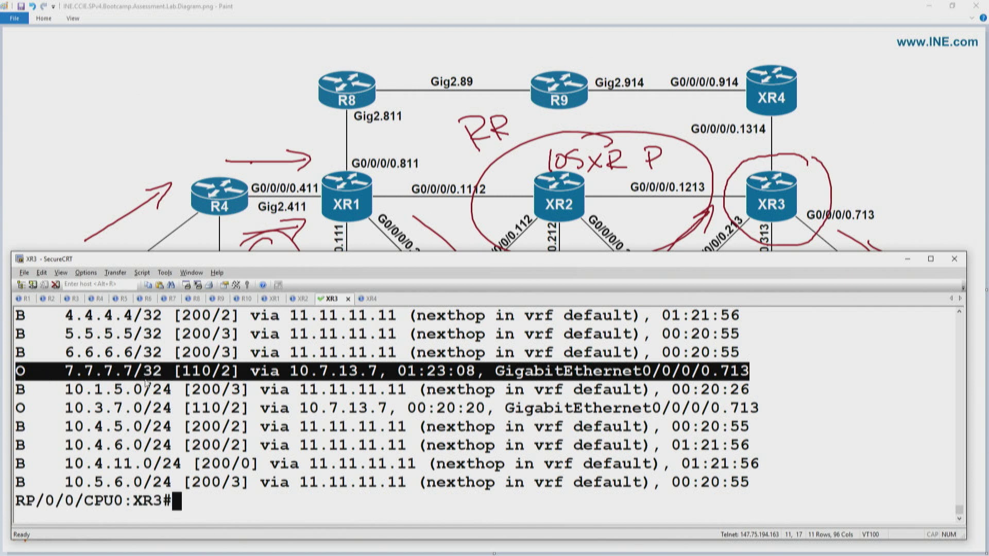
Query the VPNv4 table on XR3 with show bgp vpnv4 unicast 7.7.7.7/32.
text(show )
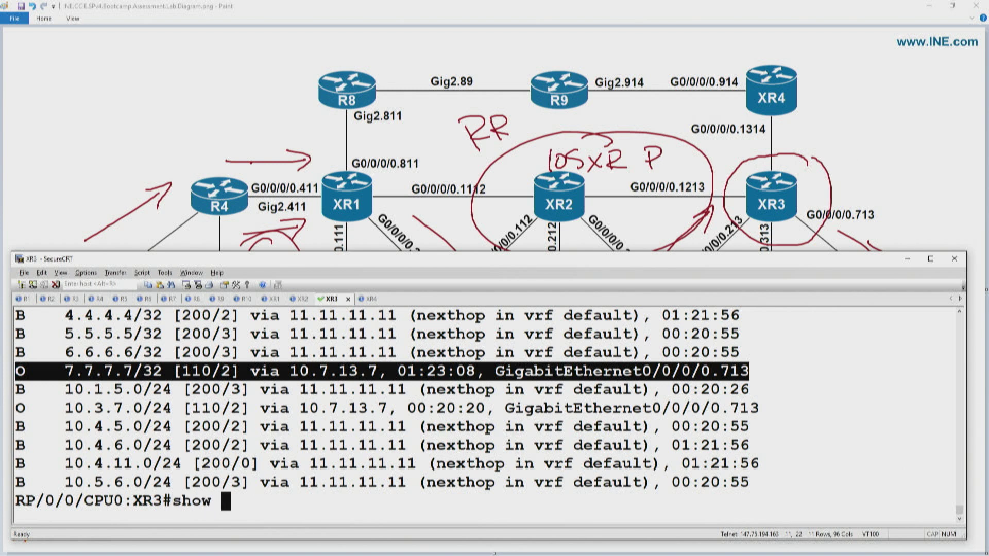
text(bgp vpnv4 unicast )
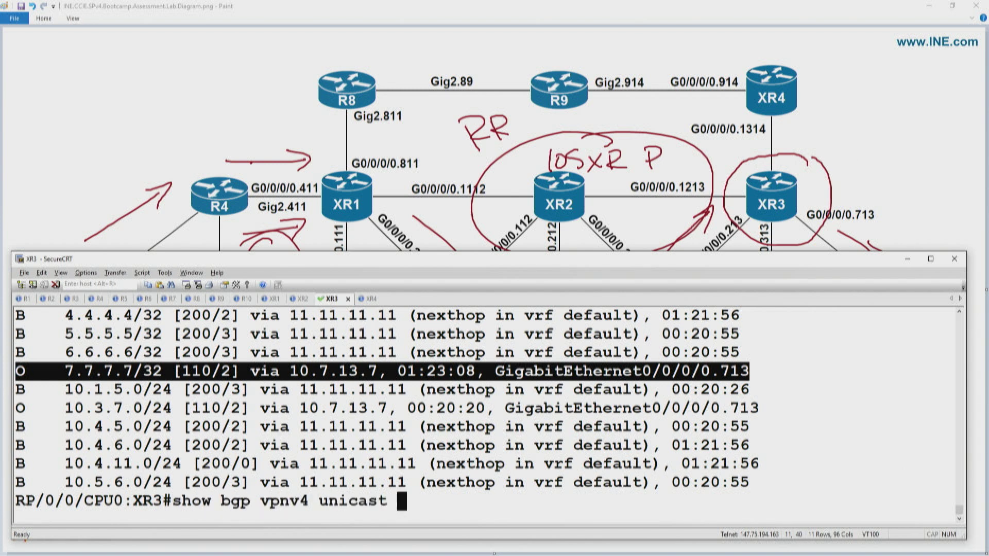
text(4)
key(BackSpace)
text(7.7.7.7/32)
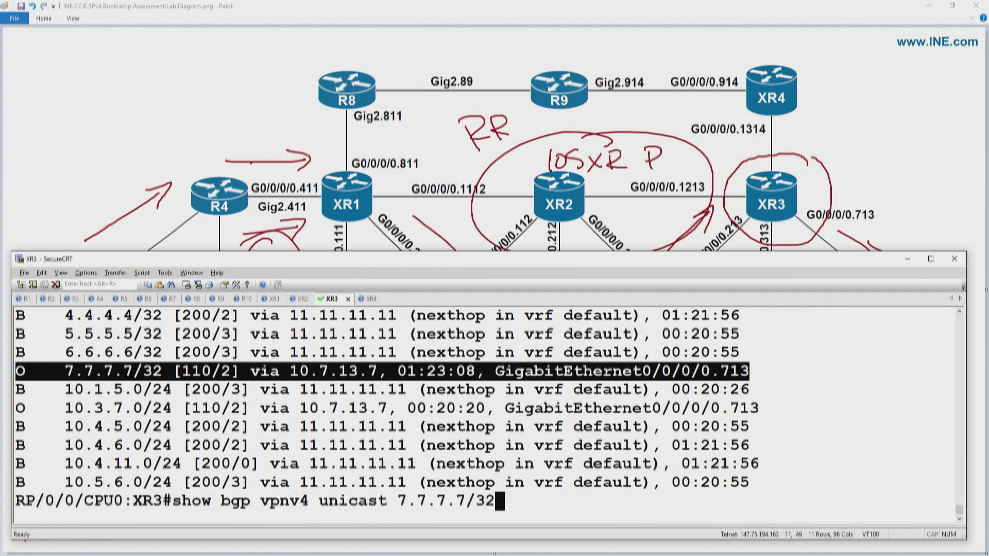
key(Return)
Trim the recalled command to show bgp vpnv4 unicast and list its available options with the inline help.
text(s)
key(Up)
key(BackSpace)
key(BackSpace)
key(BackSpace)
key(BackSpace)
key(BackSpace)
key(BackSpace)
key(BackSpace)
key(BackSpace)
key(BackSpace)
key(BackSpace)
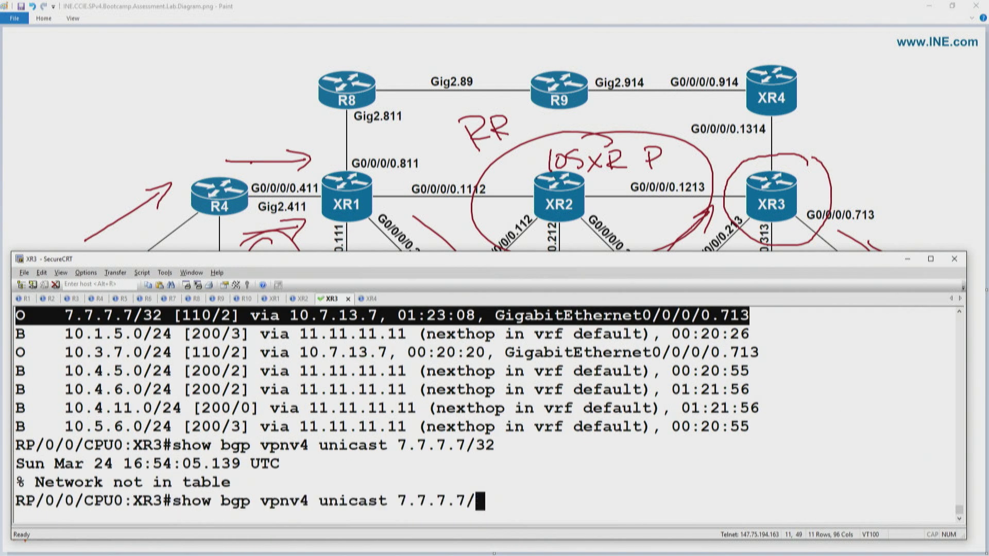
text(?)
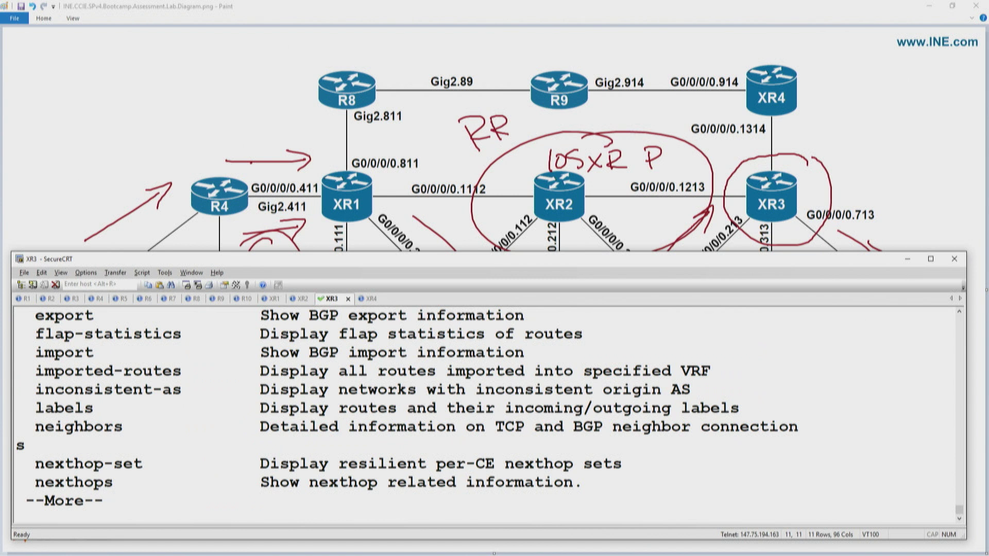
text(q)
Run show bgp vpnv4 unicast rd 2:2 7.7.7.7/32 on XR3 and maximize the terminal window.
text(rd 2:2 )
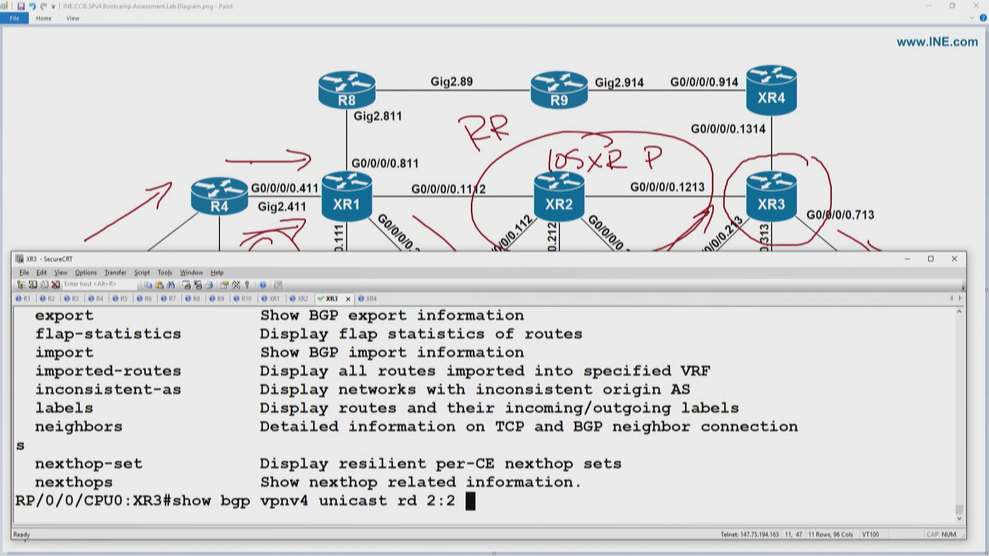
text(7.7.7.7/32)
key(Return)
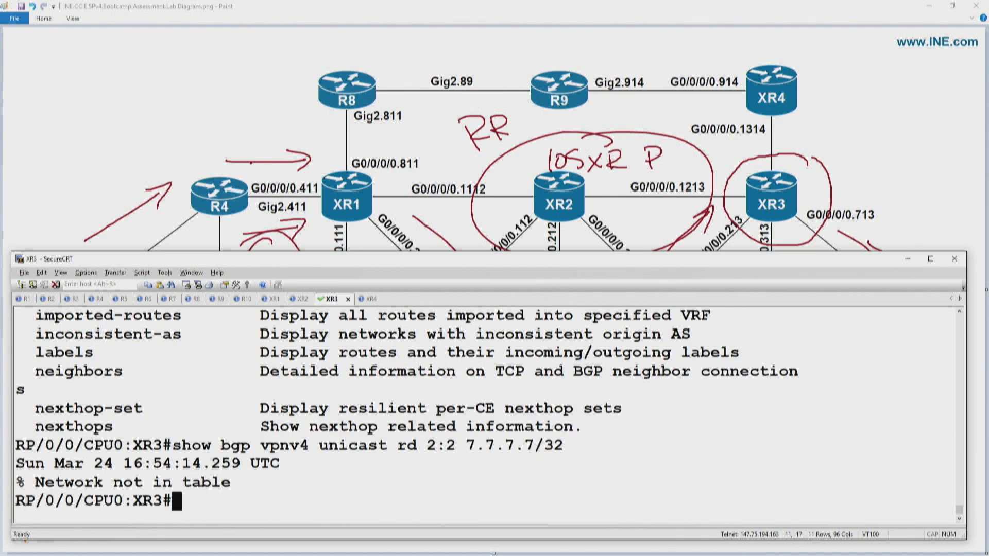
key(super+Up)
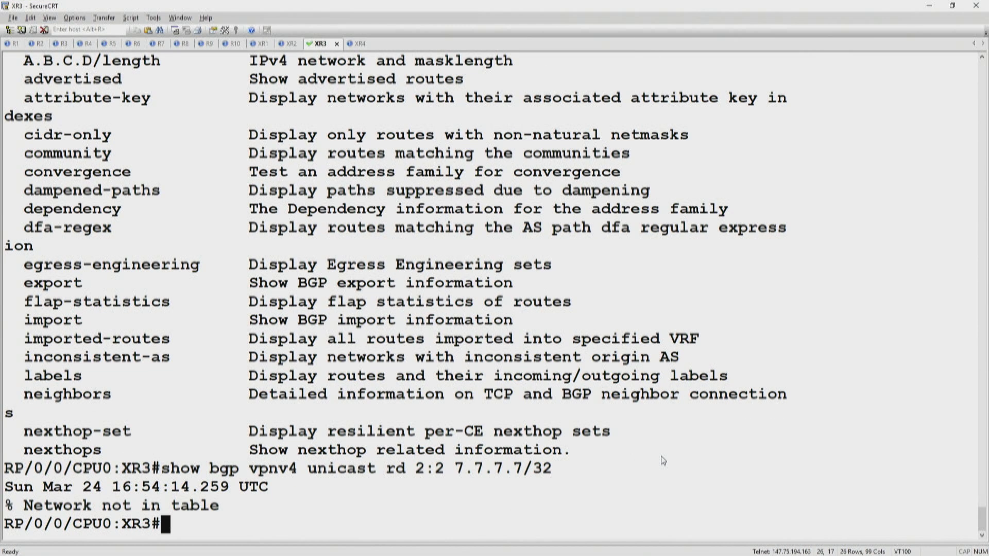
Display the VRF configuration on XR3 with sh run vrf and quit the paged output.
text(sh vrf)
key(Return)
text(sh run vrf)
key(Return)
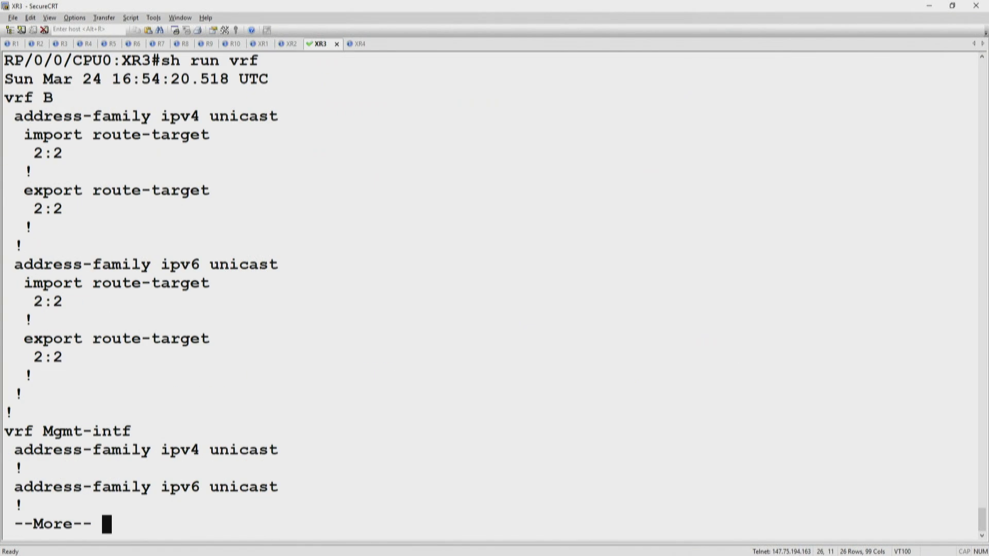
text(qsh run vrf)
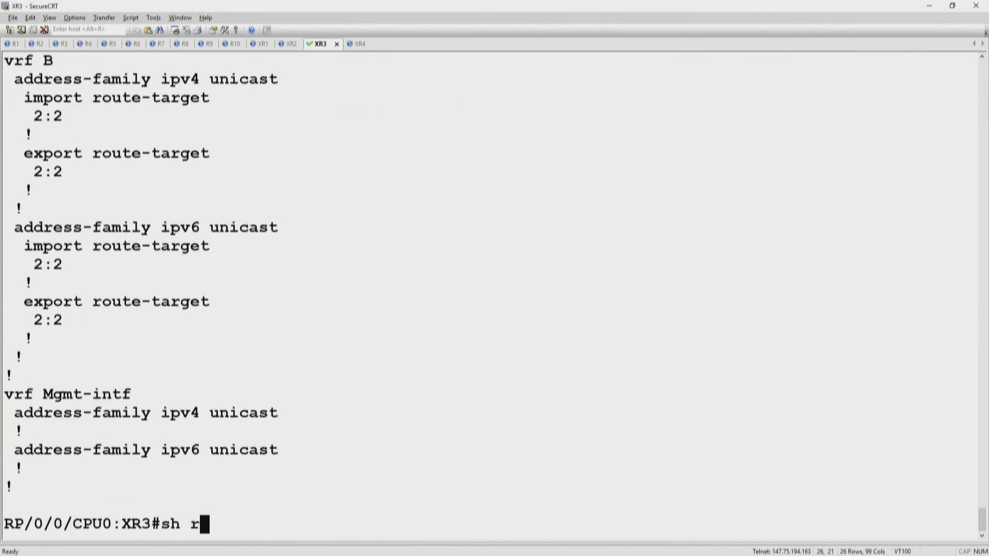
key(Return)
key(q)
key(Up)
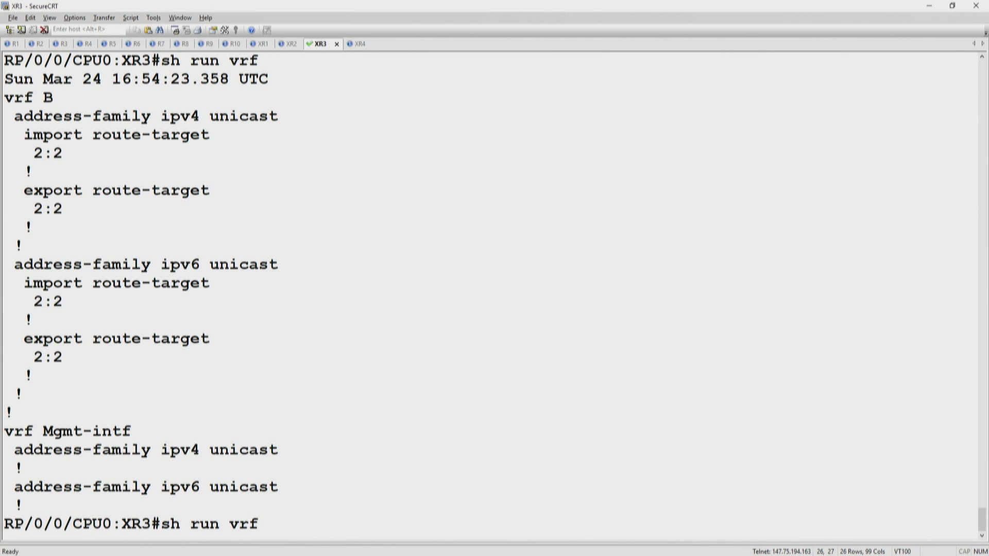
Try to display only the BGP configuration on XR3 with sh run bgp and sh run | sec bgp.
key(BackSpace)
key(BackSpace)
key(BackSpace)
text(vrf)
key(BackSpace)
key(BackSpace)
key(BackSpace)
text(bgp)
key(Return)
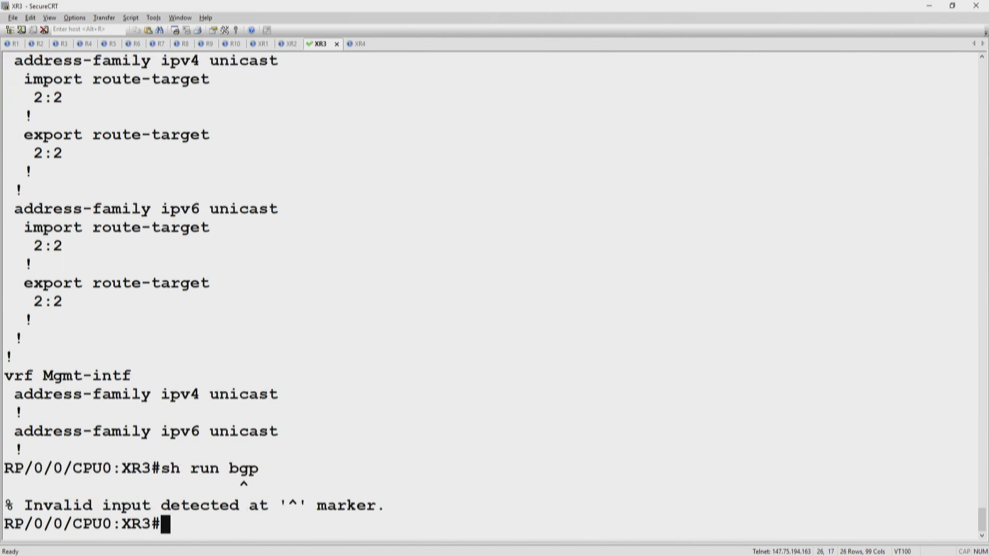
text(sh run | sec bgp)
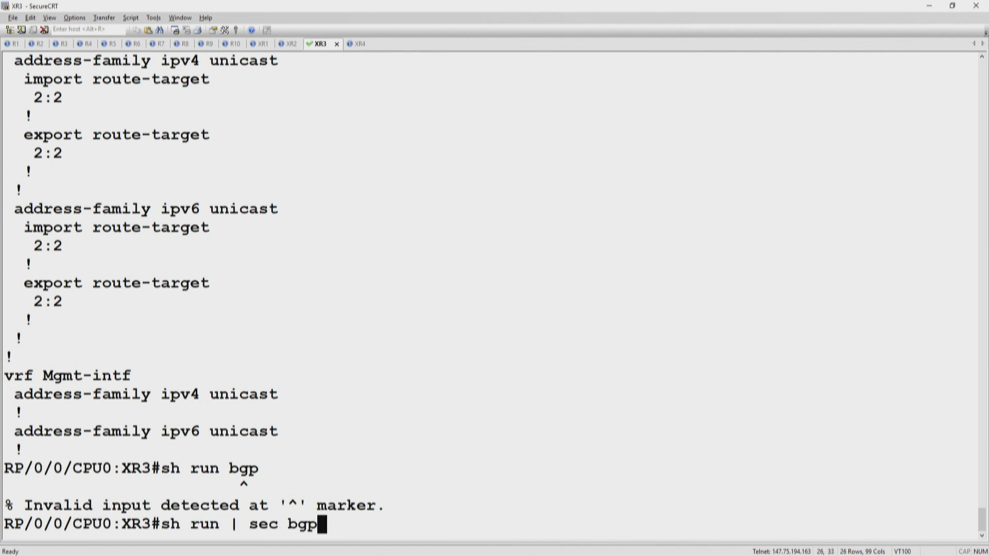
key(Return)
Run show run on XR3 and page through the full configuration to the BGP settings for VRF B.
text(show run)
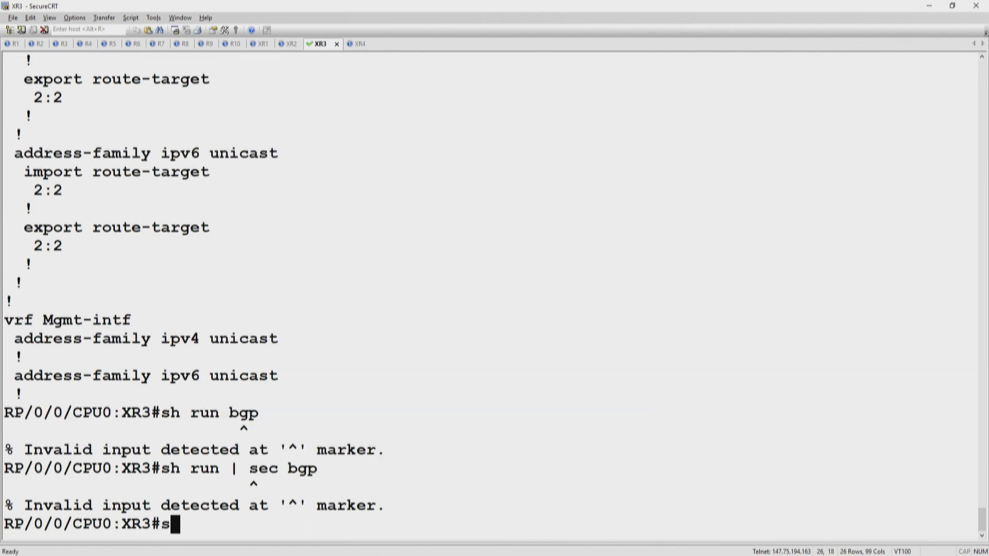
key(Return)
key(space)
key(space)
key(space)
key(space)
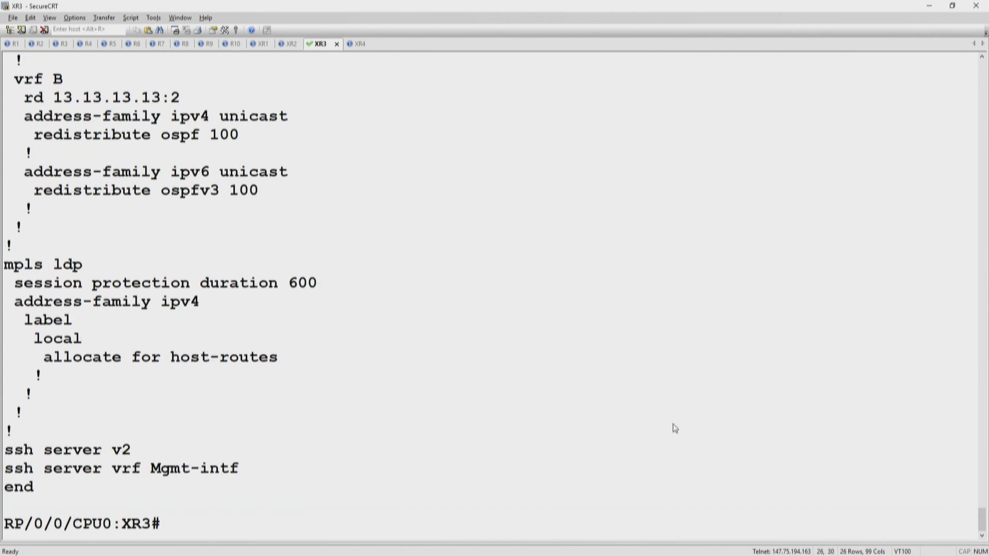
Copy VRF B's route distinguisher 13.13.13.13:2 from the running configuration and bring up a fresh prompt.
drag(57, 98, 190, 99)
right_click(160, 100)
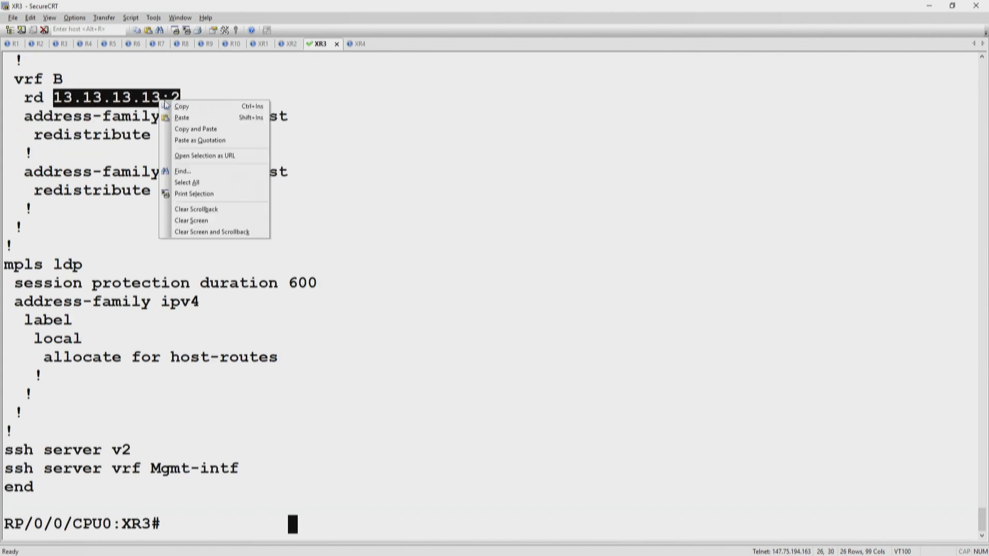
click(194, 107)
key(Return)
key(Return)
key(Return)
key(Return)
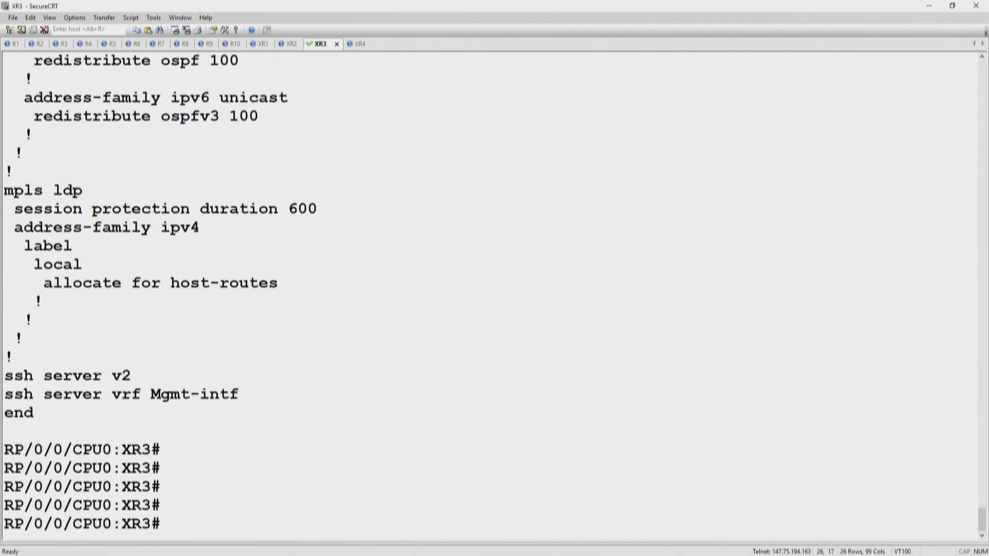
Run show bgp vpnv4 unicast rd 13.13.13.13:2 on XR3 and quit the paged output.
text(show bgp)
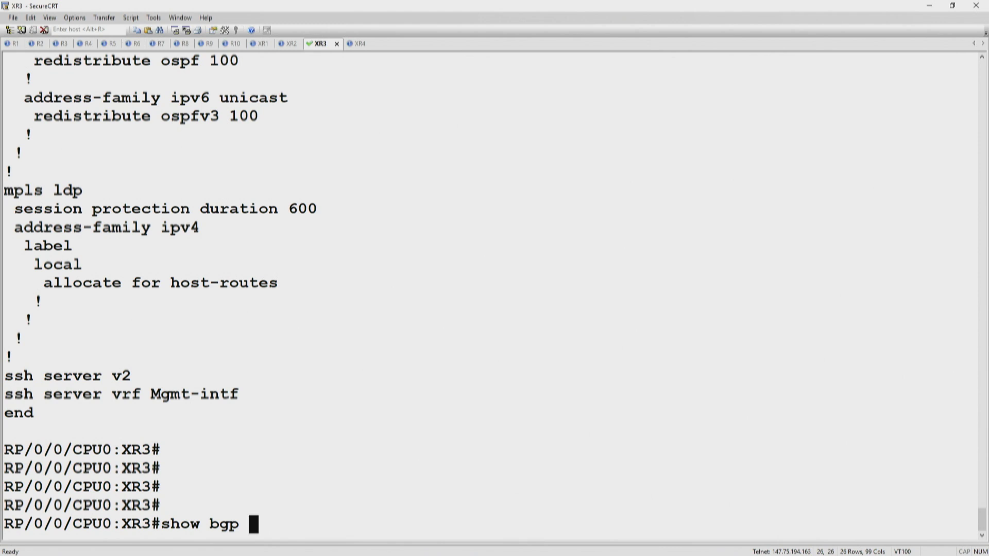
text( vpnv4 unicast )
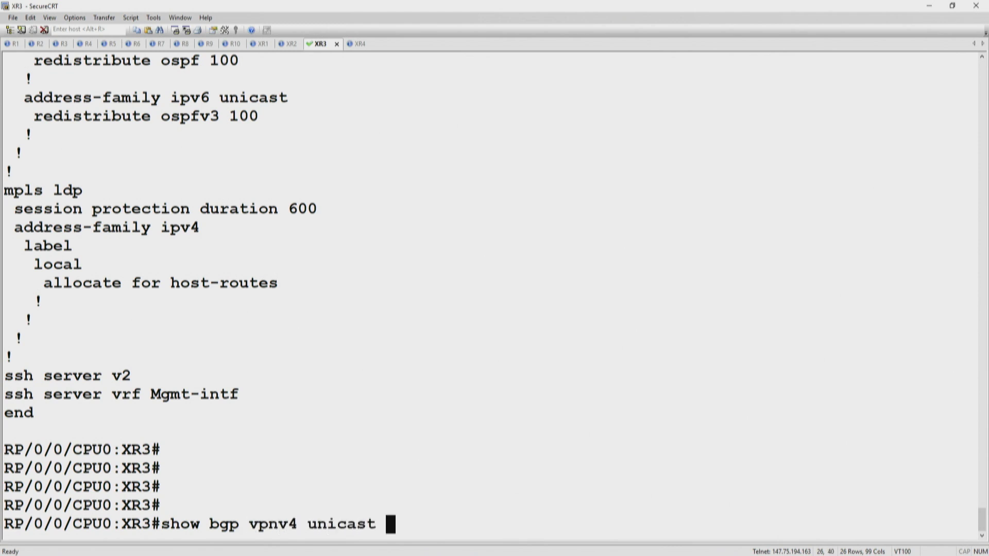
text(rd 13.13.13.13:2)
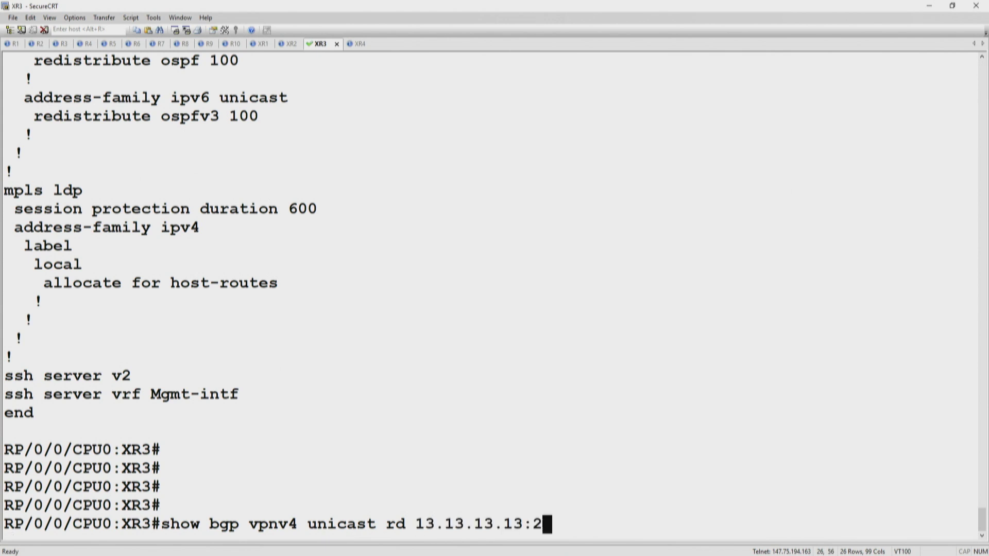
key(Return)
key(q)
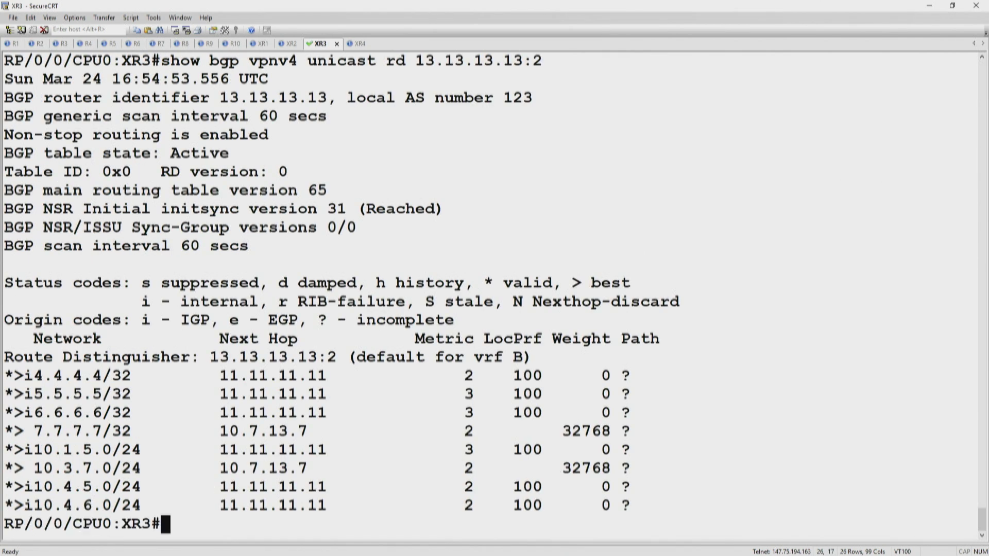
Query 7.7.7.7/32 in the VPNv4 table under RD 13.13.13.13:2 and highlight its route-target, local label and next hop.
key(Up)
text(7.7.7.)
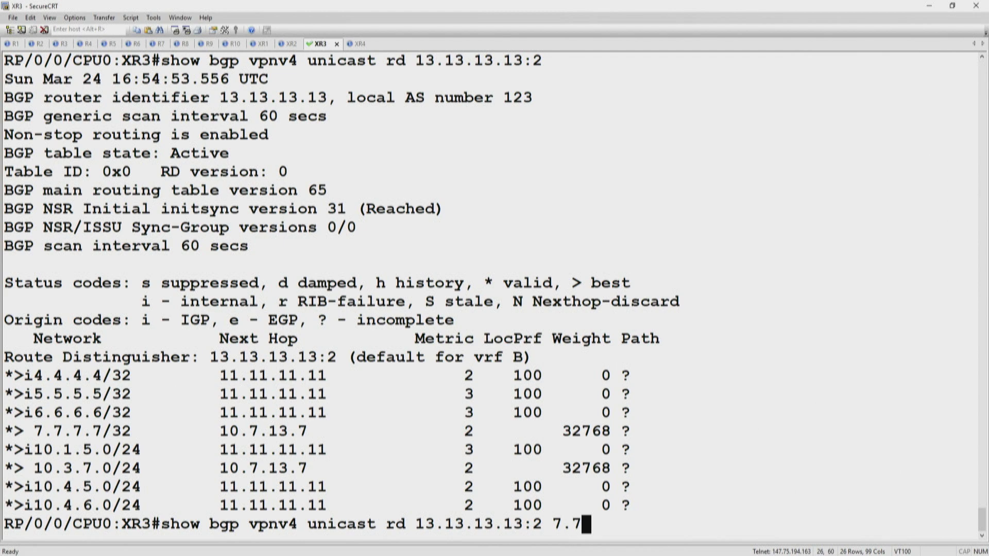
text(7/32)
key(Return)
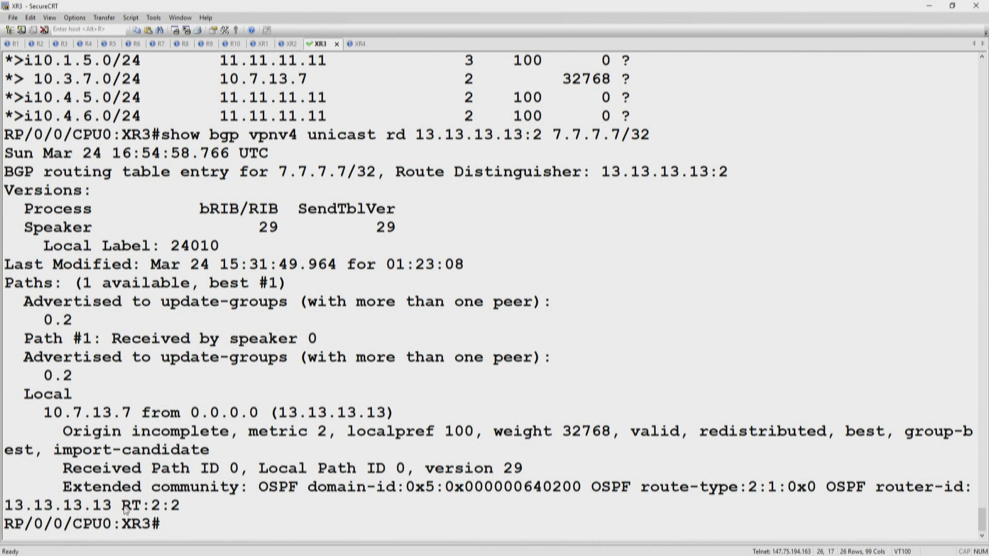
drag(122, 508, 183, 510)
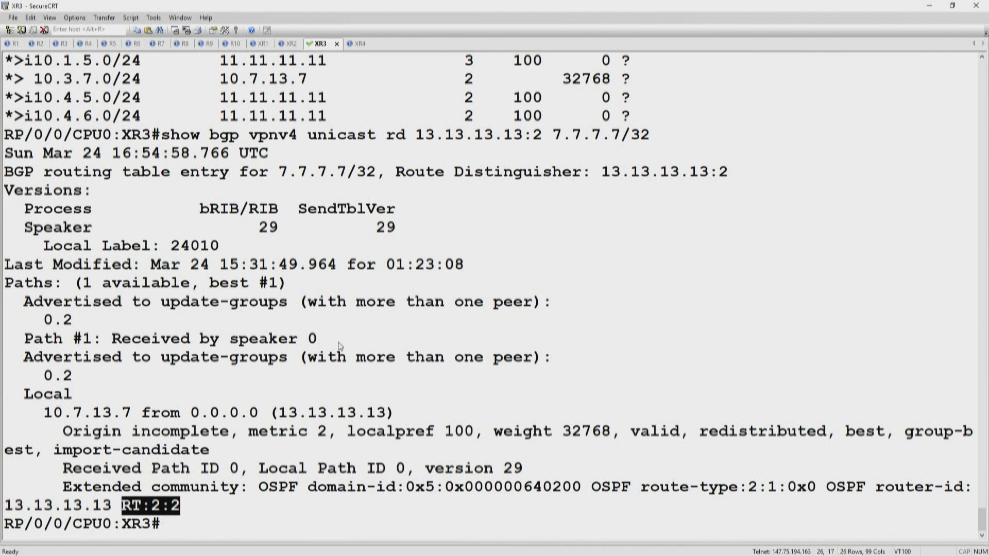
drag(222, 246, 162, 246)
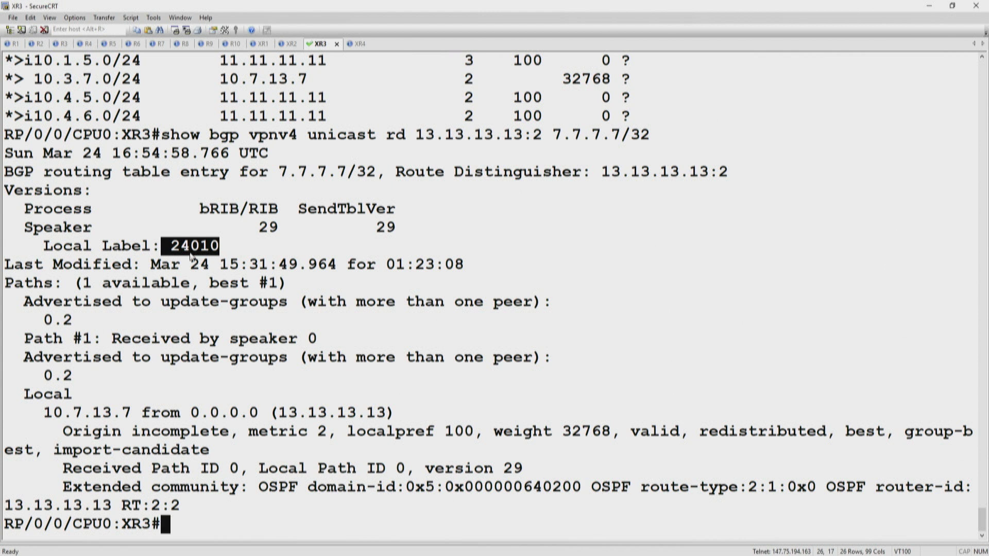
drag(132, 412, 49, 417)
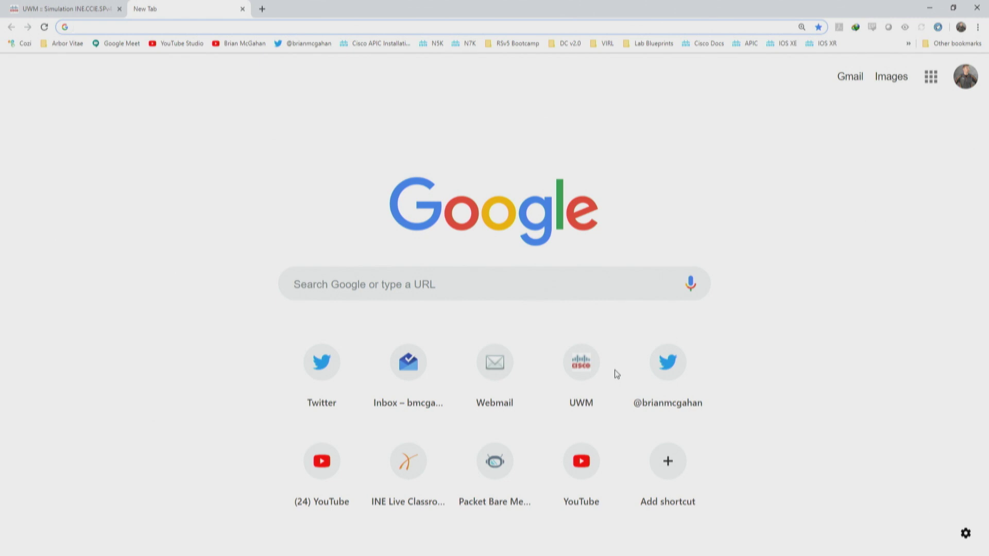
Switch to Chrome, search Google for isis segment routing, and open the Cisco PDF result Using Segment Routing with IS-IS.
text(isis segment routi)
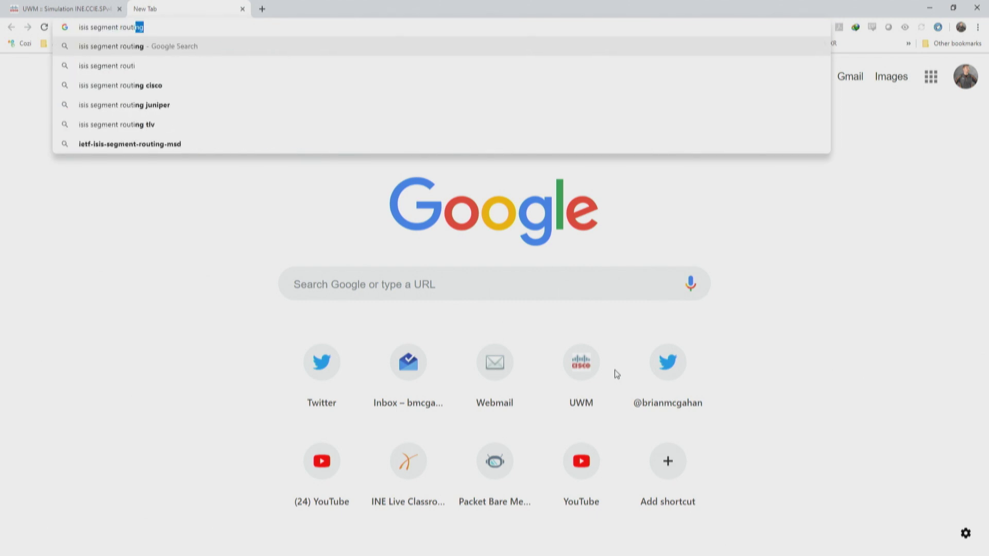
key(Return)
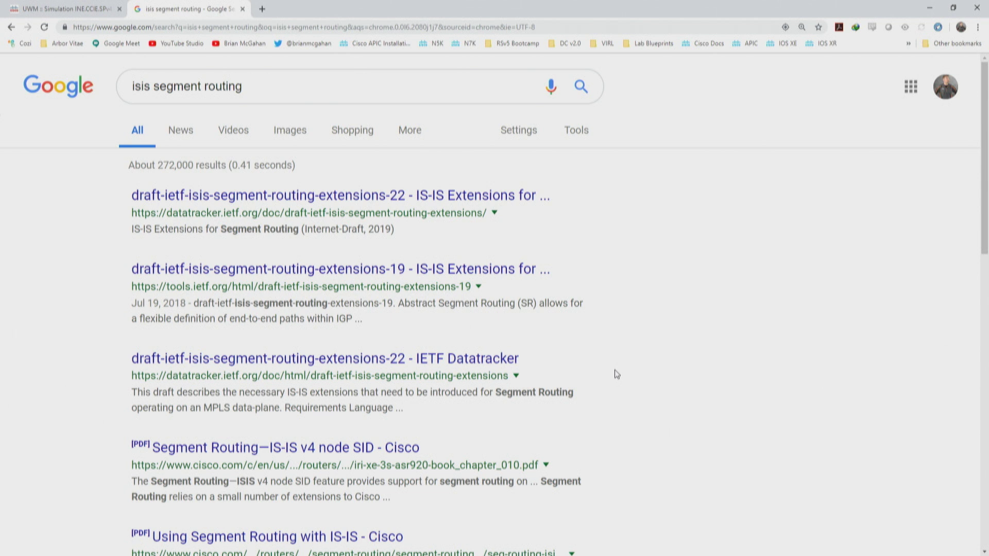
scroll(588, 336, down, 3)
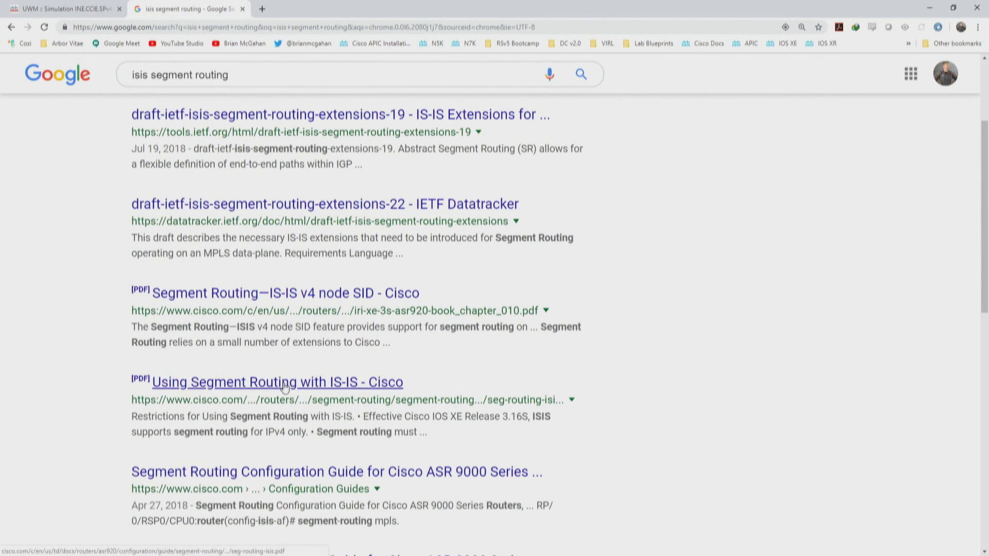
click(286, 385)
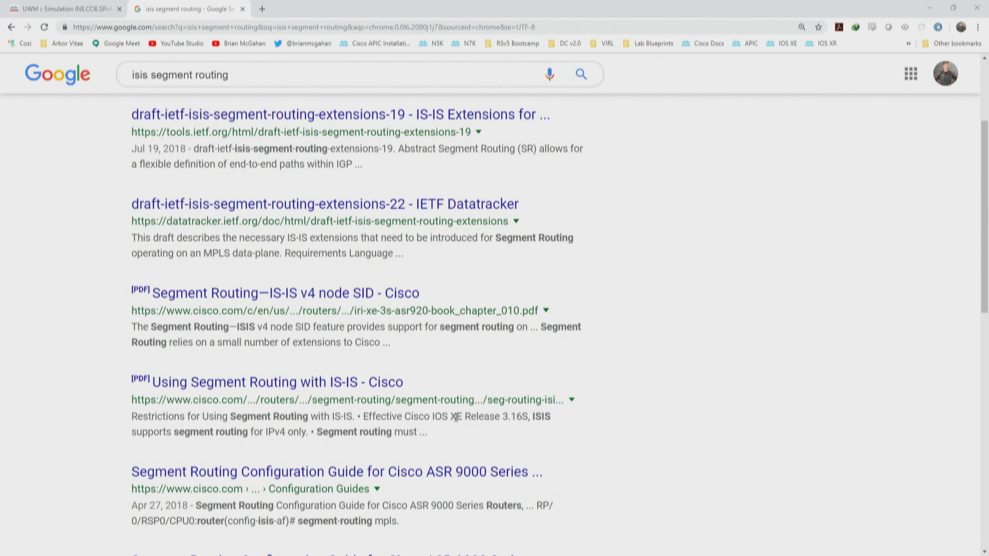
click(377, 384)
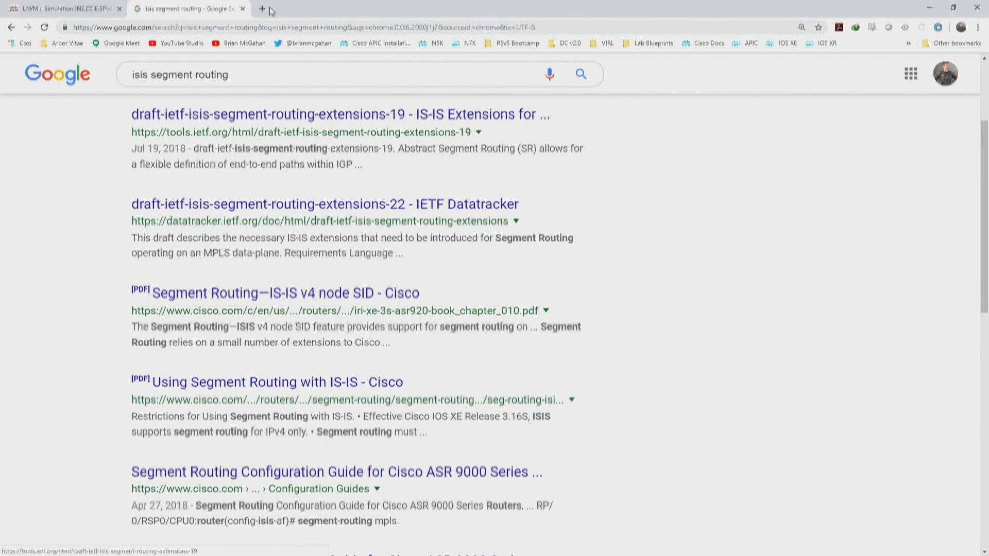
right_click(203, 391)
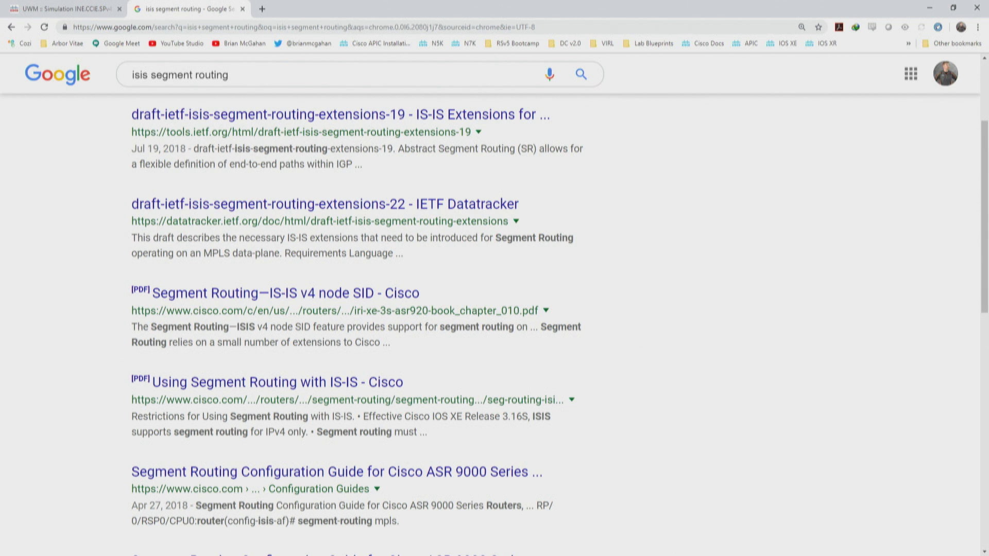
Restrict the Google search for isis segment routing to site:cisco.com.
click(277, 77)
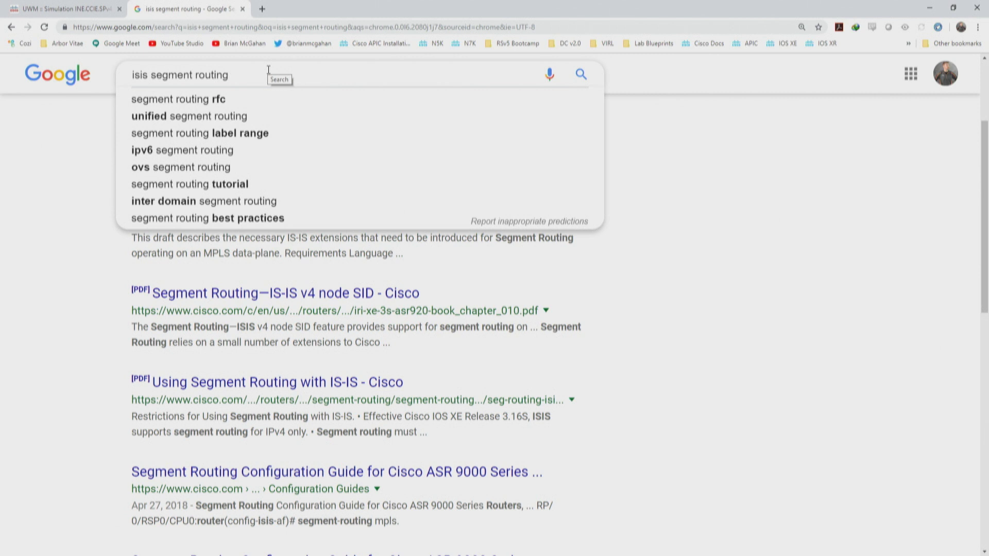
key(Home)
text(site:cisco.com)
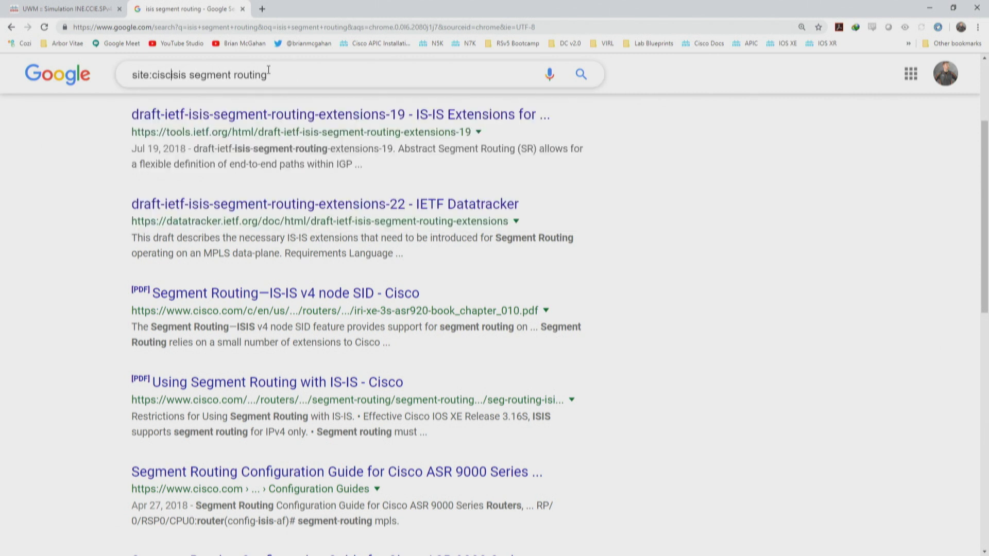
key(Return)
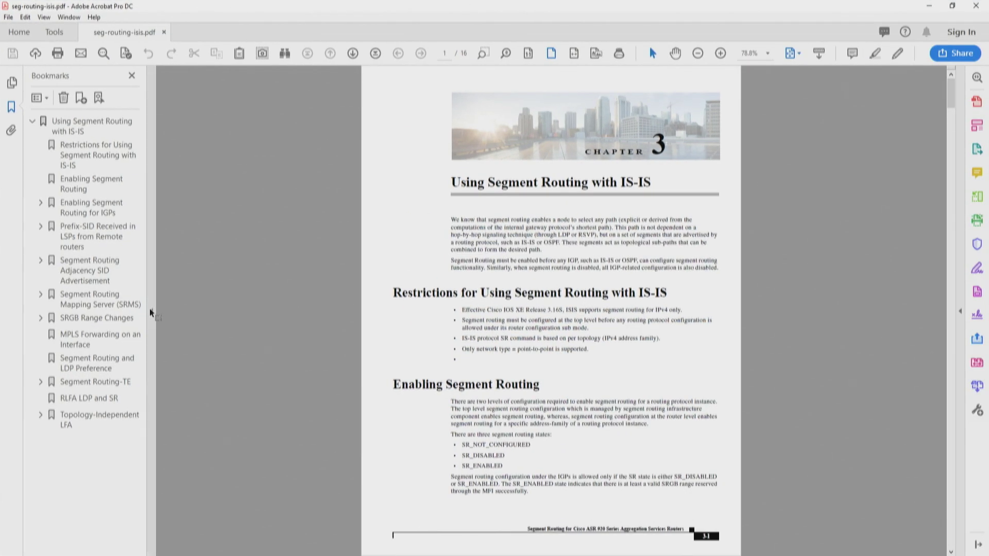
In Acrobat, hide the bookmarks of seg-routing-isis.pdf, fit the page to the window width, and highlight "IS-IS or OSPF" in the introduction.
click(151, 313)
key(ctrl+2)
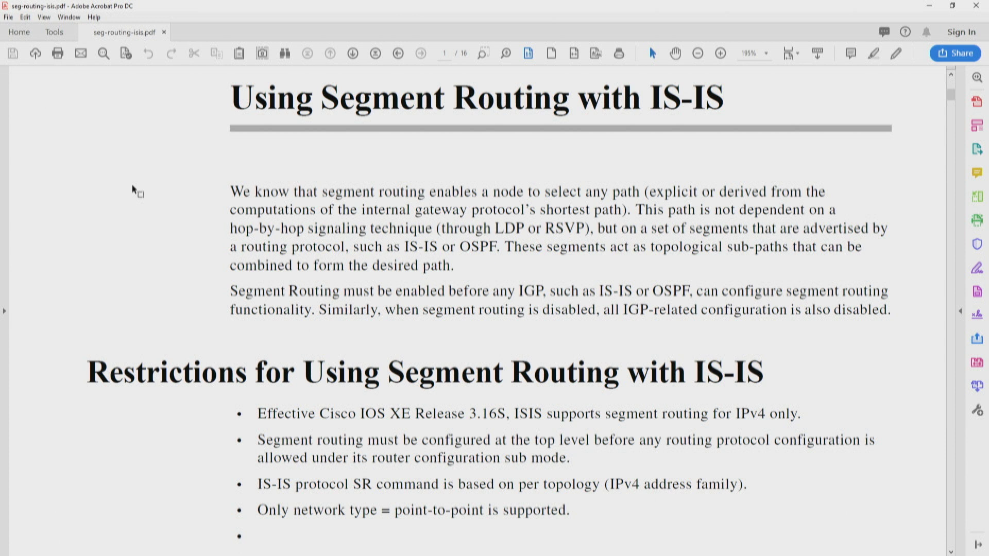
drag(405, 247, 491, 250)
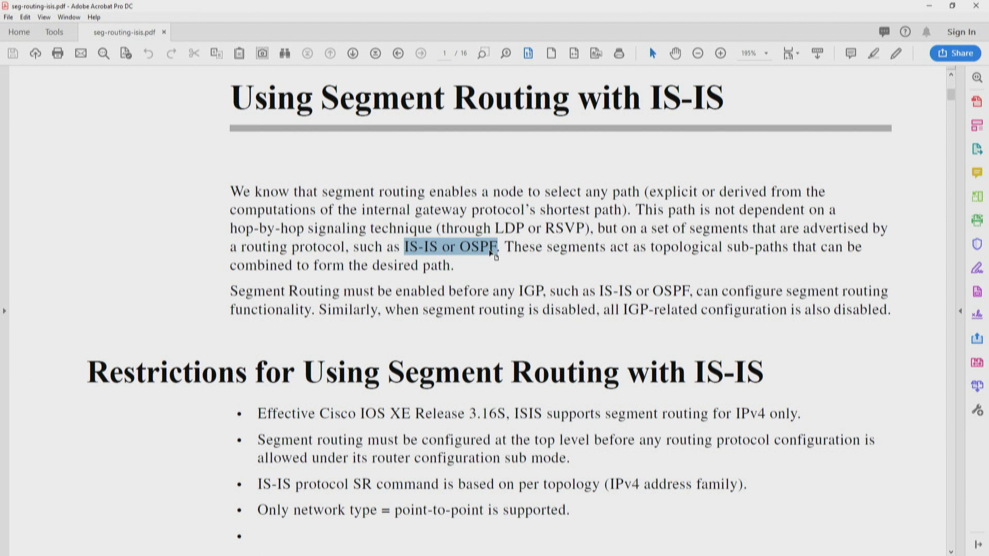
Read on to Enabling Segment Routing for IGPs and copy the RFC4971 reference from the TLV-242 sentence.
scroll(491, 253, down, 2)
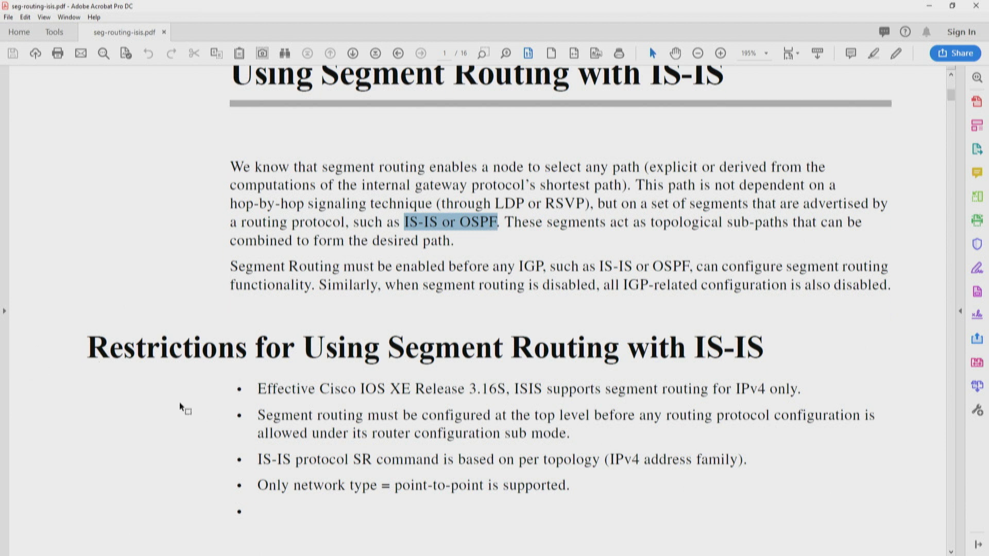
scroll(181, 406, down, 5)
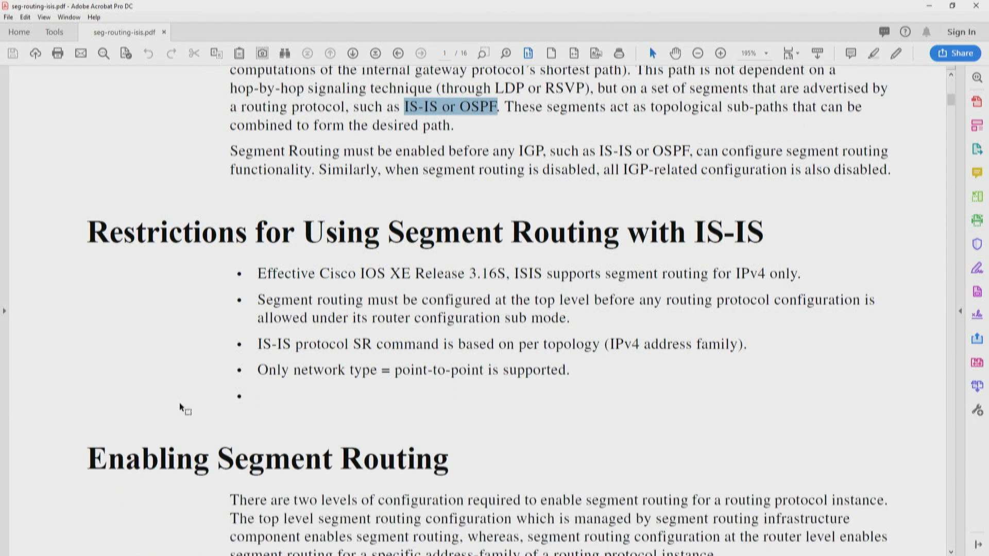
scroll(179, 406, down, 10)
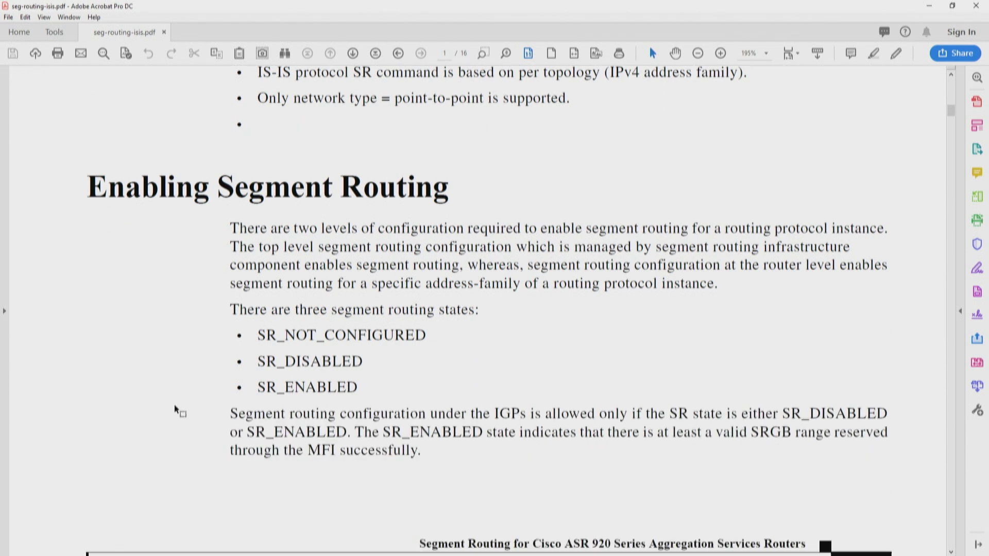
scroll(181, 411, down, 1)
scroll(210, 405, down, 15)
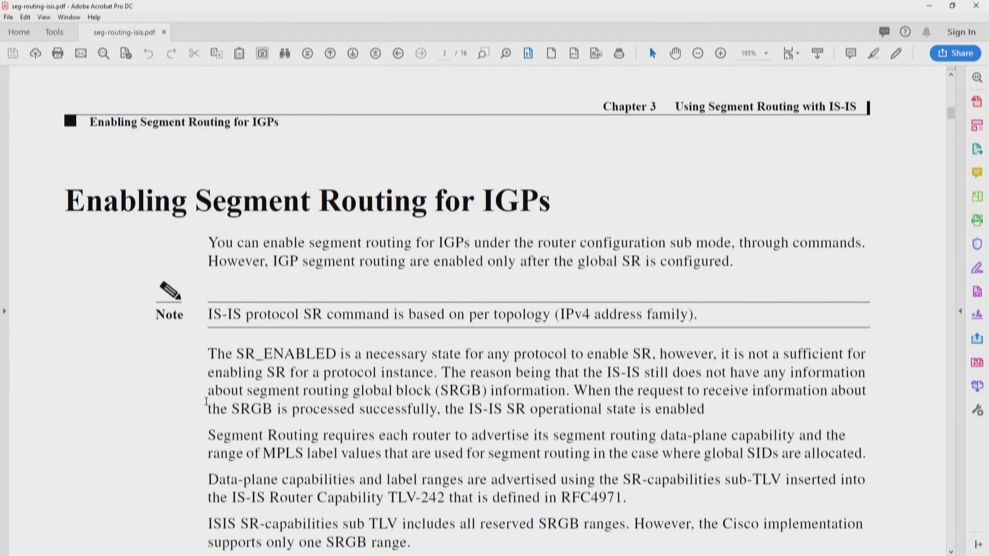
scroll(206, 401, down, 6)
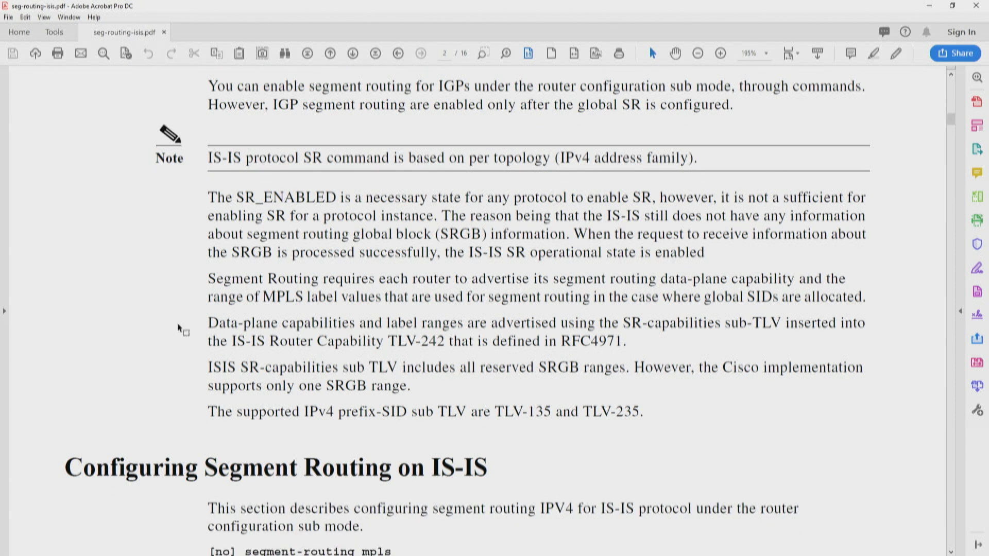
drag(230, 334, 623, 343)
key(ctrl+c)
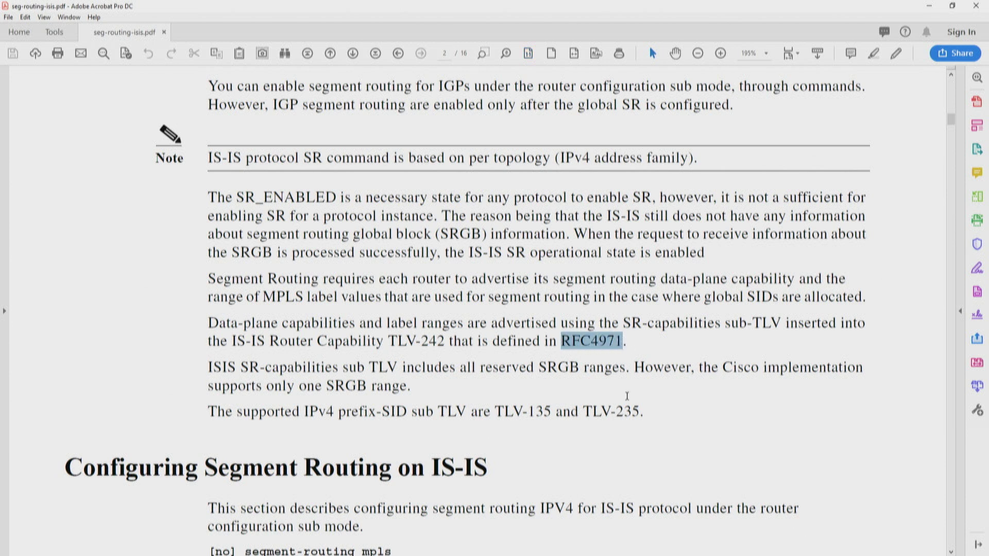
Switch to Chrome, search Google for the copied RFC4971 reference in a new tab, and open the RFC 4971 result from IETF Tools.
key(alt)
key(alt+Tab)
key(ctrl+t)
key(ctrl+v)
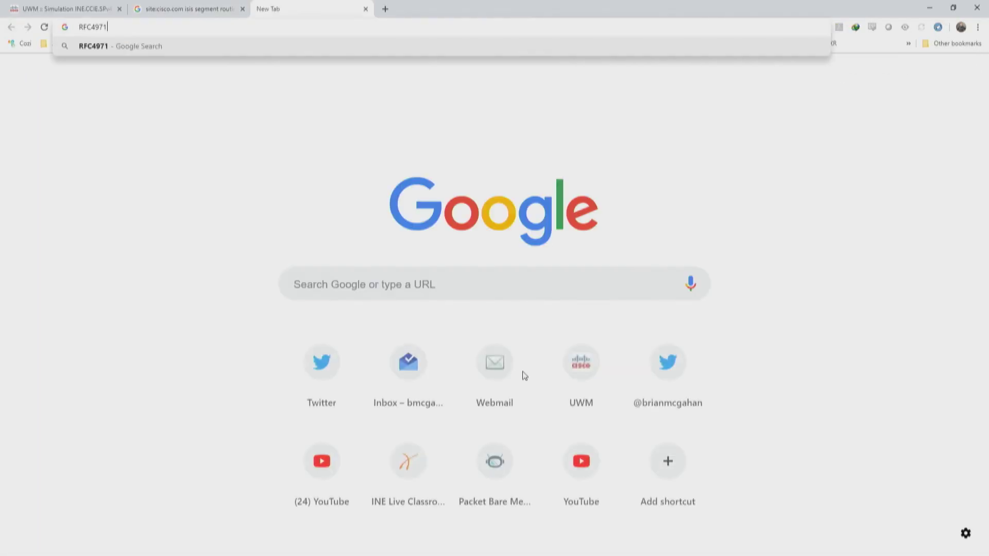
key(Return)
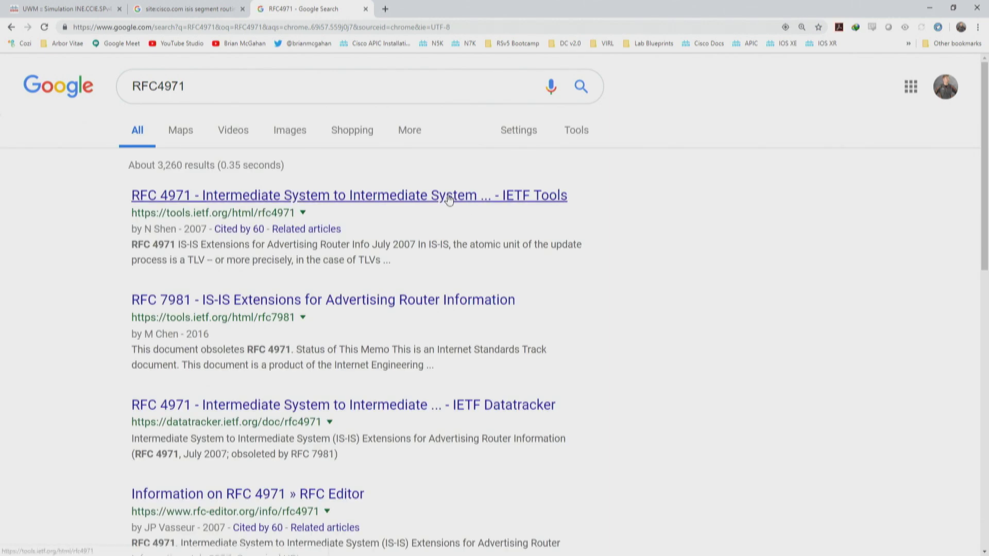
click(495, 197)
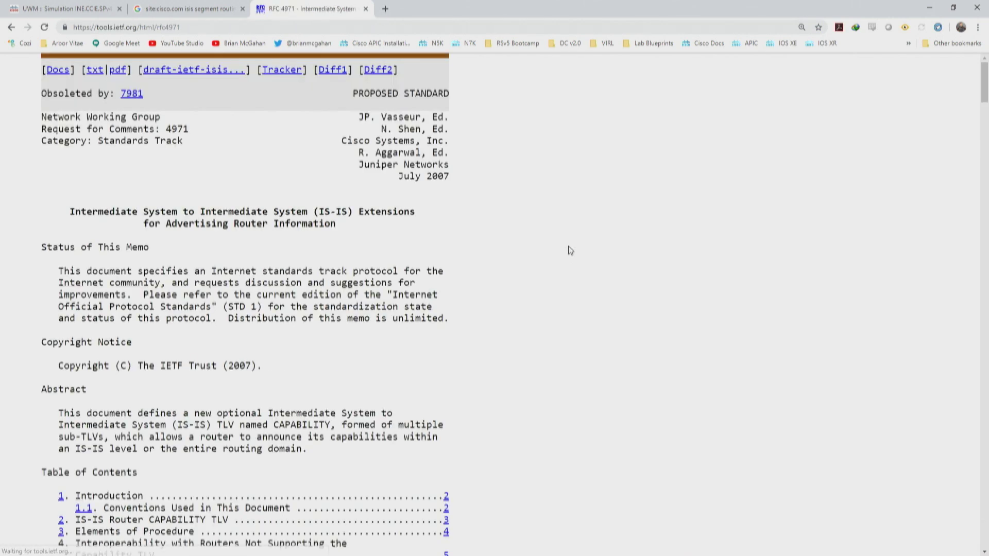
Enlarge the RFC 4971 page to search its text for mpls, and return to the lab diagram in Paint.
key(ctrl+plus)
key(ctrl+plus)
key(ctrl+plus)
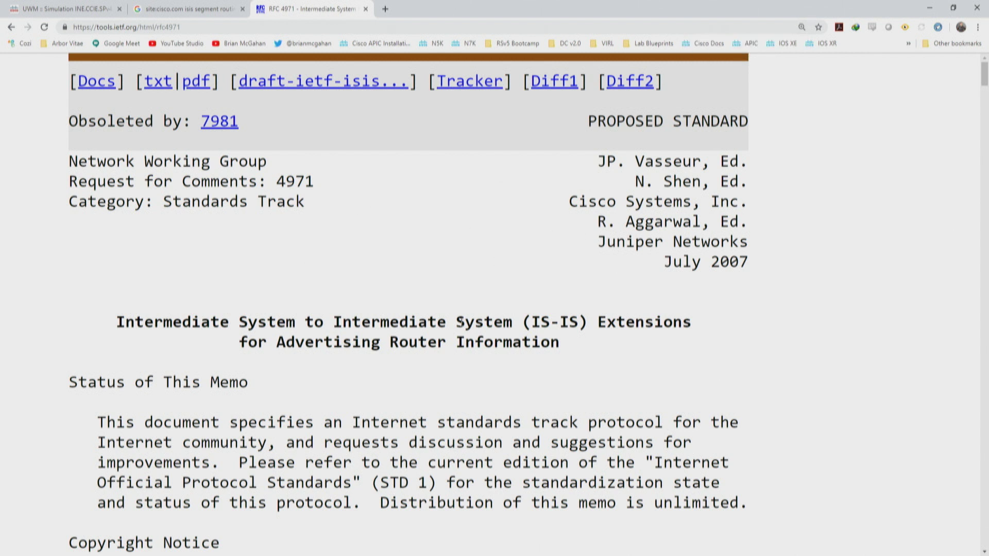
key(ctrl+f)
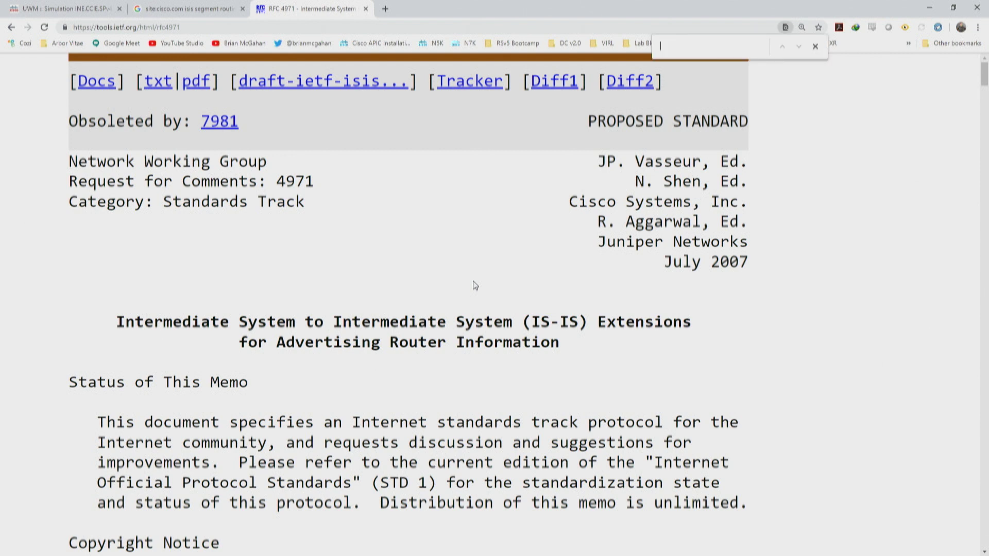
text(mpls)
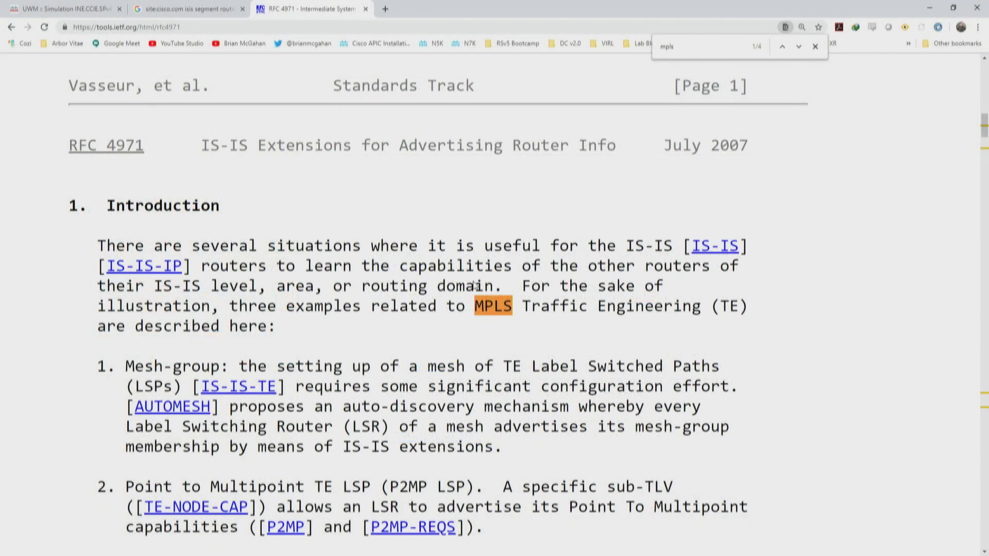
key(alt+Tab)
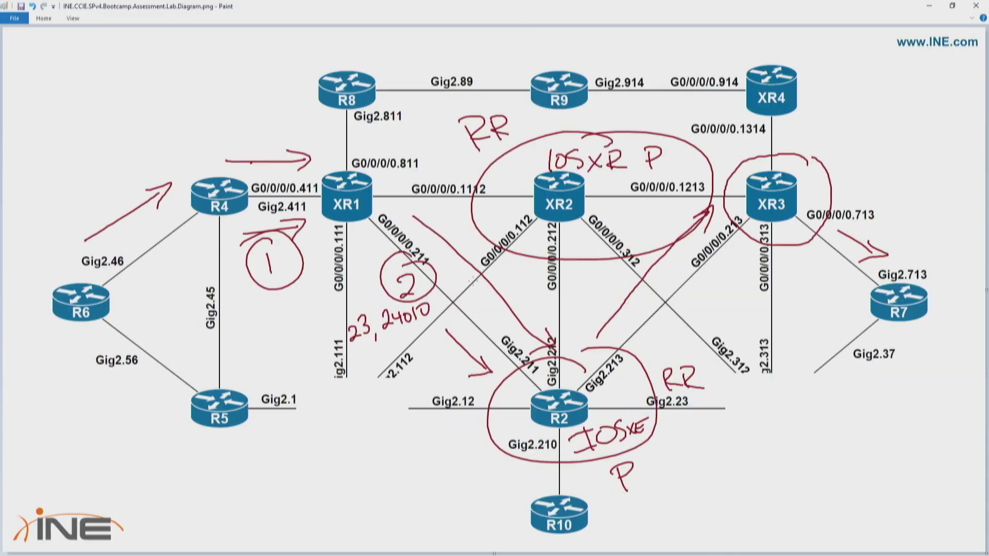